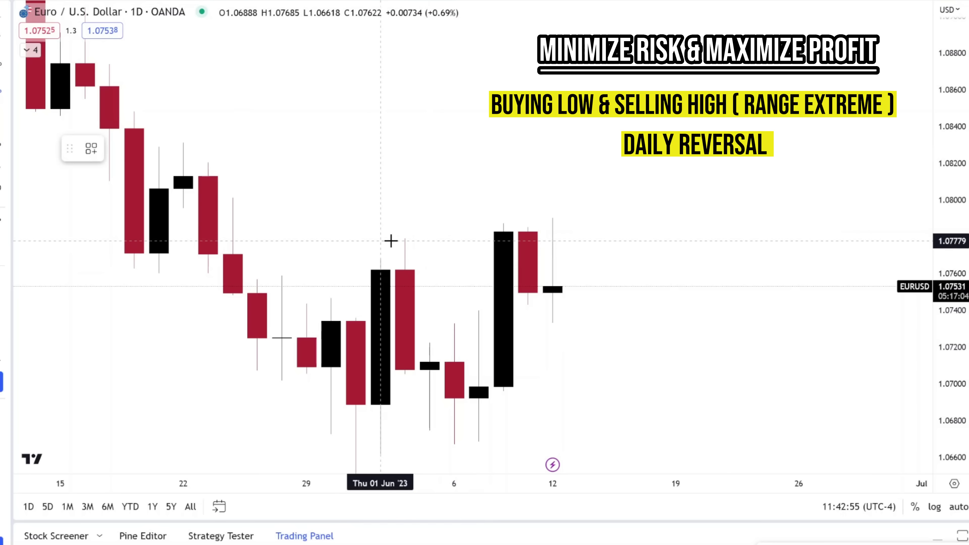
- Draw grey circles on the daily chart around the upper wick tips of the 2 June and 24 May candles
{"action": "left_click", "coordinate": [404, 241]}
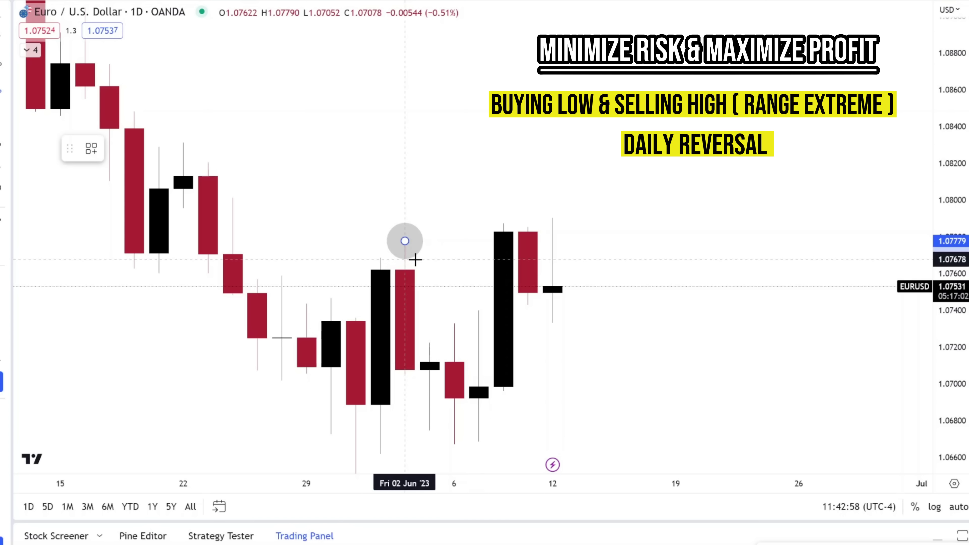
{"action": "left_click", "coordinate": [419, 263]}
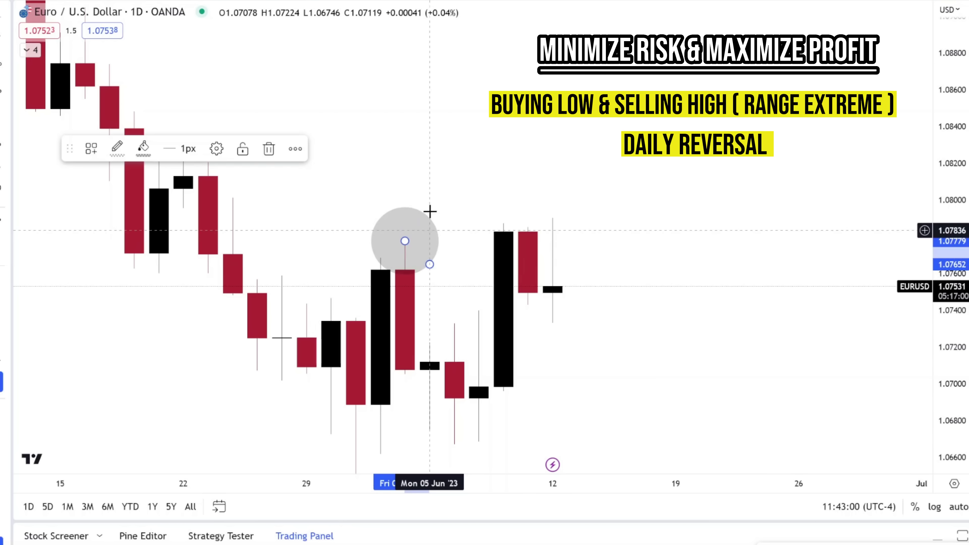
{"action": "key", "text": "Delete"}
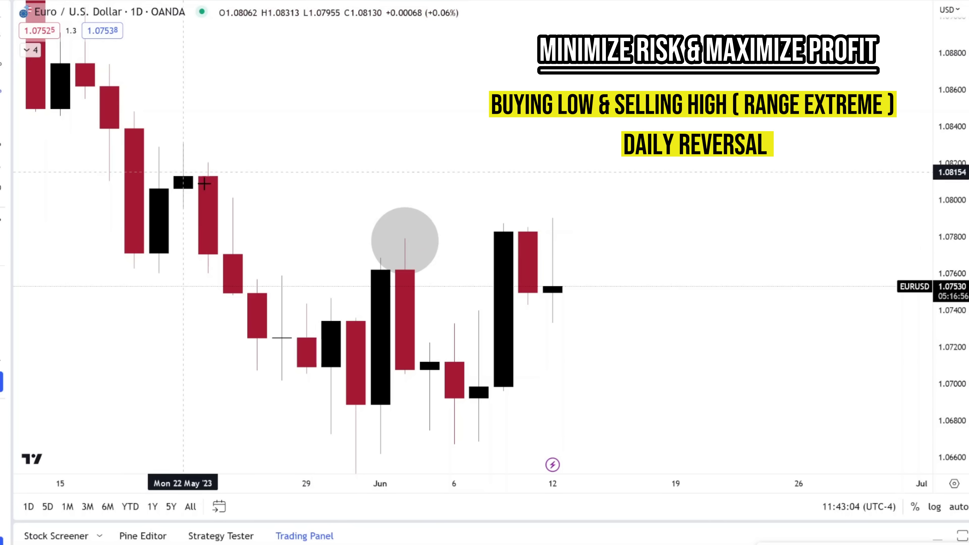
{"action": "left_click", "coordinate": [233, 199]}
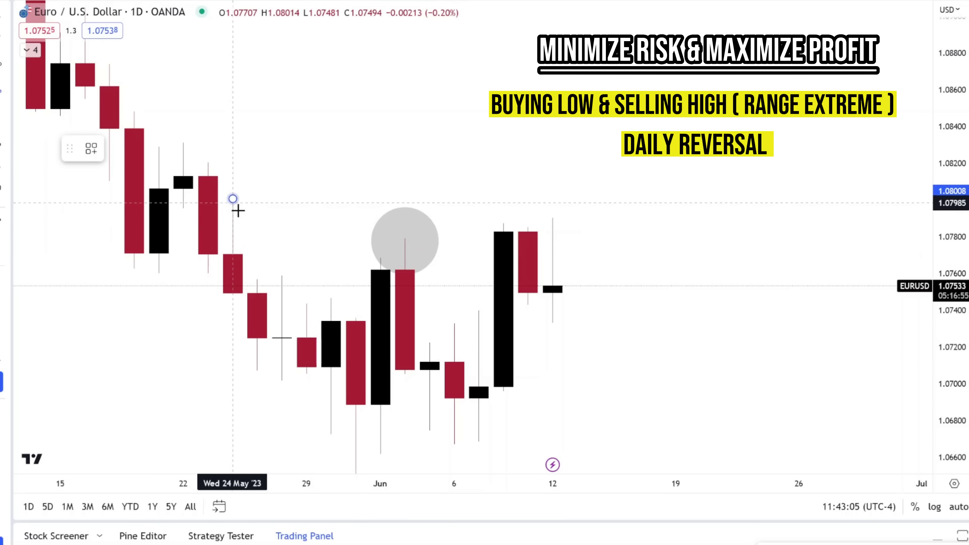
{"action": "left_click", "coordinate": [243, 223]}
{"action": "left_click", "coordinate": [305, 193]}
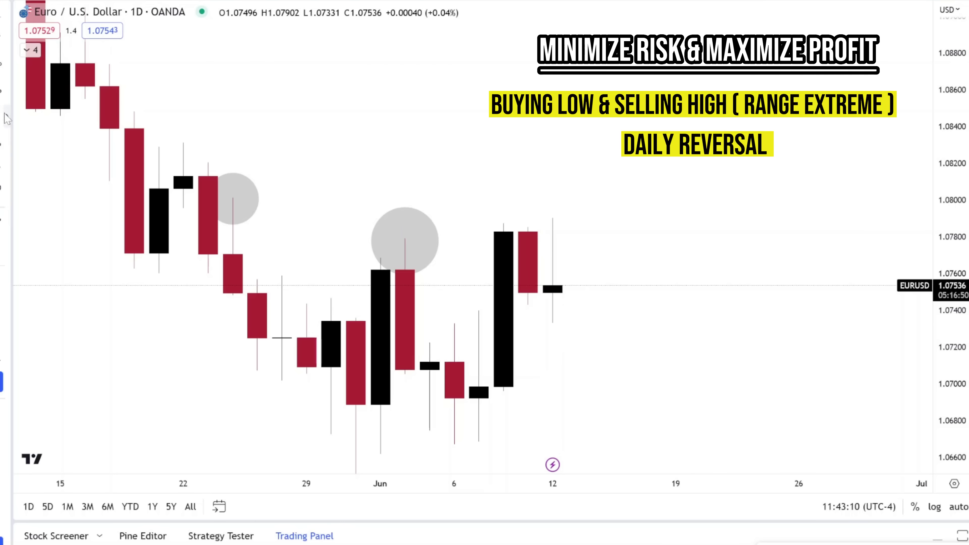
- Draw a grey circle around the low of the 18 May daily candle, centred at about 1.0770
{"action": "left_click", "coordinate": [145, 256]}
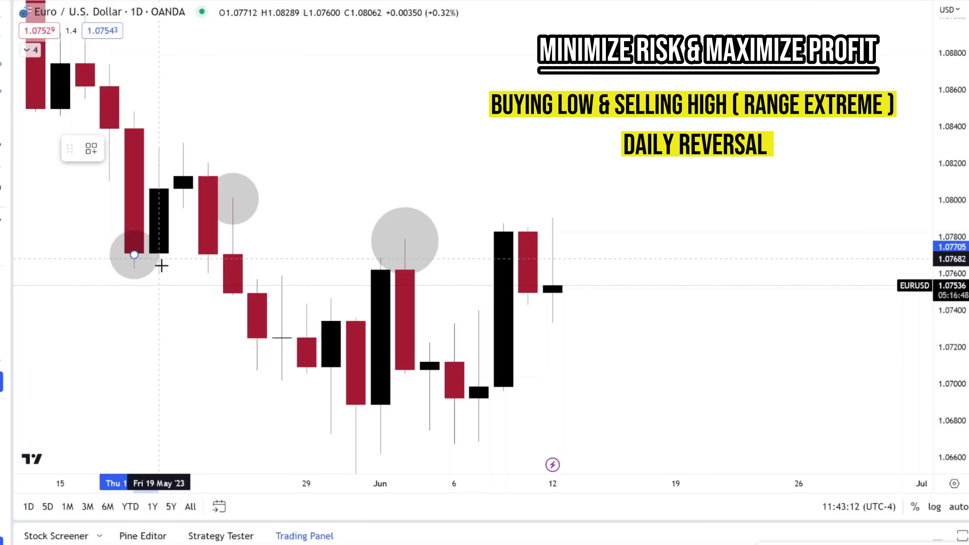
{"action": "left_click", "coordinate": [158, 264]}
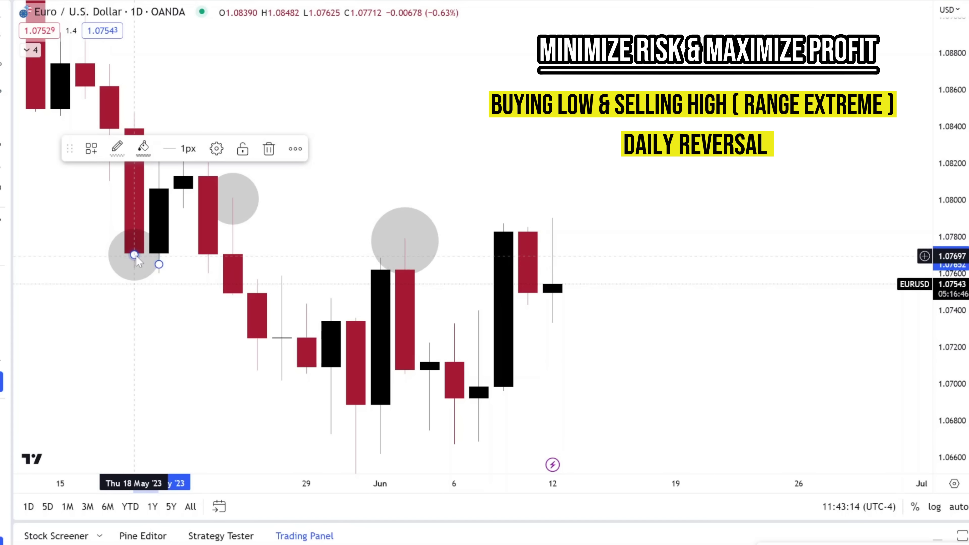
{"action": "left_click_drag", "start_coordinate": [152, 282], "coordinate": [162, 281]}
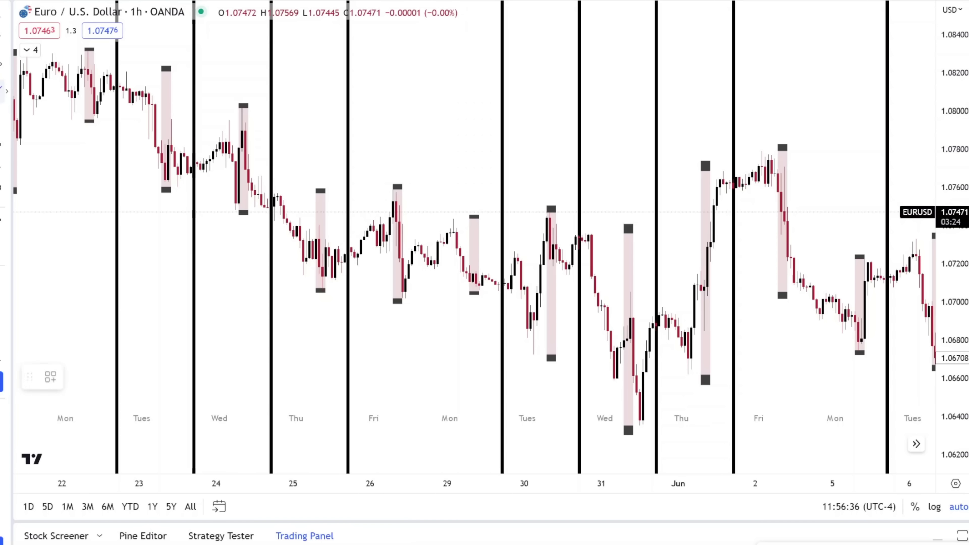
- Circle freehand the shaded-session turning points: Monday 22 May high, Tuesday low, Wednesday high, Thursday low and Friday 26 May high
{"action": "mouse_move", "coordinate": [71, 58]}
{"action": "left_mouse_down"}
{"action": "mouse_move", "coordinate": [91, 65]}
{"action": "mouse_move", "coordinate": [74, 54]}
{"action": "left_mouse_up"}
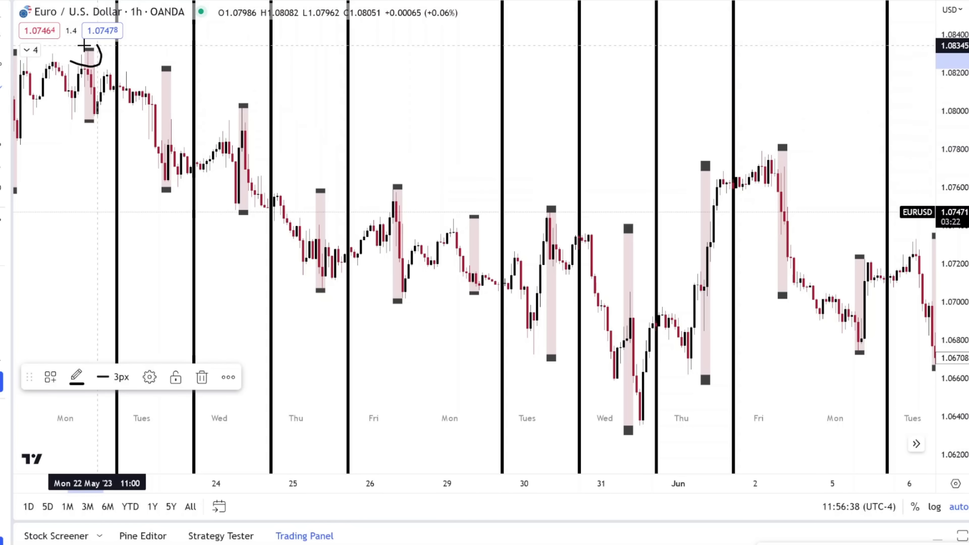
{"action": "left_click_drag", "start_coordinate": [169, 177], "coordinate": [164, 186]}
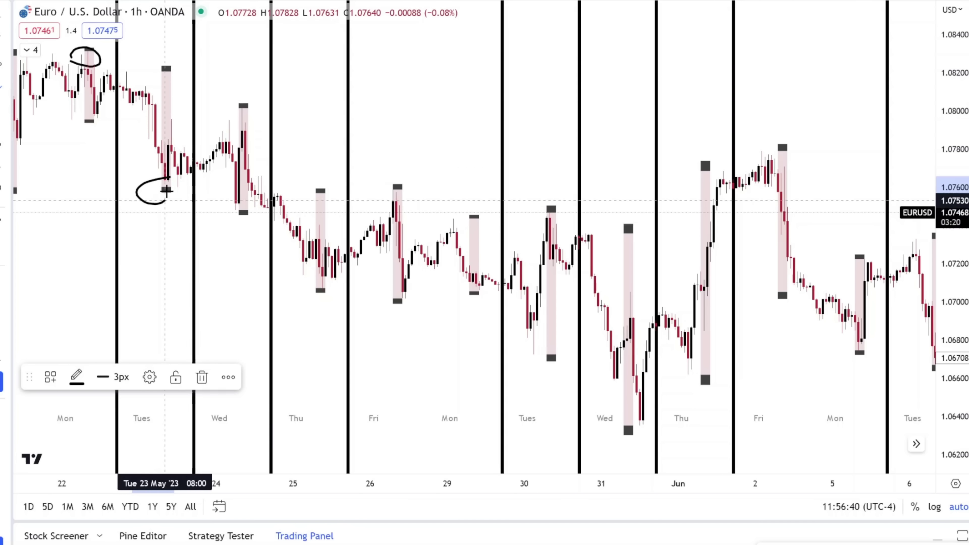
{"action": "left_click_drag", "start_coordinate": [244, 129], "coordinate": [235, 126]}
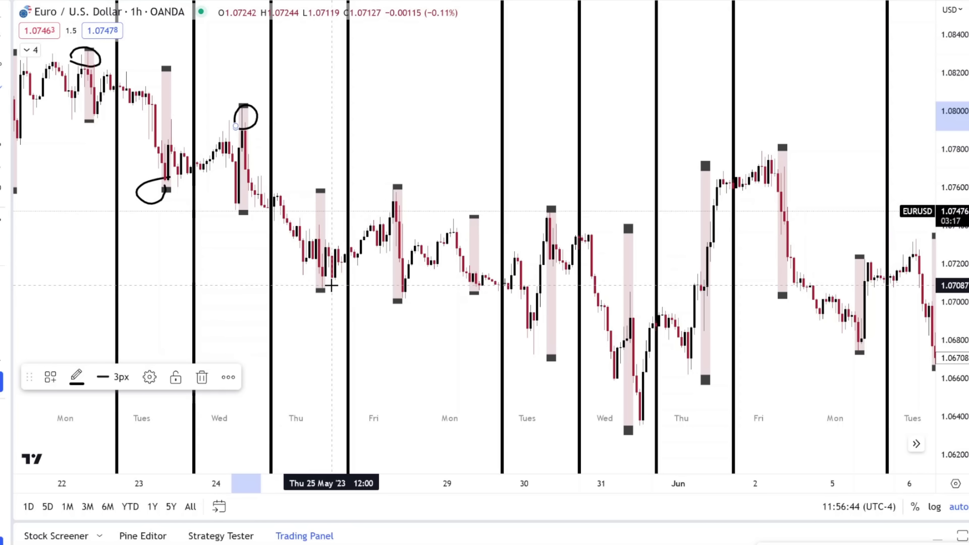
{"action": "mouse_move", "coordinate": [300, 291]}
{"action": "left_mouse_down"}
{"action": "mouse_move", "coordinate": [329, 283]}
{"action": "mouse_move", "coordinate": [303, 285]}
{"action": "left_mouse_up"}
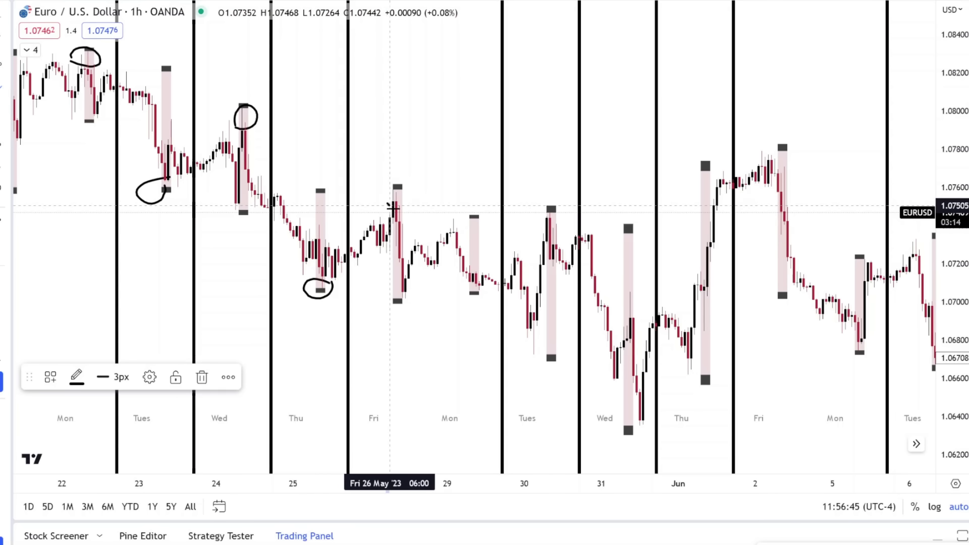
{"action": "mouse_move", "coordinate": [391, 206]}
{"action": "left_mouse_down"}
{"action": "mouse_move", "coordinate": [412, 186]}
{"action": "mouse_move", "coordinate": [391, 204]}
{"action": "left_mouse_up"}
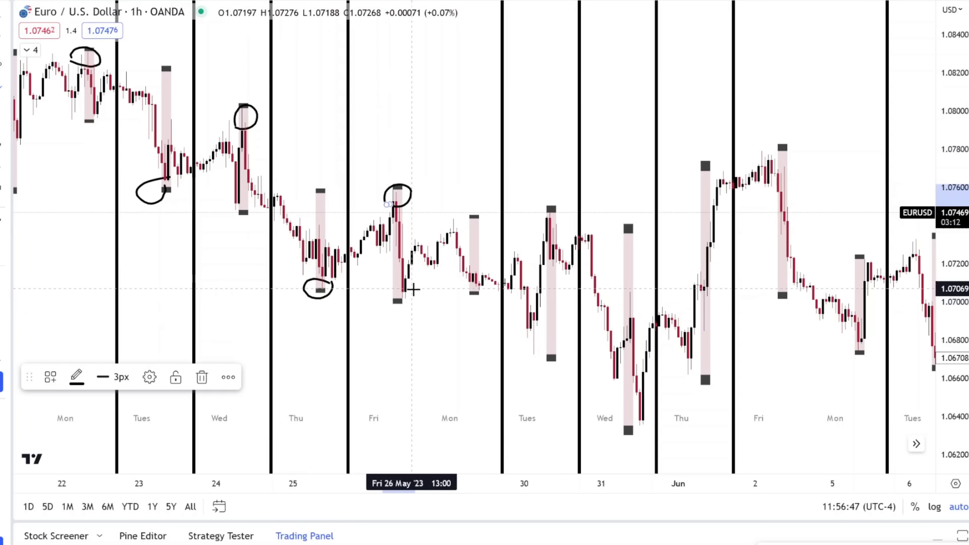
- Circle freehand the session turning points at the 26 and 29 May lows, 30 May high, 5 and 6 June lows, and 7 June high
{"action": "mouse_move", "coordinate": [407, 285]}
{"action": "left_mouse_down"}
{"action": "mouse_move", "coordinate": [383, 302]}
{"action": "mouse_move", "coordinate": [405, 285]}
{"action": "mouse_move", "coordinate": [475, 288]}
{"action": "left_mouse_up"}
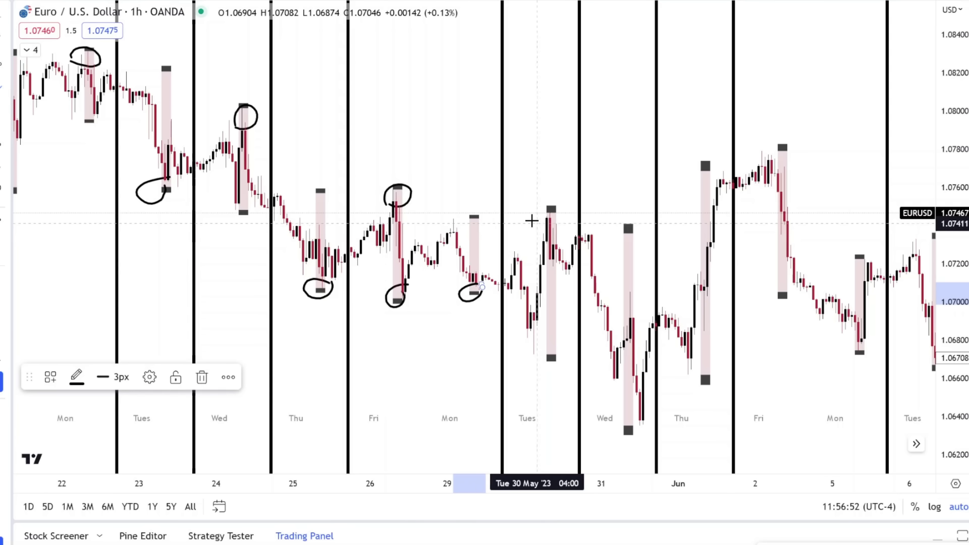
{"action": "mouse_move", "coordinate": [532, 220]}
{"action": "left_mouse_down"}
{"action": "mouse_move", "coordinate": [544, 231]}
{"action": "mouse_move", "coordinate": [559, 216]}
{"action": "mouse_move", "coordinate": [536, 206]}
{"action": "mouse_move", "coordinate": [534, 221]}
{"action": "left_mouse_up"}
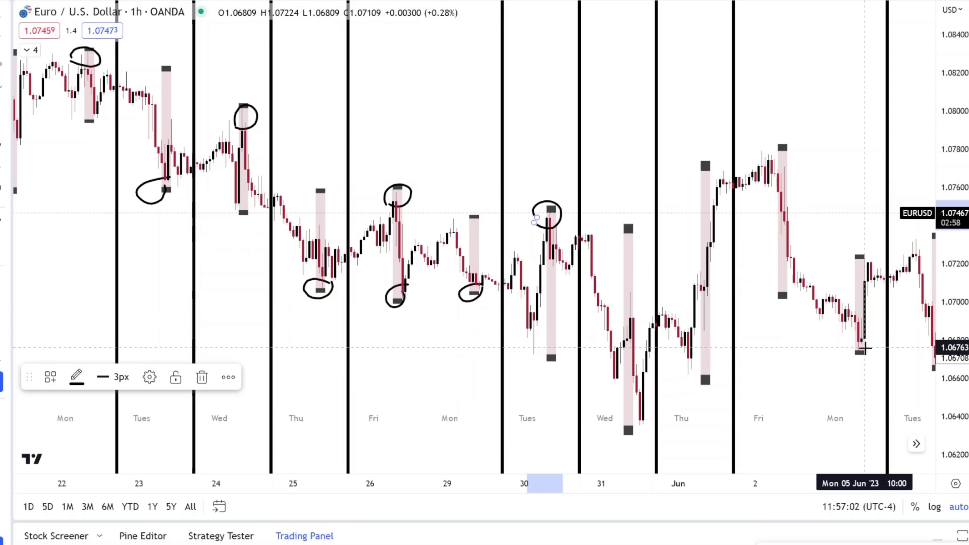
{"action": "mouse_move", "coordinate": [866, 343]}
{"action": "left_mouse_down"}
{"action": "mouse_move", "coordinate": [843, 359]}
{"action": "mouse_move", "coordinate": [867, 342]}
{"action": "left_mouse_up"}
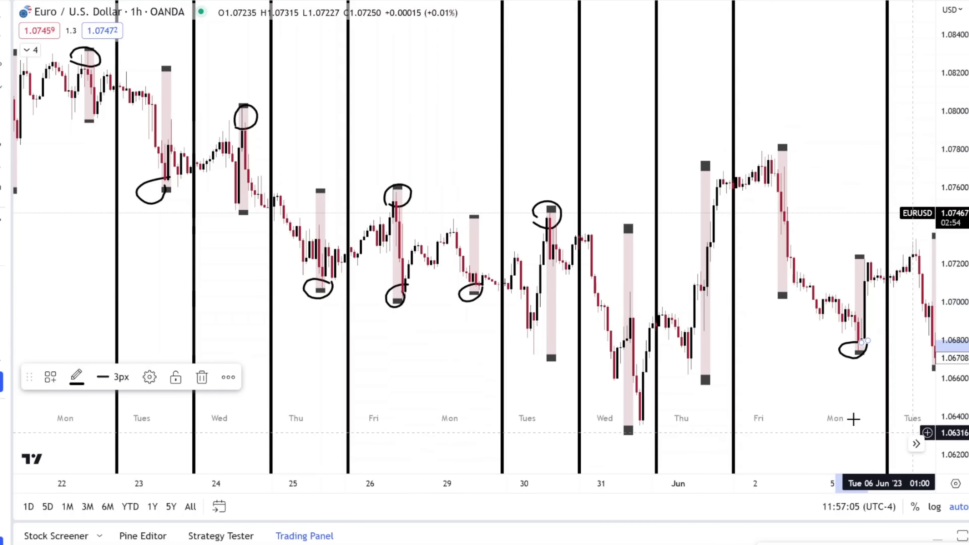
{"action": "left_click_drag", "start_coordinate": [832, 401], "coordinate": [588, 403]}
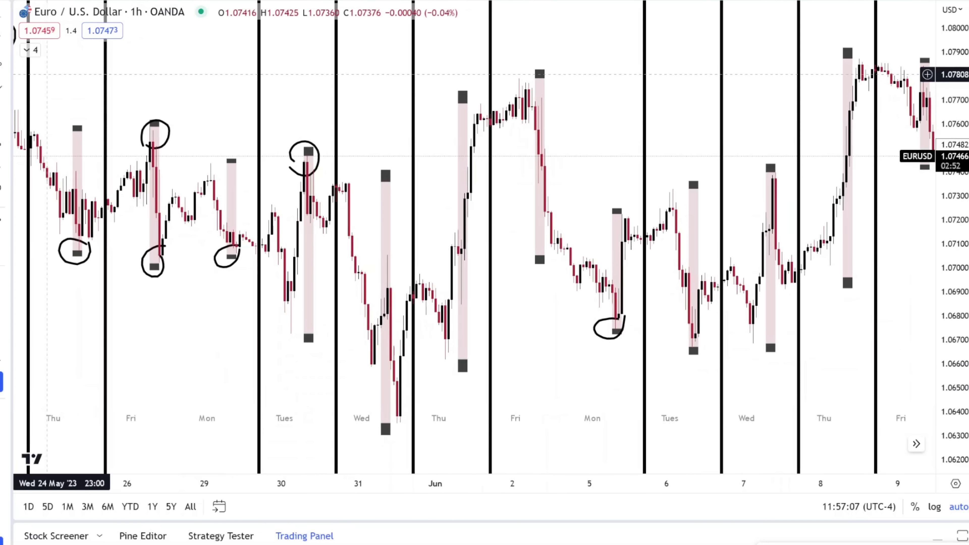
{"action": "left_click_drag", "start_coordinate": [702, 338], "coordinate": [701, 335]}
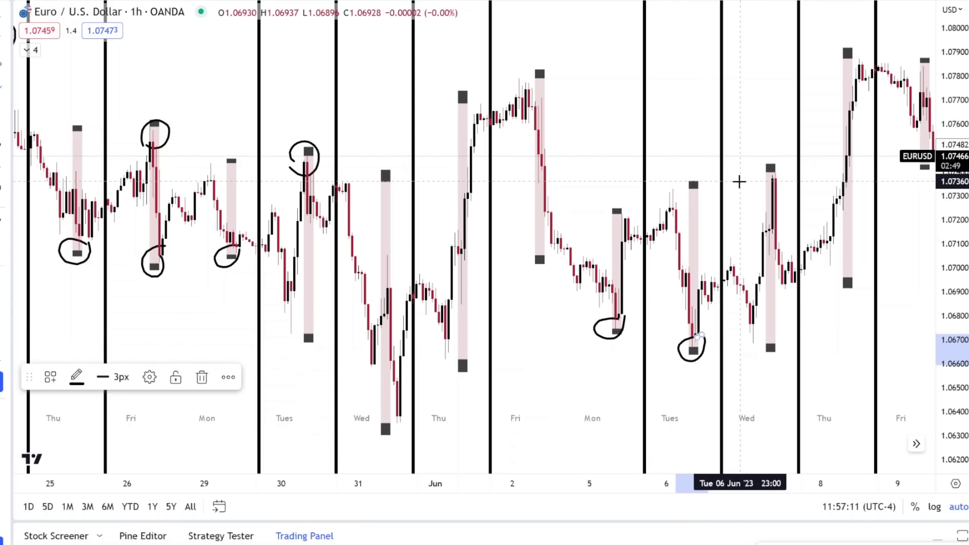
{"action": "mouse_move", "coordinate": [742, 183]}
{"action": "left_mouse_down"}
{"action": "mouse_move", "coordinate": [780, 182]}
{"action": "mouse_move", "coordinate": [761, 164]}
{"action": "mouse_move", "coordinate": [755, 178]}
{"action": "left_mouse_up"}
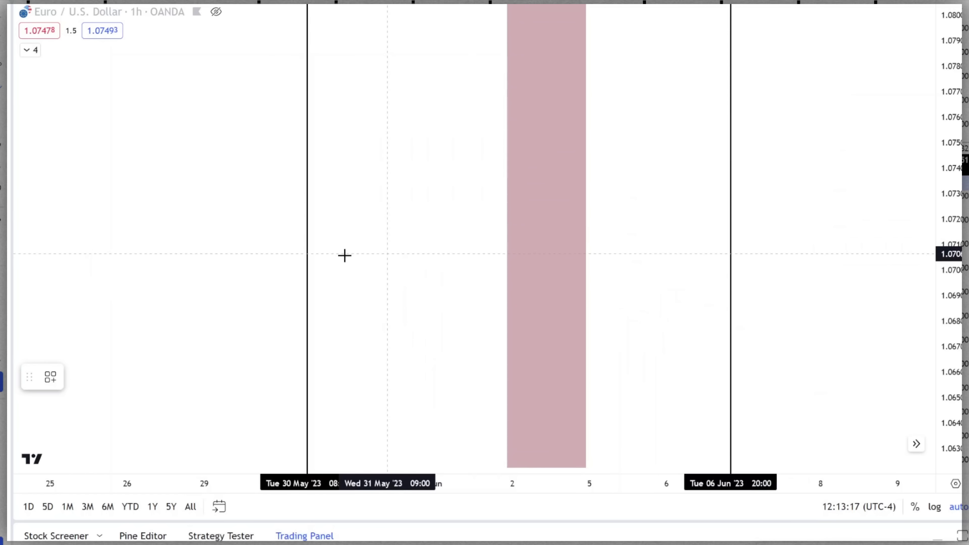
- Draw a falling zigzag arrow path from the 30 May line through the red band, rebounding to about 1.0708 on 5 June, and delete it
{"action": "left_click", "coordinate": [307, 207]}
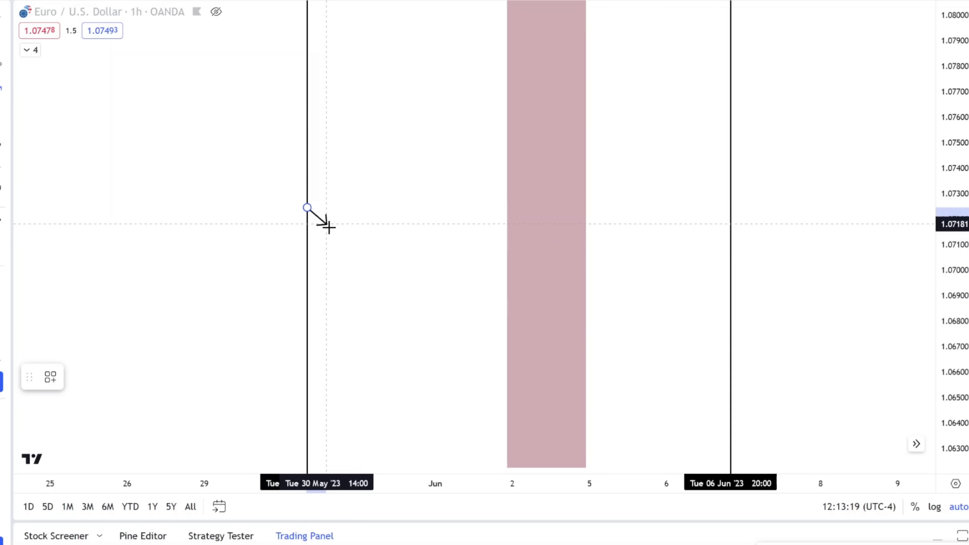
{"action": "left_click", "coordinate": [340, 252]}
{"action": "left_click", "coordinate": [367, 203]}
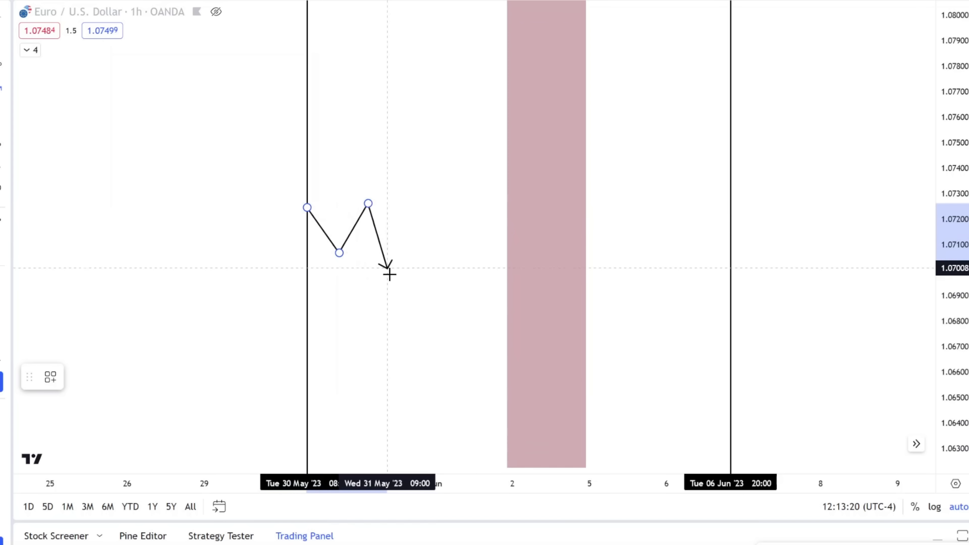
{"action": "left_click", "coordinate": [397, 295]}
{"action": "left_click", "coordinate": [413, 174]}
{"action": "left_click", "coordinate": [439, 315]}
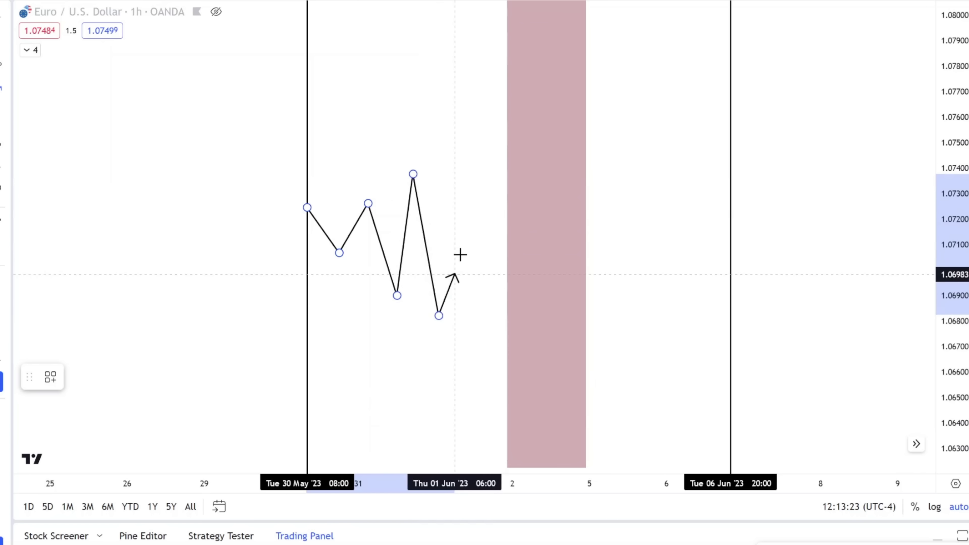
{"action": "left_click", "coordinate": [470, 218]}
{"action": "left_click", "coordinate": [500, 370]}
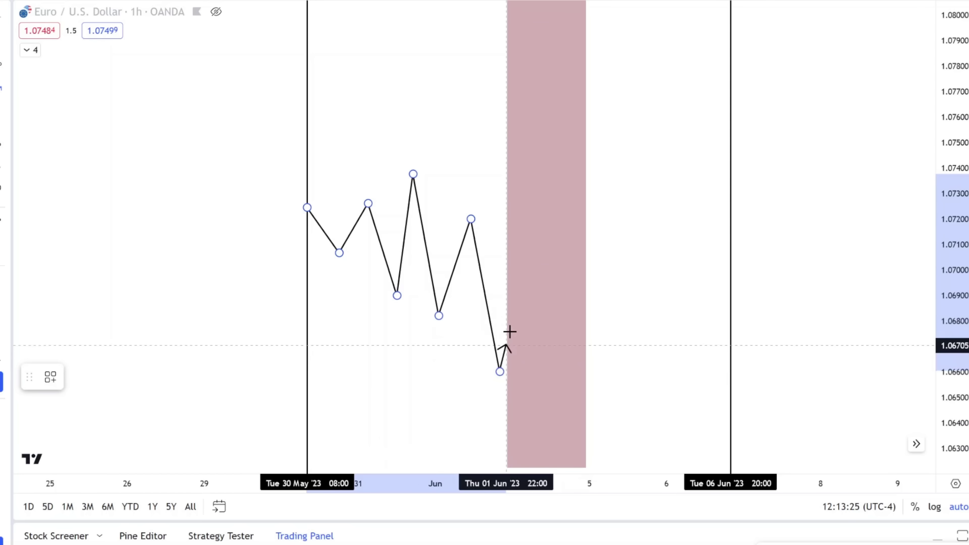
{"action": "left_click", "coordinate": [515, 276]}
{"action": "left_click", "coordinate": [528, 396]}
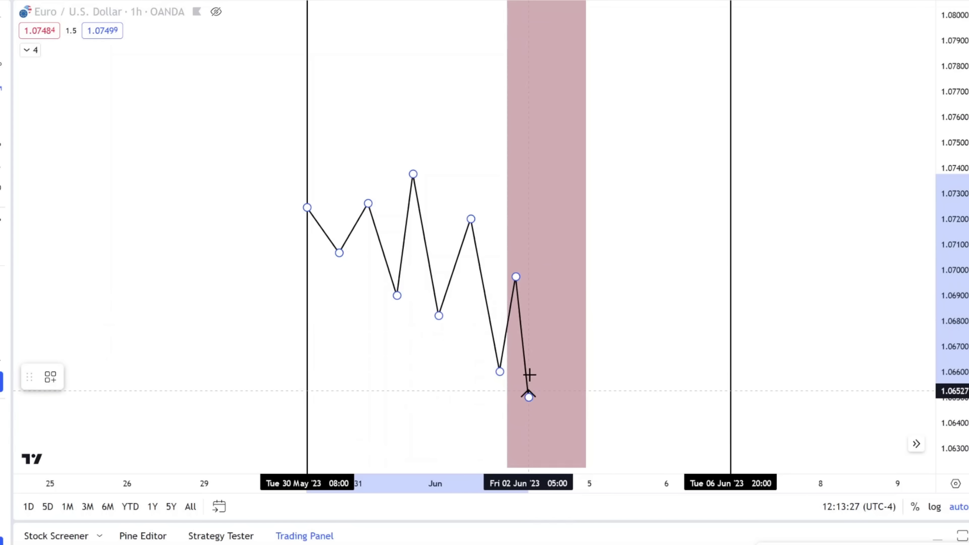
{"action": "left_click", "coordinate": [542, 317]}
{"action": "left_click", "coordinate": [542, 406]}
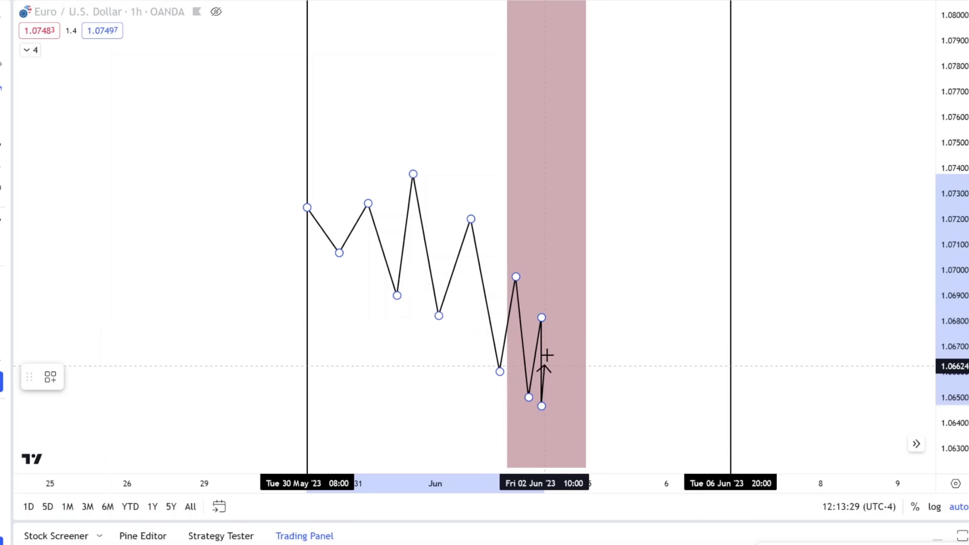
{"action": "left_click", "coordinate": [561, 315]}
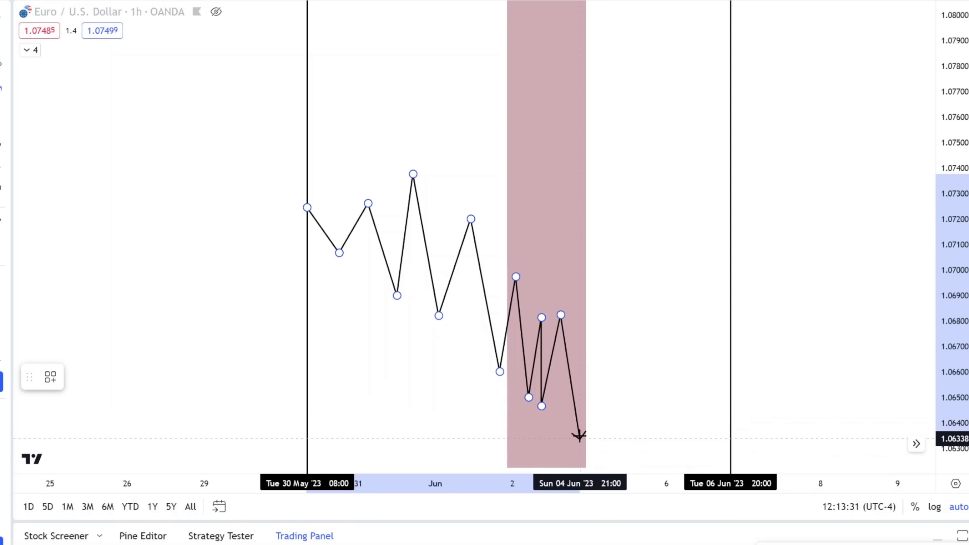
{"action": "left_click", "coordinate": [579, 422]}
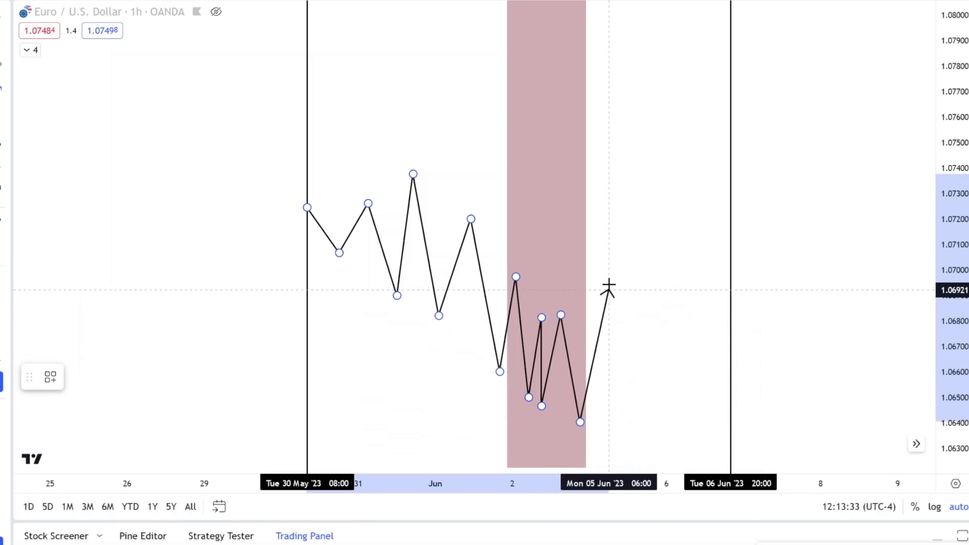
{"action": "left_click", "coordinate": [615, 248]}
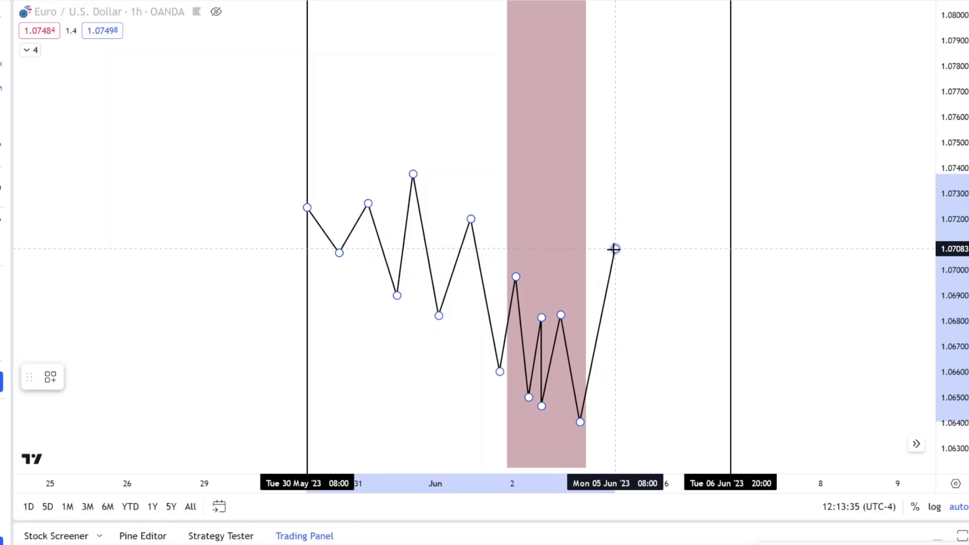
{"action": "double_click", "coordinate": [615, 248]}
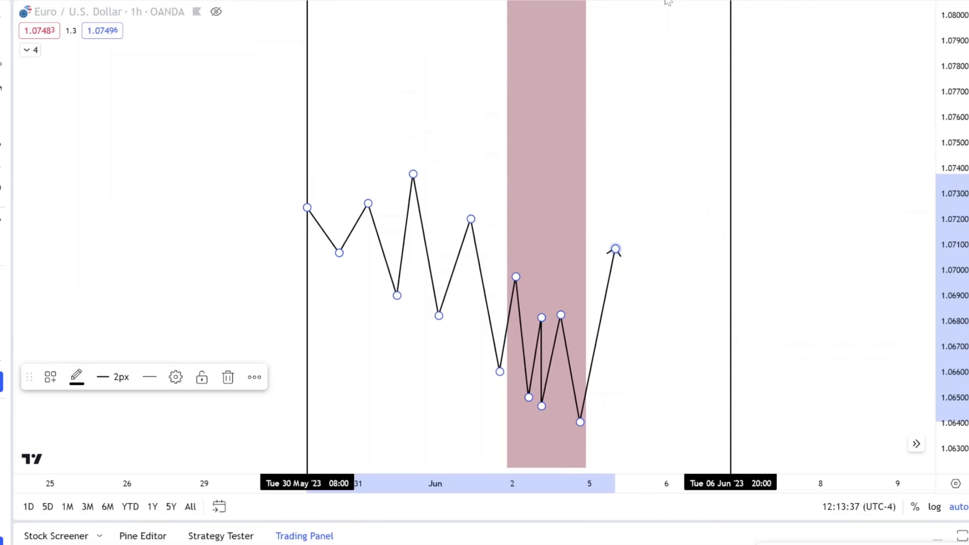
{"action": "key", "text": "Delete"}
- Draw a rising zigzag arrow path from the 30 May line through the red band, peaking near 1.0768 and dropping to about 1.0694 on 5 June
{"action": "left_click", "coordinate": [5, 89]}
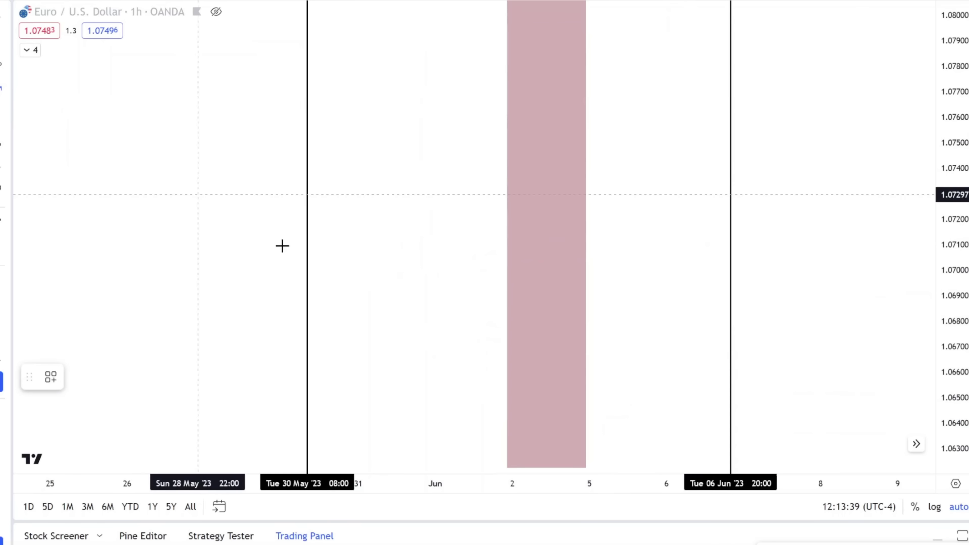
{"action": "left_click", "coordinate": [310, 279]}
{"action": "left_click", "coordinate": [358, 213]}
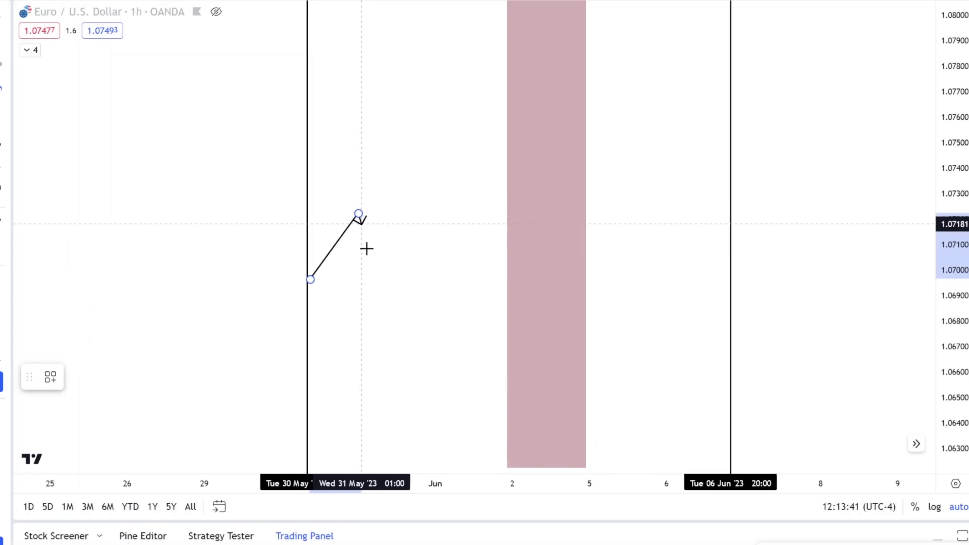
{"action": "left_click", "coordinate": [387, 310]}
{"action": "left_click", "coordinate": [416, 213]}
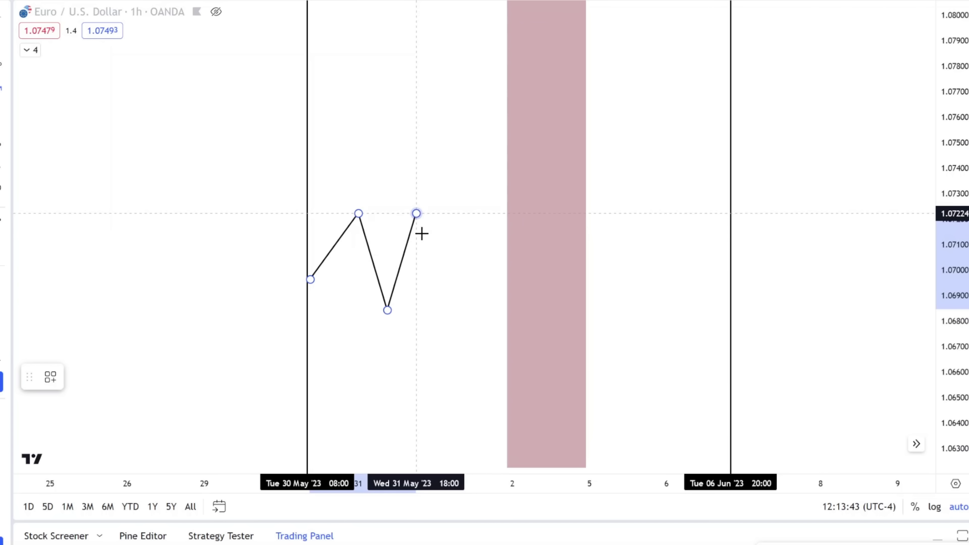
{"action": "left_click", "coordinate": [448, 302]}
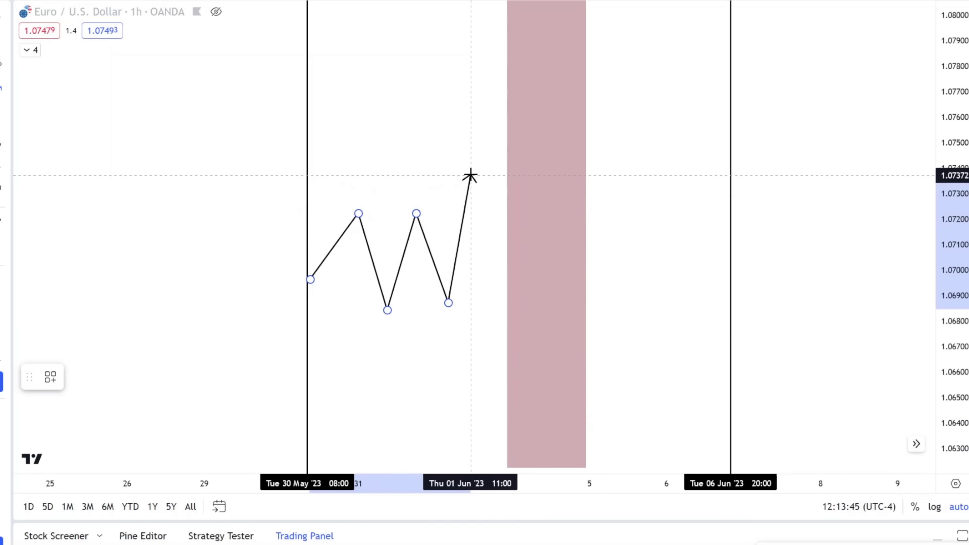
{"action": "left_click", "coordinate": [470, 170]}
{"action": "left_click", "coordinate": [496, 236]}
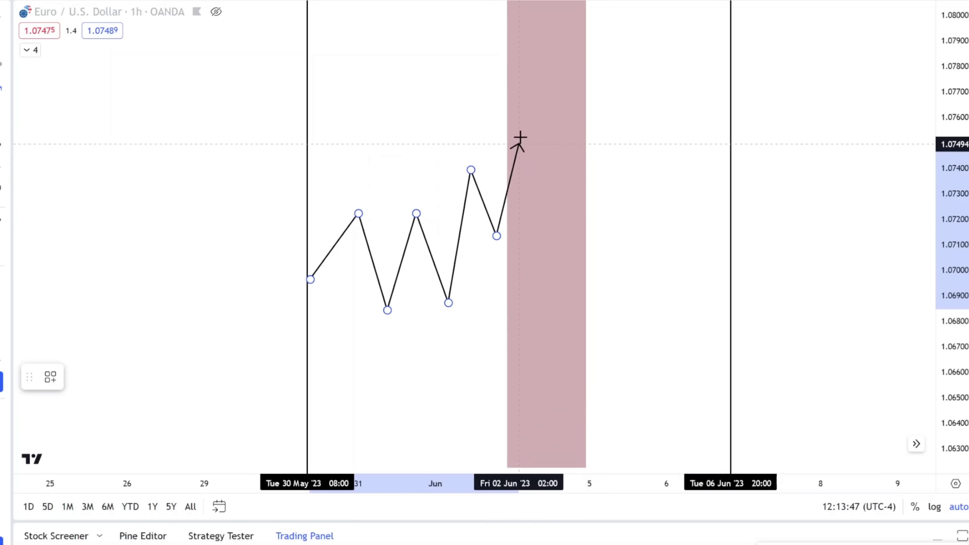
{"action": "left_click", "coordinate": [525, 120]}
{"action": "left_click", "coordinate": [544, 190]}
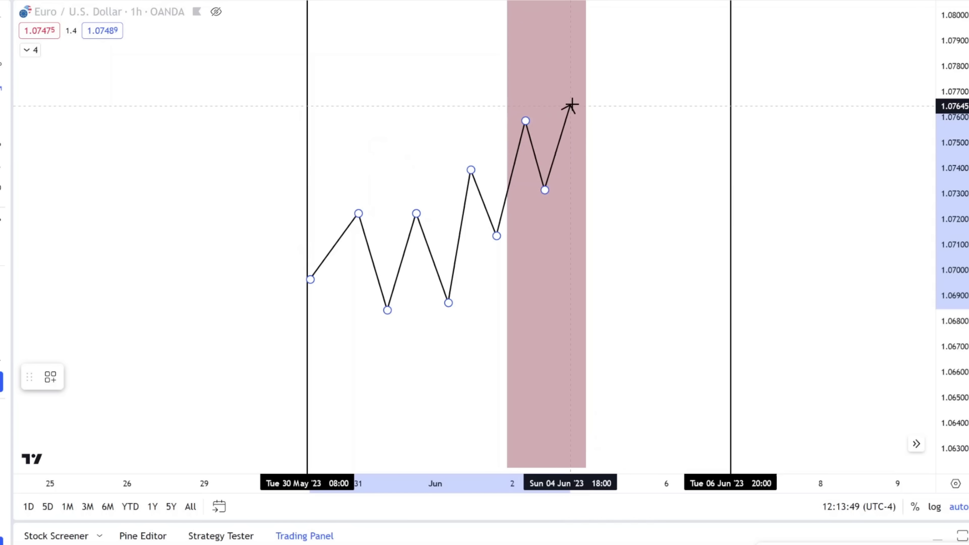
{"action": "left_click", "coordinate": [576, 95]}
{"action": "left_click", "coordinate": [625, 285]}
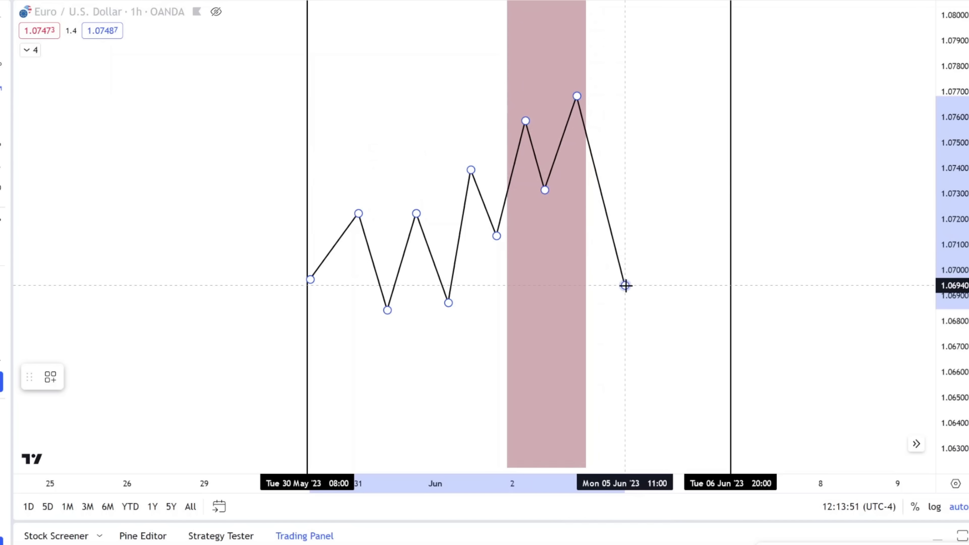
{"action": "left_click", "coordinate": [625, 285]}
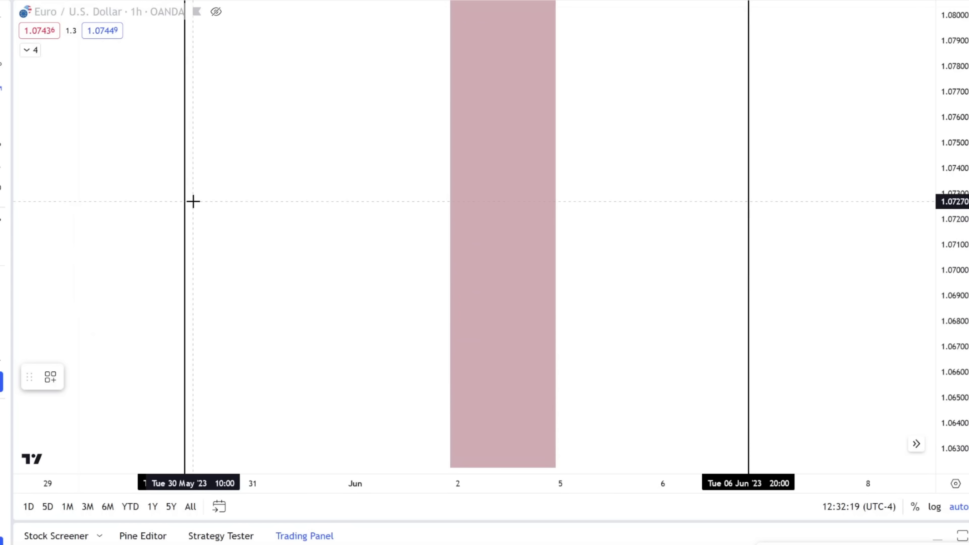
- Draw a falling zigzag arrow path from the 30 May line to a low of about 1.0643 inside the red band, ending near 1.0655 on 5 June
{"action": "left_click", "coordinate": [269, 267]}
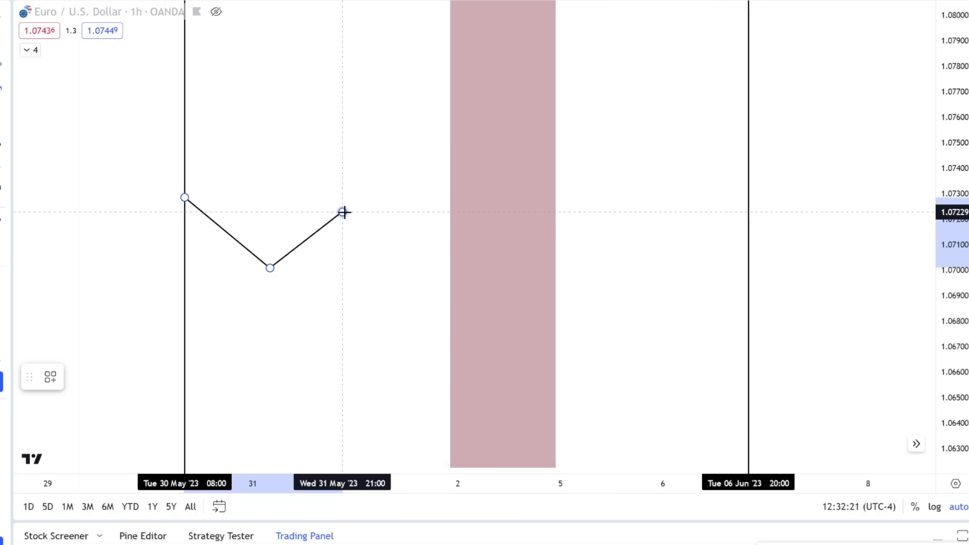
{"action": "left_click", "coordinate": [342, 212]}
{"action": "left_click", "coordinate": [396, 350]}
{"action": "left_click", "coordinate": [432, 285]}
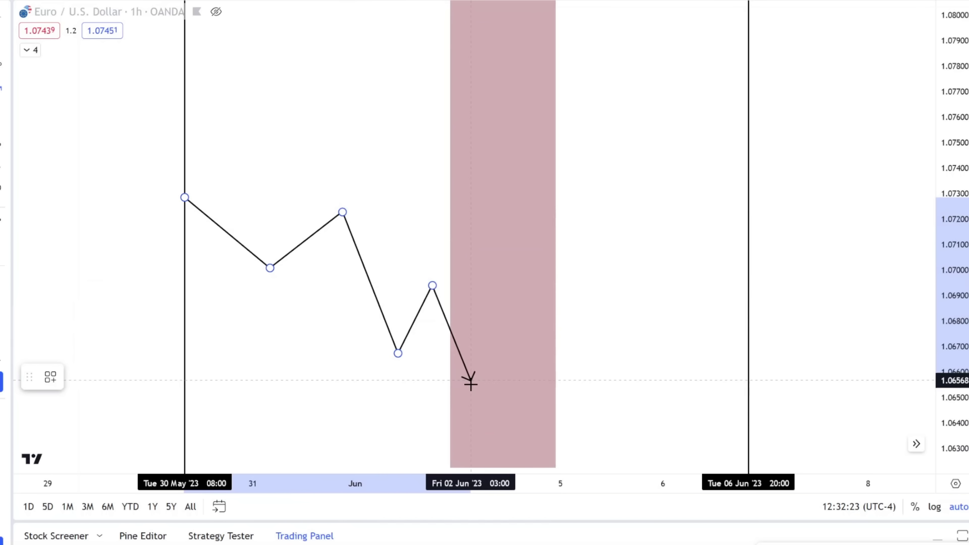
{"action": "left_click", "coordinate": [479, 399]}
{"action": "left_click", "coordinate": [505, 327]}
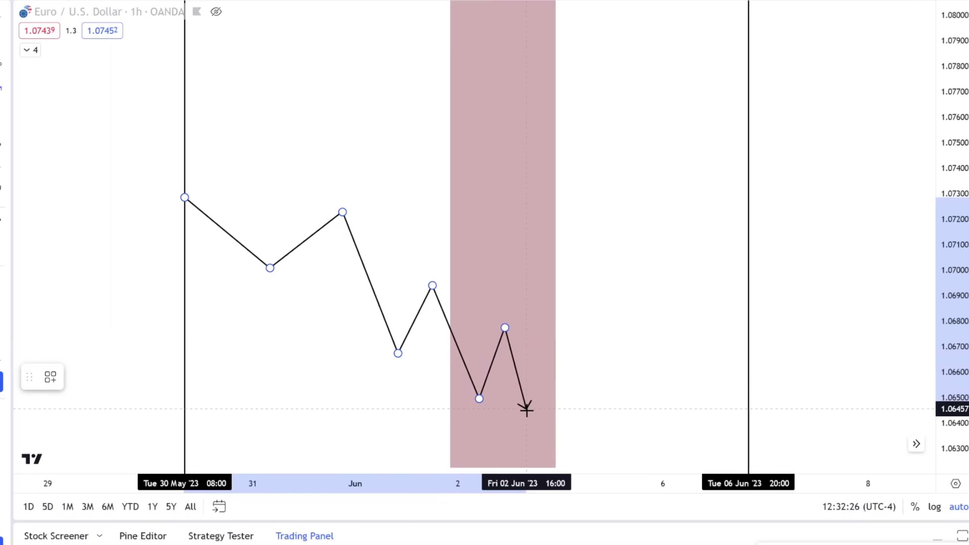
{"action": "left_click", "coordinate": [530, 414]}
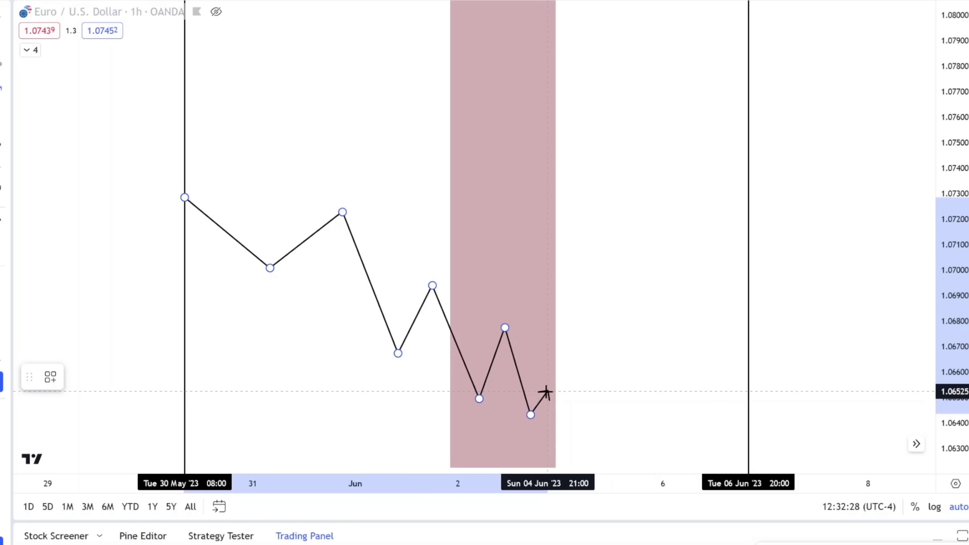
{"action": "double_click", "coordinate": [546, 391]}
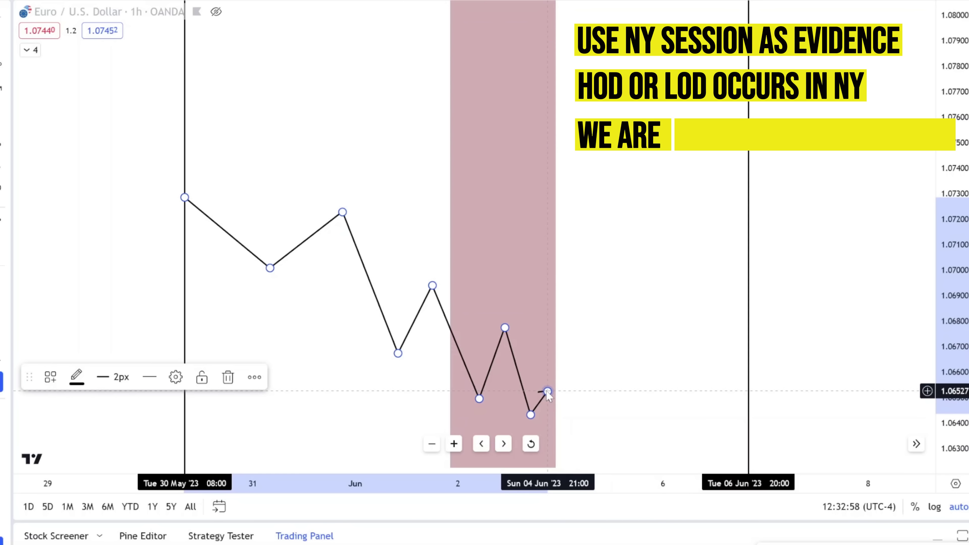
{"action": "mouse_move", "coordinate": [547, 391]}
{"action": "left_mouse_down"}
{"action": "mouse_move", "coordinate": [569, 376]}
{"action": "mouse_move", "coordinate": [559, 385]}
{"action": "left_mouse_up"}
{"action": "double_click", "coordinate": [559, 385]}
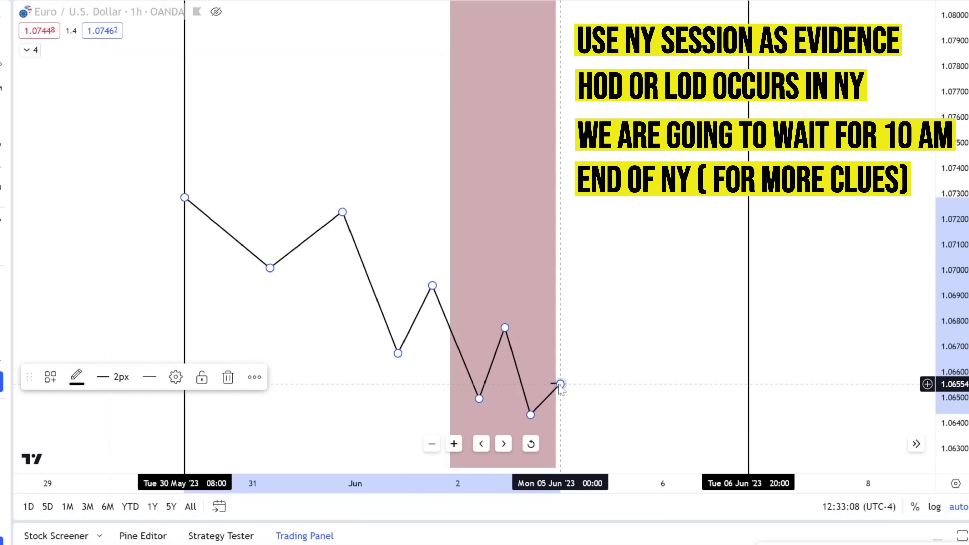
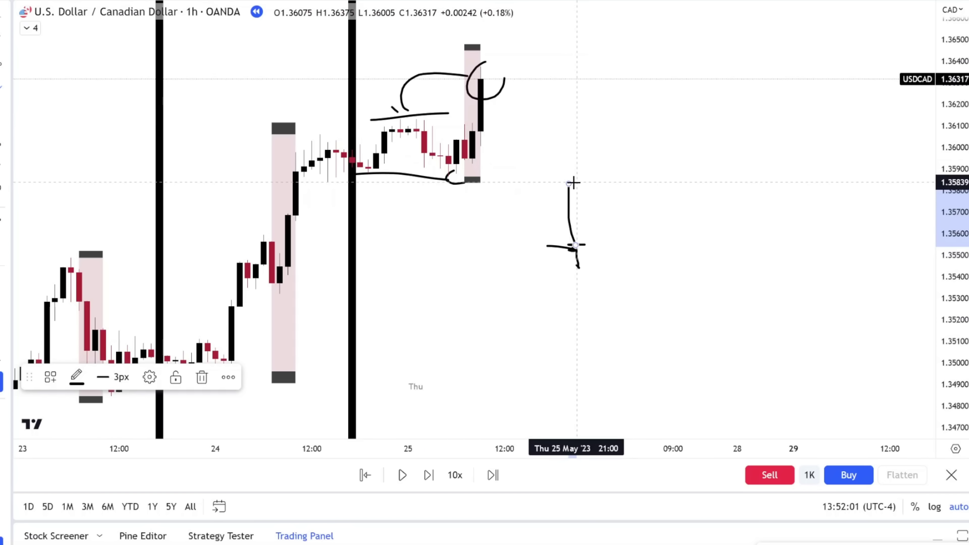
- Sketch a short horizontal cap at about 1.3584 on the vertical freehand stroke, adding small curved strokes around its upper end
{"action": "left_click_drag", "start_coordinate": [562, 182], "coordinate": [582, 182]}
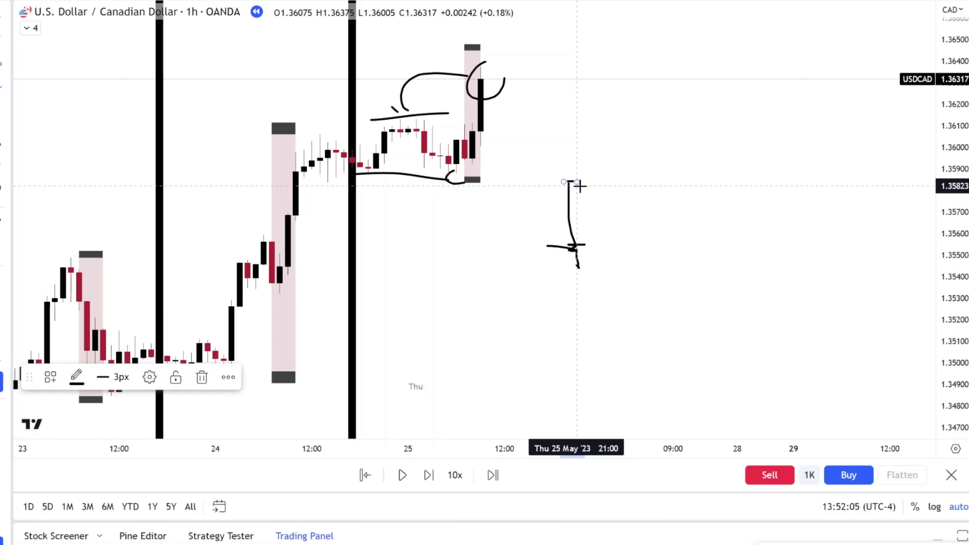
{"action": "left_click_drag", "start_coordinate": [578, 184], "coordinate": [585, 209]}
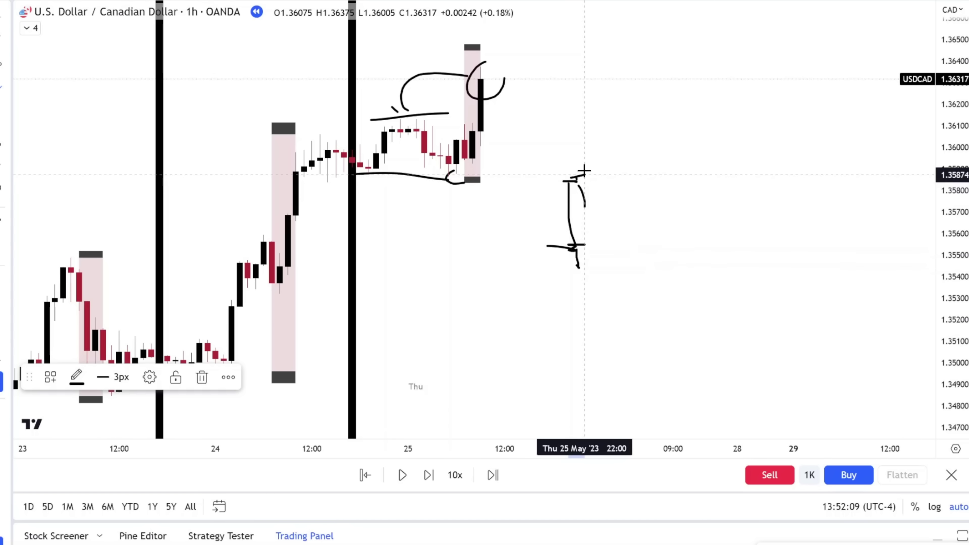
{"action": "left_click_drag", "start_coordinate": [579, 173], "coordinate": [584, 165]}
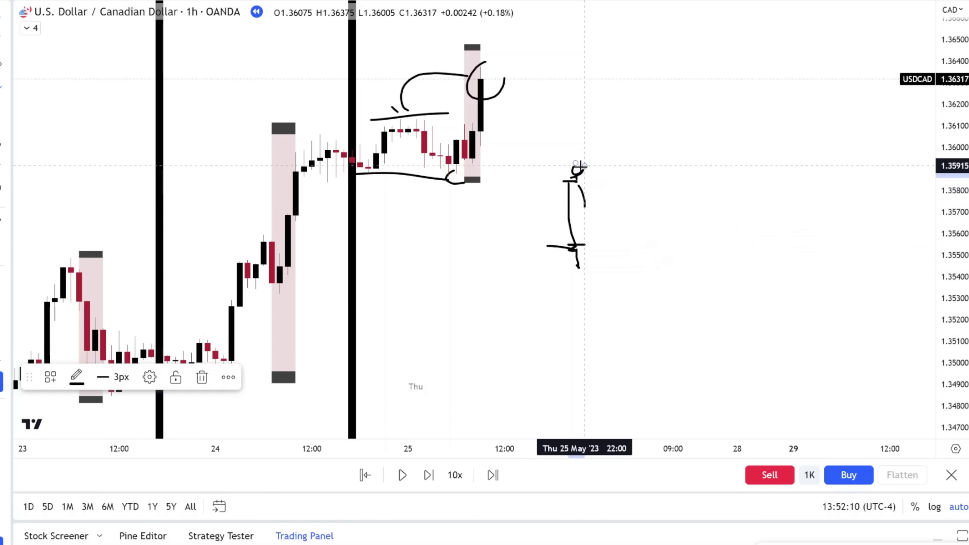
{"action": "left_click", "coordinate": [591, 214]}
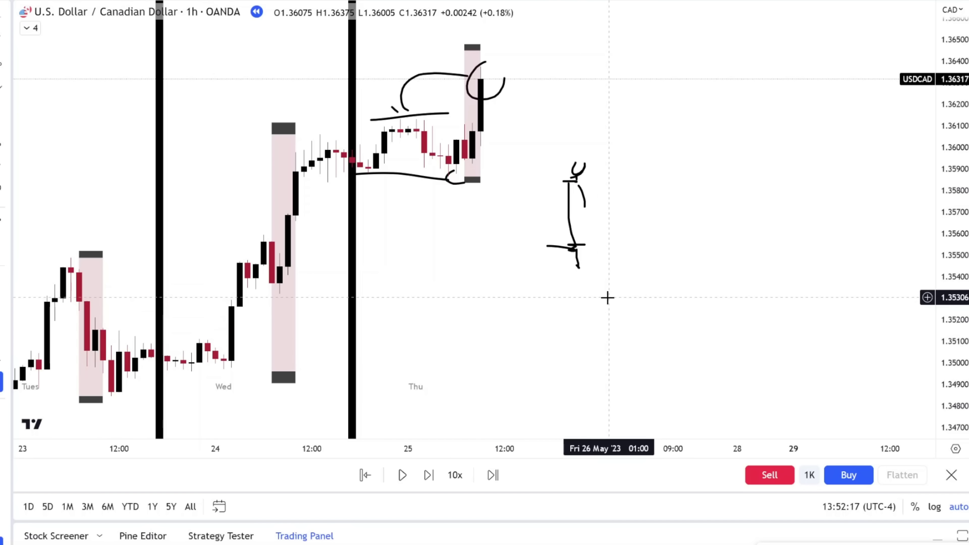
- Sketch two candle outlines freehand below the 25 May candles, between about 1.3525 and 1.3560, with wicks on the second one
{"action": "left_click_drag", "start_coordinate": [608, 296], "coordinate": [646, 280]}
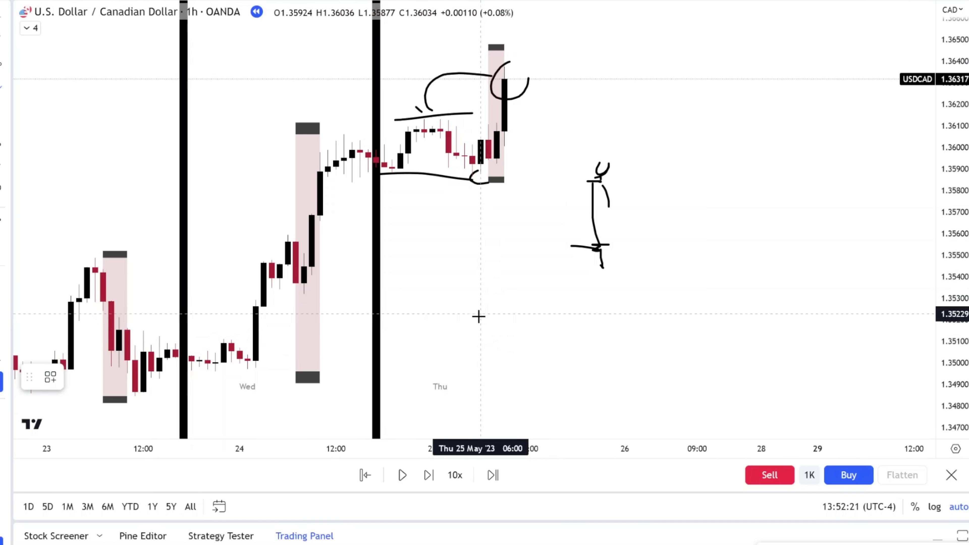
{"action": "mouse_move", "coordinate": [461, 312]}
{"action": "left_mouse_down"}
{"action": "mouse_move", "coordinate": [492, 294]}
{"action": "mouse_move", "coordinate": [480, 229]}
{"action": "mouse_move", "coordinate": [465, 277]}
{"action": "mouse_move", "coordinate": [473, 312]}
{"action": "left_mouse_up"}
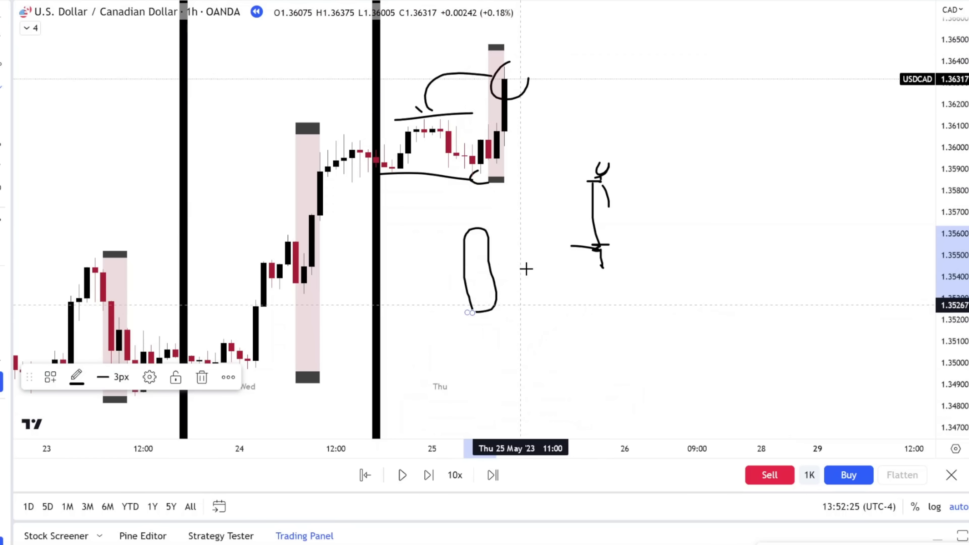
{"action": "mouse_move", "coordinate": [520, 300]}
{"action": "left_mouse_down"}
{"action": "mouse_move", "coordinate": [524, 316]}
{"action": "mouse_move", "coordinate": [535, 300]}
{"action": "mouse_move", "coordinate": [532, 257]}
{"action": "mouse_move", "coordinate": [514, 286]}
{"action": "mouse_move", "coordinate": [528, 234]}
{"action": "mouse_move", "coordinate": [504, 235]}
{"action": "left_mouse_up"}
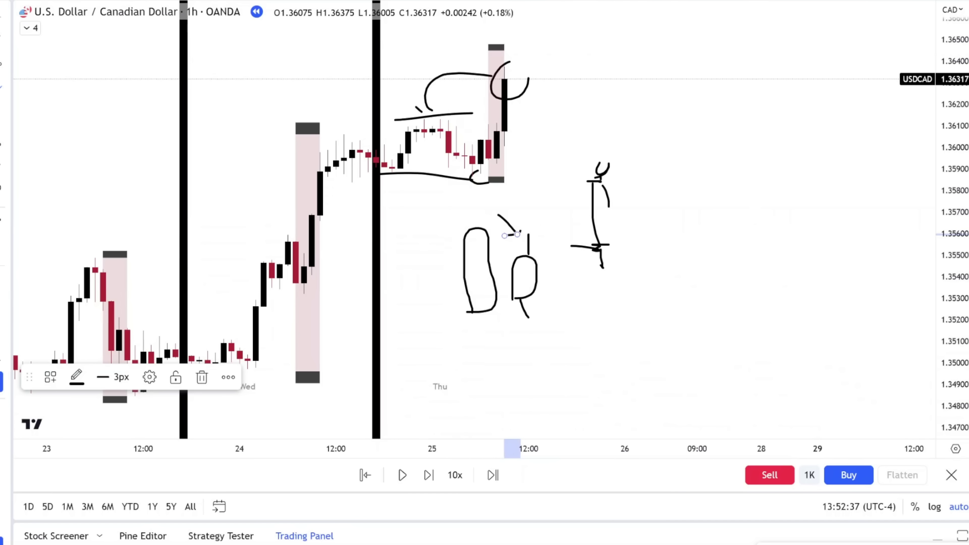
- Undo the freehand strokes back through the candle sketches, the vertical sketch, the latest candle's circle and the line under the 25 May lows
{"action": "key", "text": "Delete"}
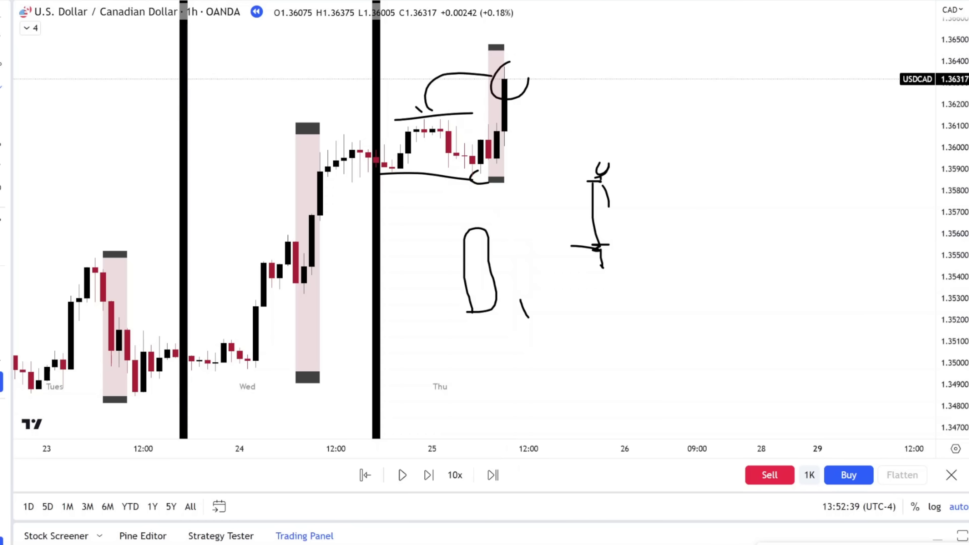
{"action": "key", "text": "ctrl+z"}
{"action": "key", "text": "Right"}
{"action": "key", "text": "Right"}
{"action": "key", "text": "Right"}
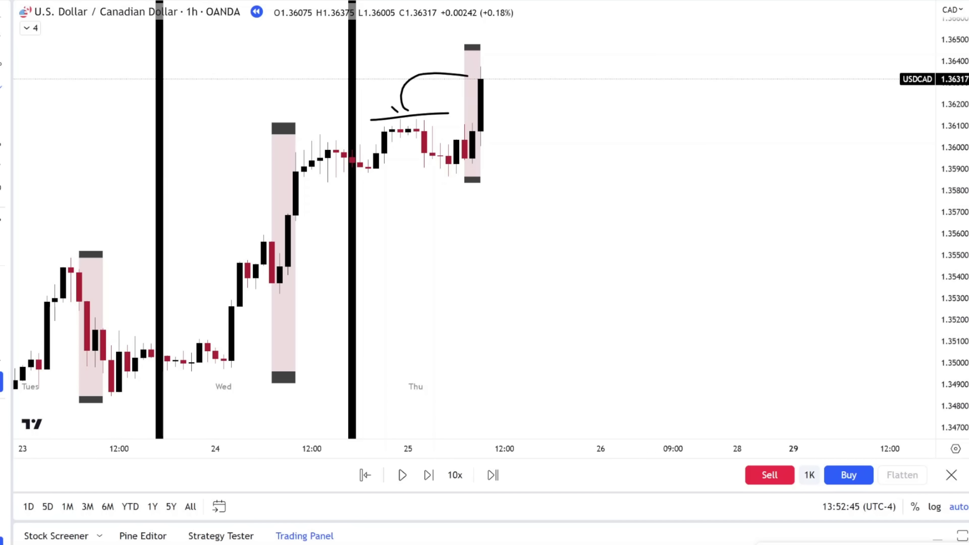
{"action": "key", "text": "ctrl+z"}
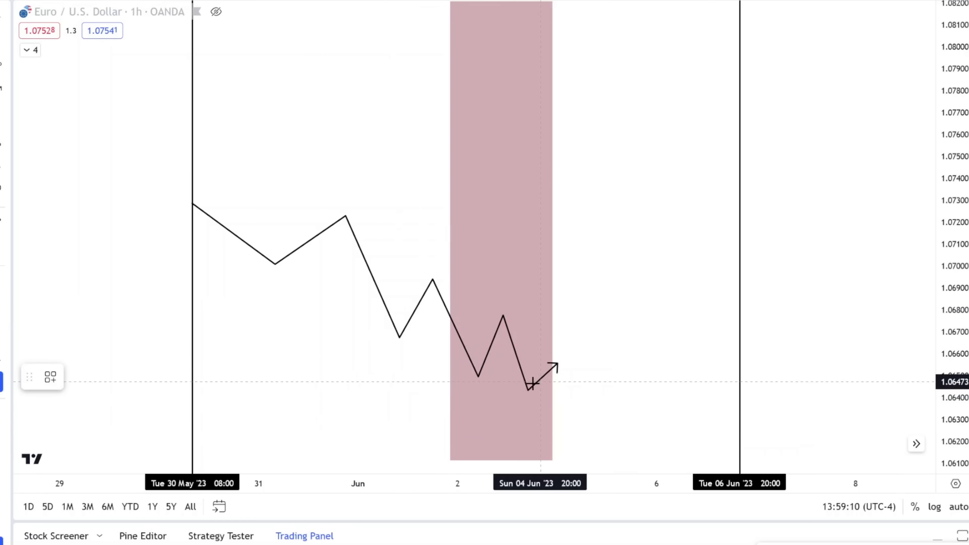
- Draw a horizontal ray at the red band's low, apply the "extreme" drawing template, and shift its start to 1 June 18:00 at about 1.0643
{"action": "left_click", "coordinate": [511, 390]}
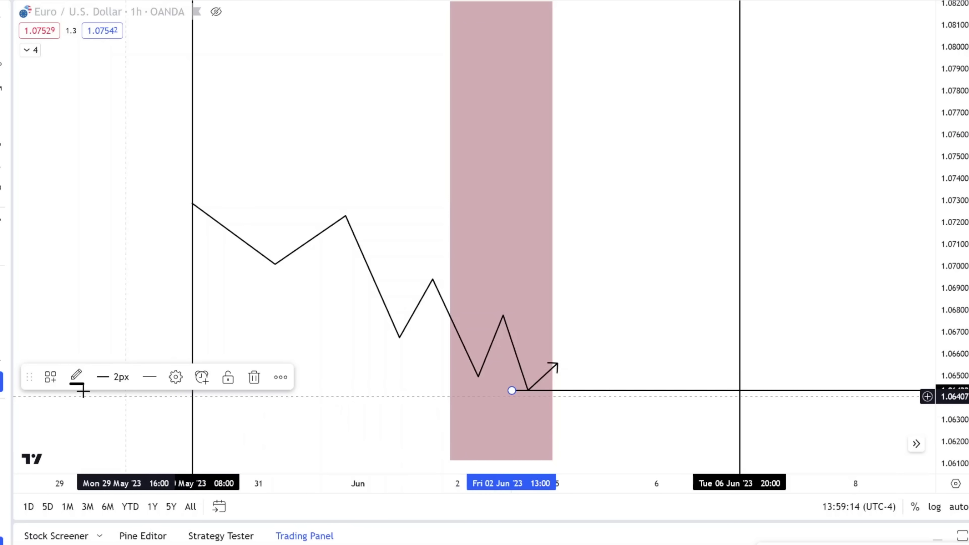
{"action": "left_click", "coordinate": [47, 380]}
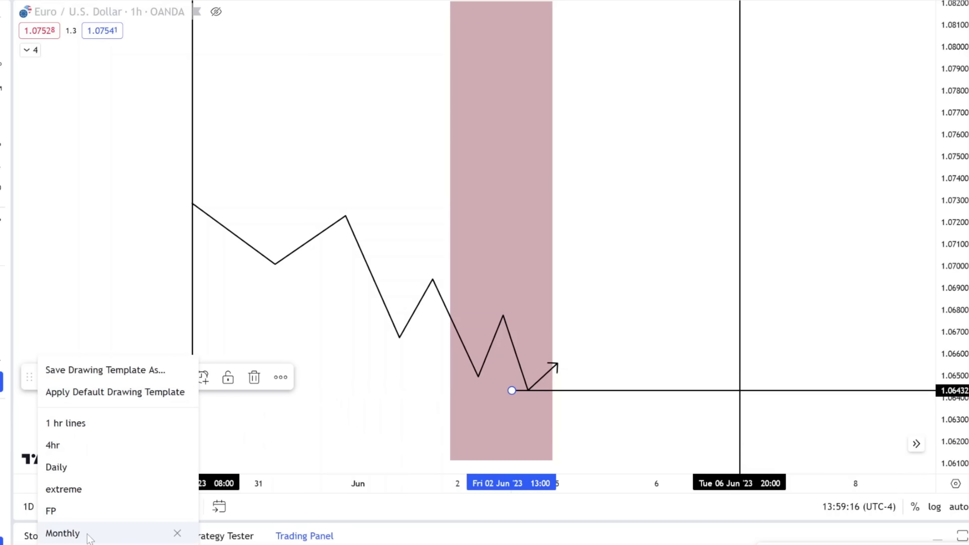
{"action": "left_click", "coordinate": [89, 490]}
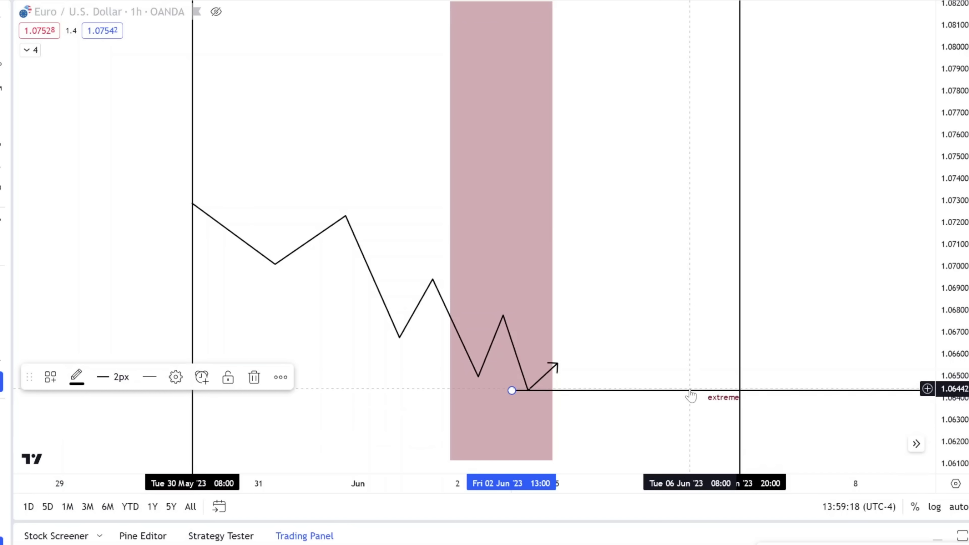
{"action": "left_click_drag", "start_coordinate": [689, 390], "coordinate": [612, 392]}
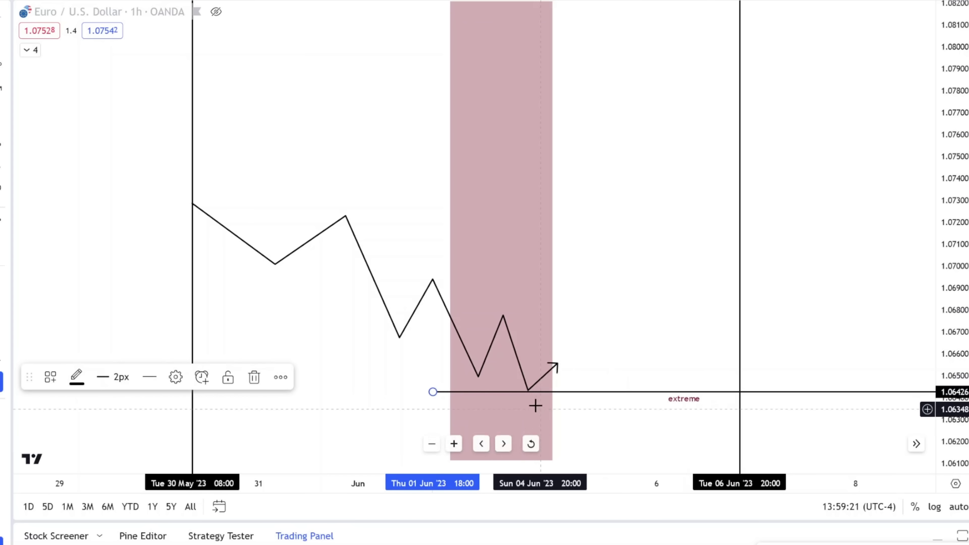
- Raise the arrow end of the zigzag path to about 1.0660 at 5 June
{"action": "left_click", "coordinate": [556, 366]}
{"action": "mouse_move", "coordinate": [557, 364]}
{"action": "left_mouse_down"}
{"action": "mouse_move", "coordinate": [560, 378]}
{"action": "mouse_move", "coordinate": [556, 364]}
{"action": "mouse_move", "coordinate": [570, 343]}
{"action": "mouse_move", "coordinate": [558, 354]}
{"action": "left_mouse_up"}
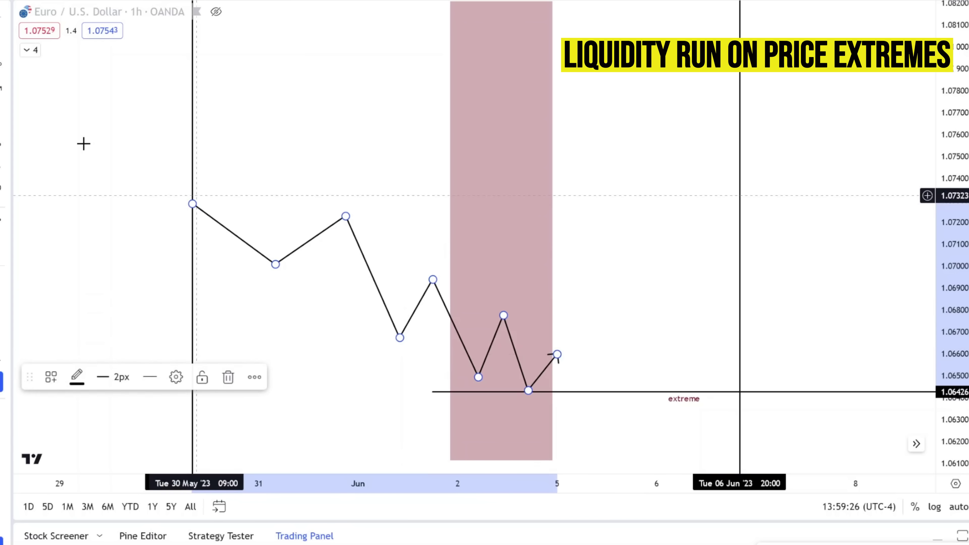
{"action": "left_click", "coordinate": [652, 342]}
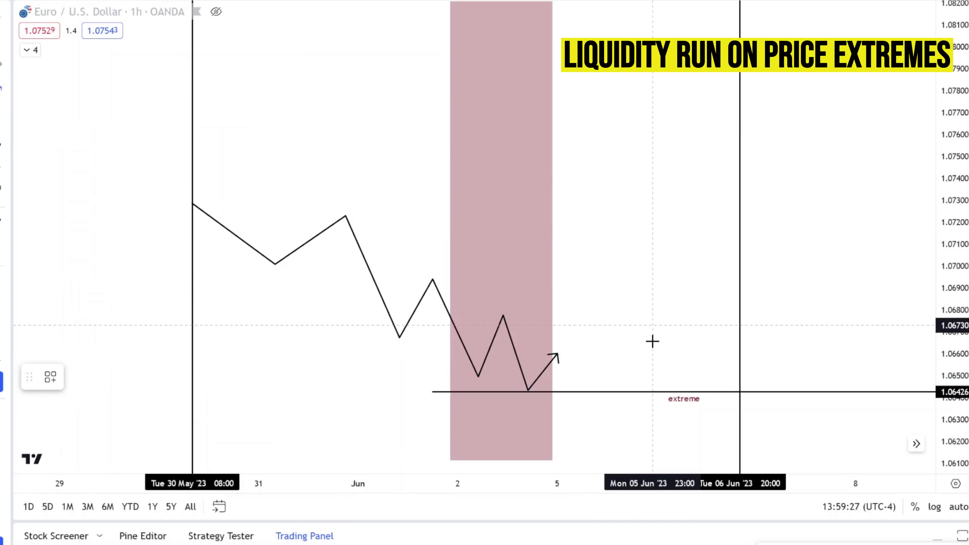
- Draw an arrow path from the zigzag's end down through the extreme line to about 1.0630, rebounding to about 1.0647 on 5 June
{"action": "left_click", "coordinate": [557, 355]}
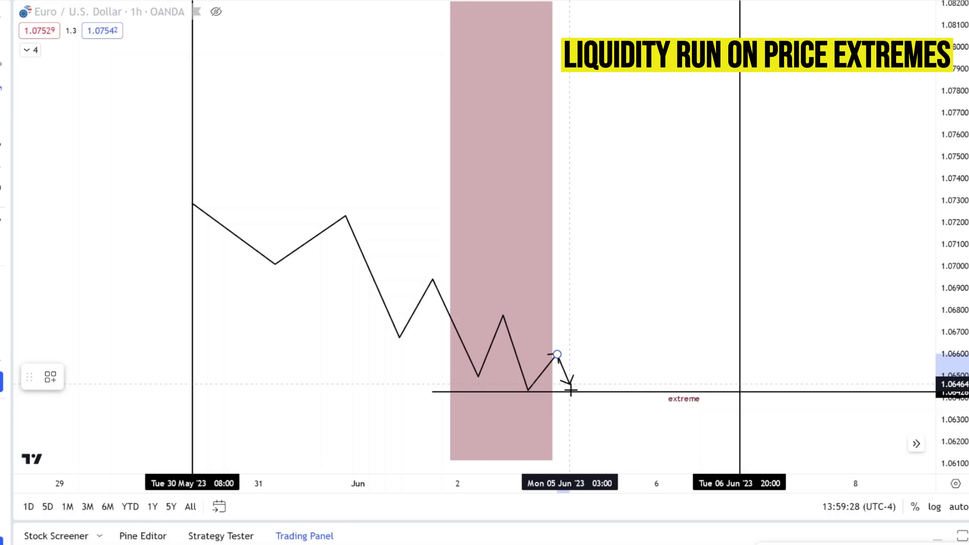
{"action": "left_click", "coordinate": [577, 419]}
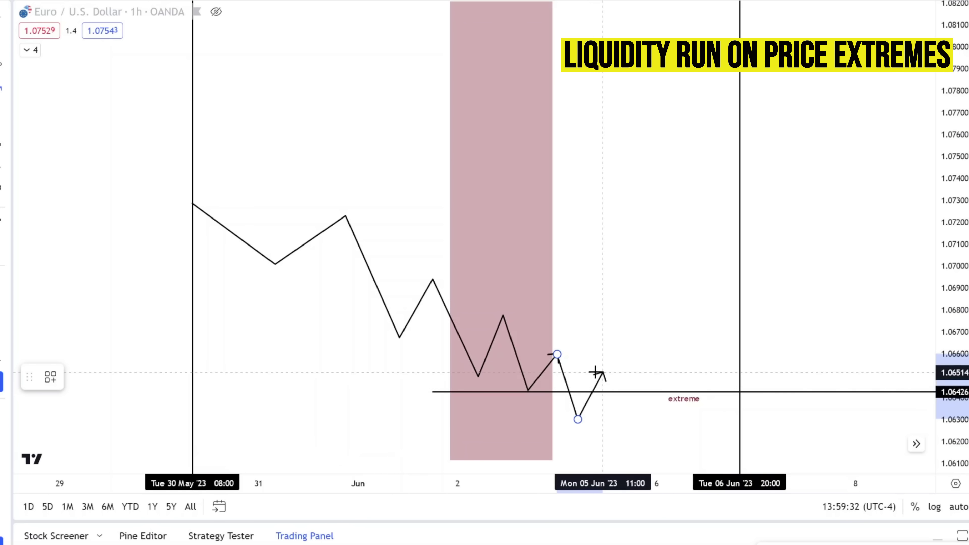
{"action": "double_click", "coordinate": [603, 383]}
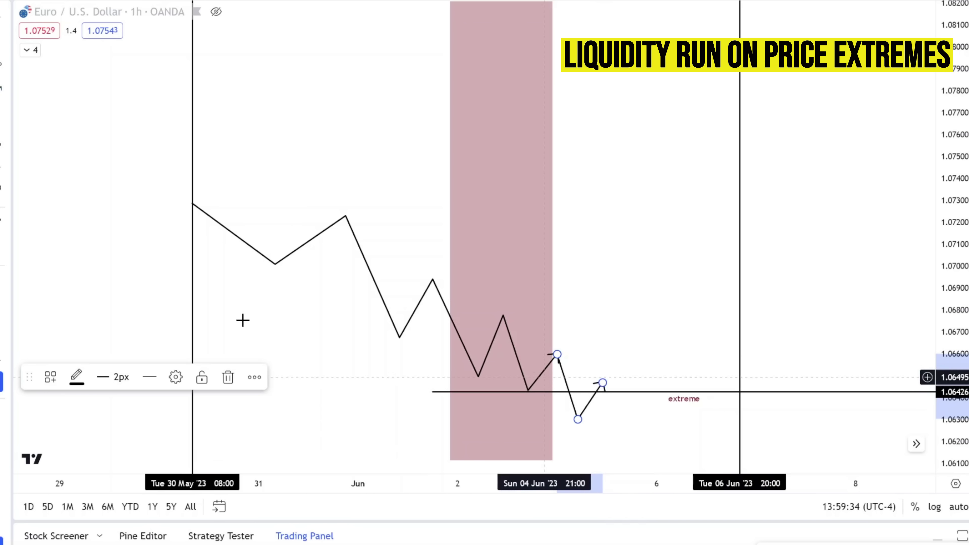
- Draw a Fib retracement over the drop through the extreme line, from about 1.0660 on 4 June 20:00 to 1.0631 on 6 June 06:00
{"action": "left_click", "coordinate": [469, 284]}
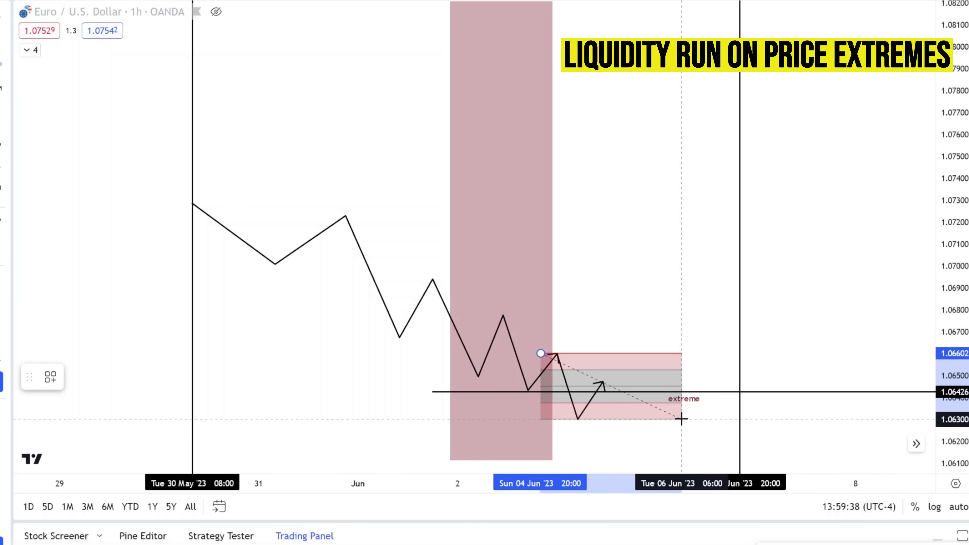
{"action": "left_click", "coordinate": [681, 419]}
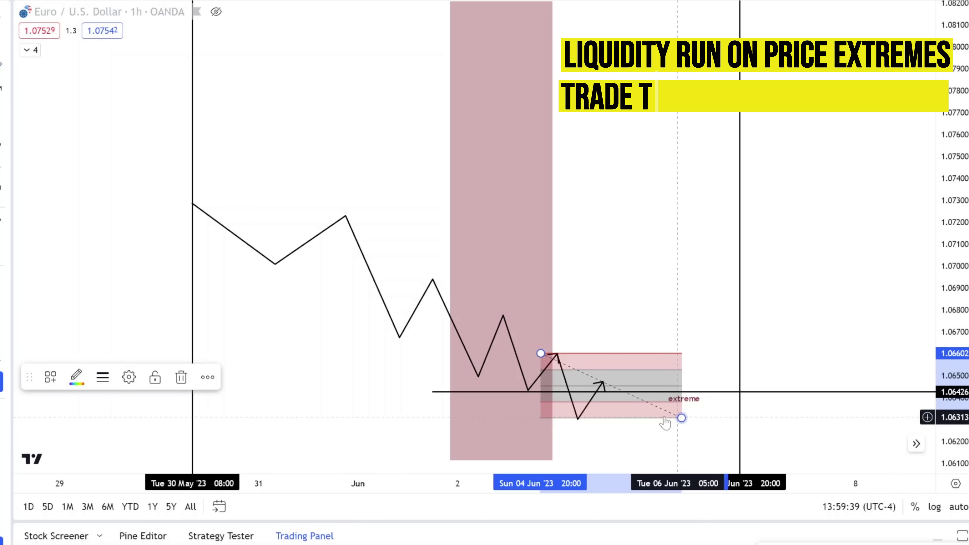
- Extend the end of the rebound arrow path up through the retracement range to about 1.0727 on 6 June
{"action": "double_click", "coordinate": [603, 383]}
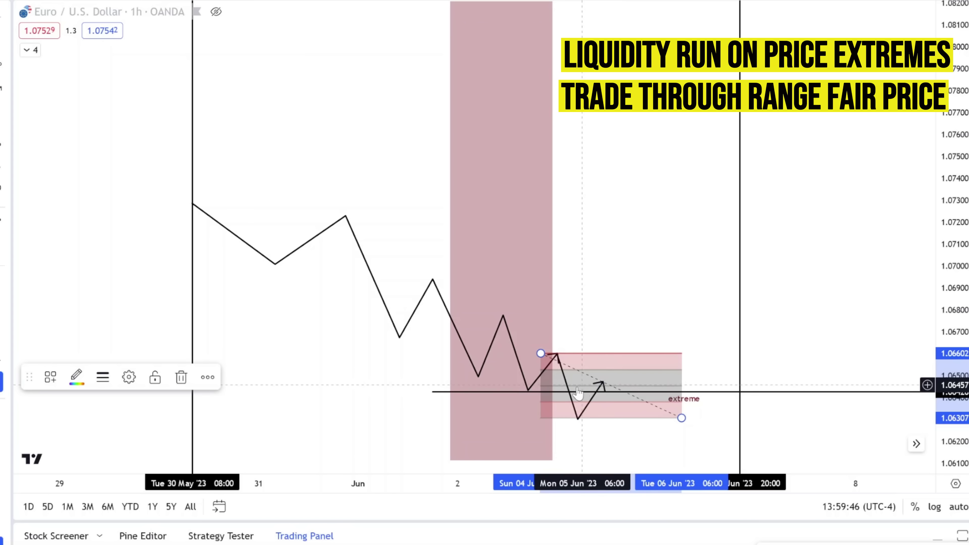
{"action": "left_click", "coordinate": [602, 383]}
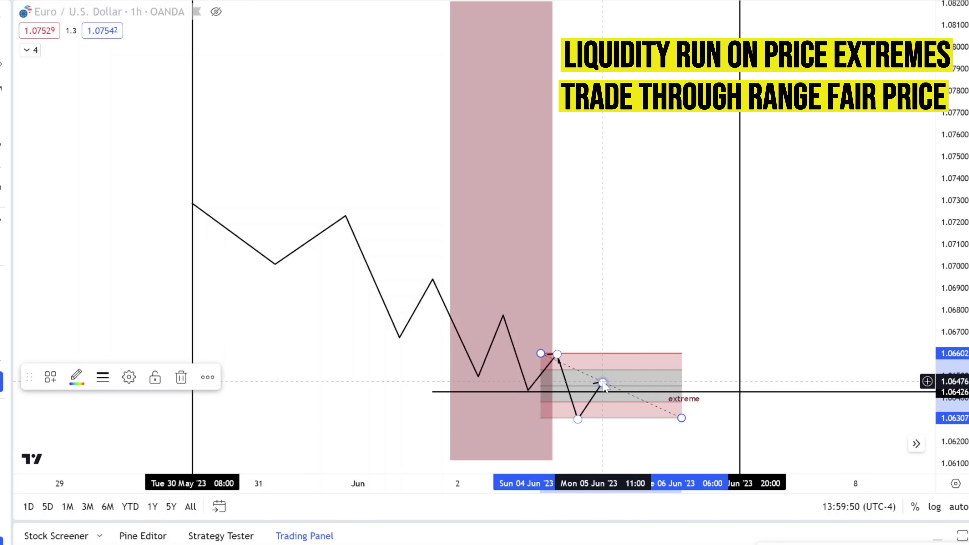
{"action": "left_click", "coordinate": [602, 383]}
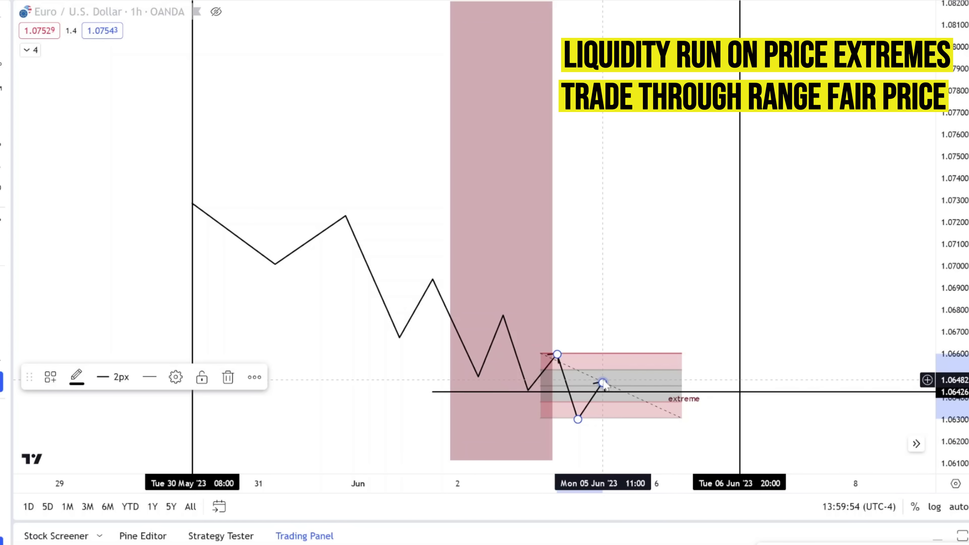
{"action": "left_click_drag", "start_coordinate": [602, 382], "coordinate": [615, 351]}
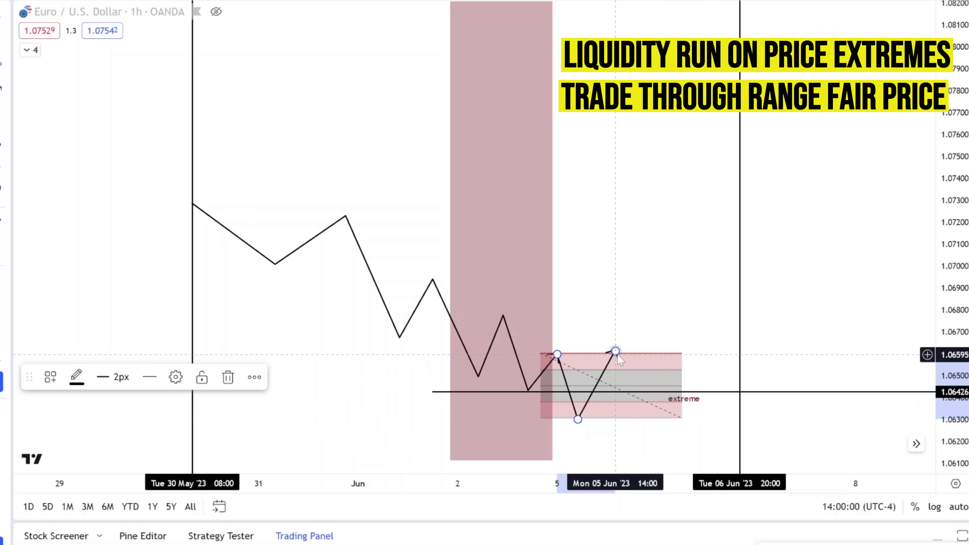
{"action": "left_click_drag", "start_coordinate": [615, 351], "coordinate": [685, 205]}
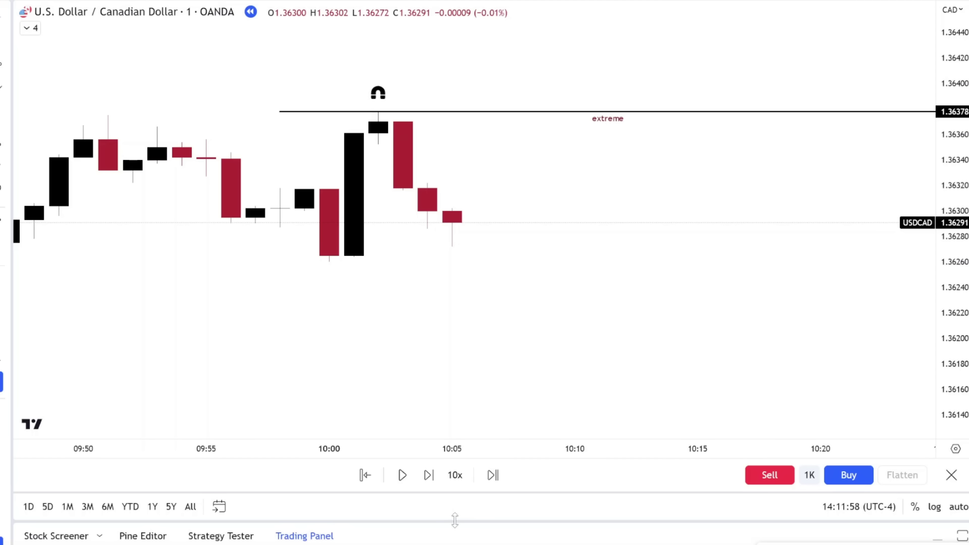
- Advance the USD/CAD one-minute bar replay candle by candle to the 10:21 candle
{"action": "left_click", "coordinate": [432, 484]}
{"action": "left_click", "coordinate": [433, 483]}
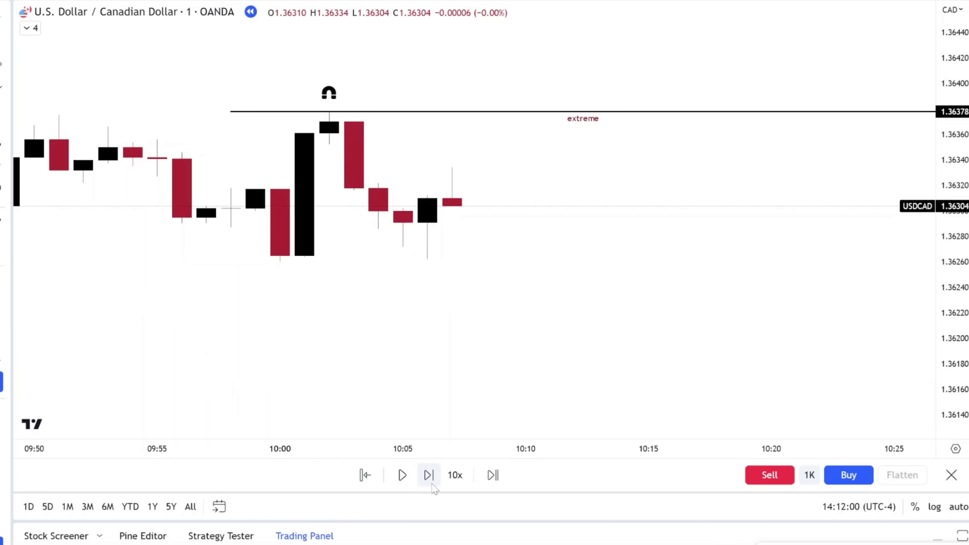
{"action": "left_click", "coordinate": [432, 484]}
{"action": "left_click", "coordinate": [432, 484]}
{"action": "left_click", "coordinate": [432, 484]}
{"action": "left_click", "coordinate": [432, 484]}
{"action": "left_click", "coordinate": [433, 484]}
{"action": "left_click", "coordinate": [432, 484]}
{"action": "left_click", "coordinate": [433, 483]}
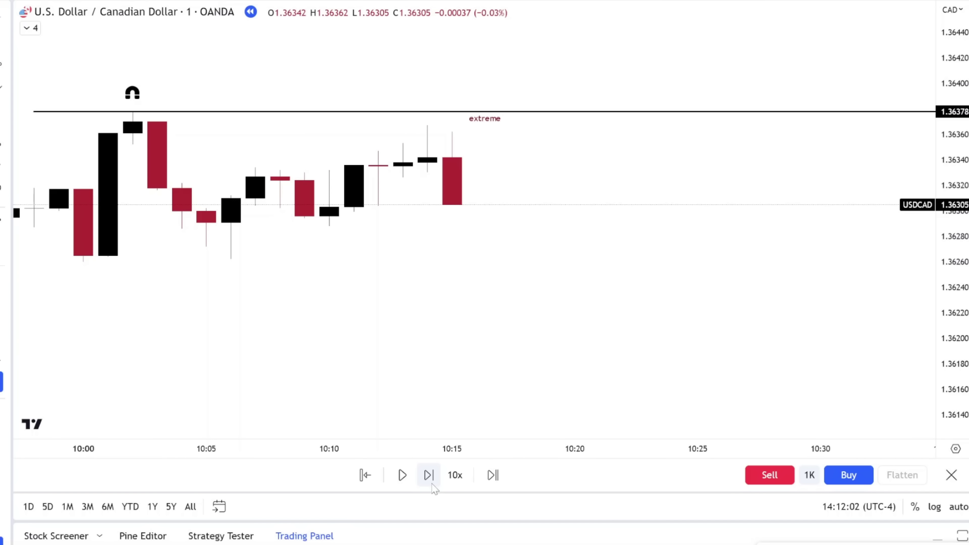
{"action": "left_click", "coordinate": [432, 483]}
{"action": "left_click", "coordinate": [432, 484]}
{"action": "left_click", "coordinate": [432, 484]}
{"action": "left_click", "coordinate": [432, 483]}
{"action": "left_click", "coordinate": [433, 484]}
{"action": "left_click", "coordinate": [431, 483]}
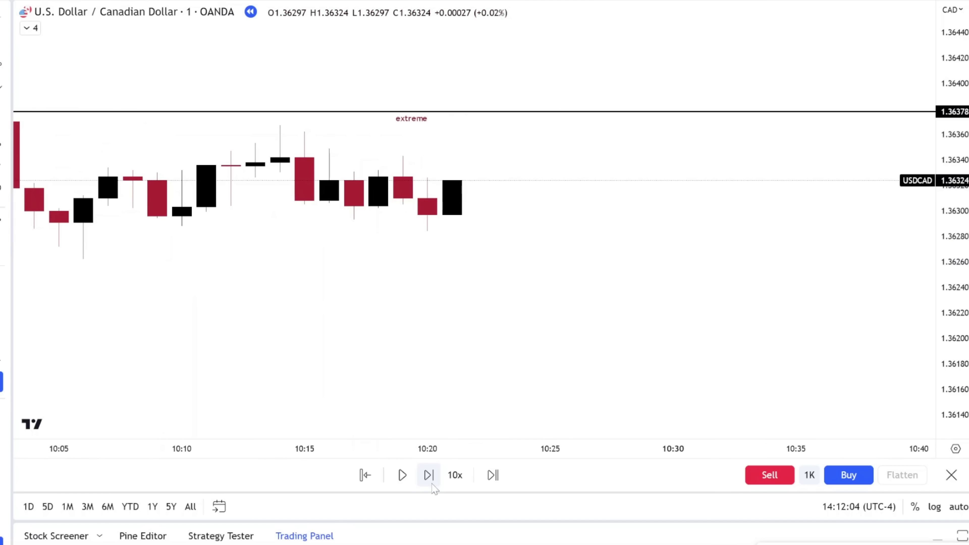
- Advance the bar replay to the 10:31 candle above the extreme line
{"action": "scroll", "coordinate": [534, 416], "scroll_direction": "down", "scroll_amount": 5}
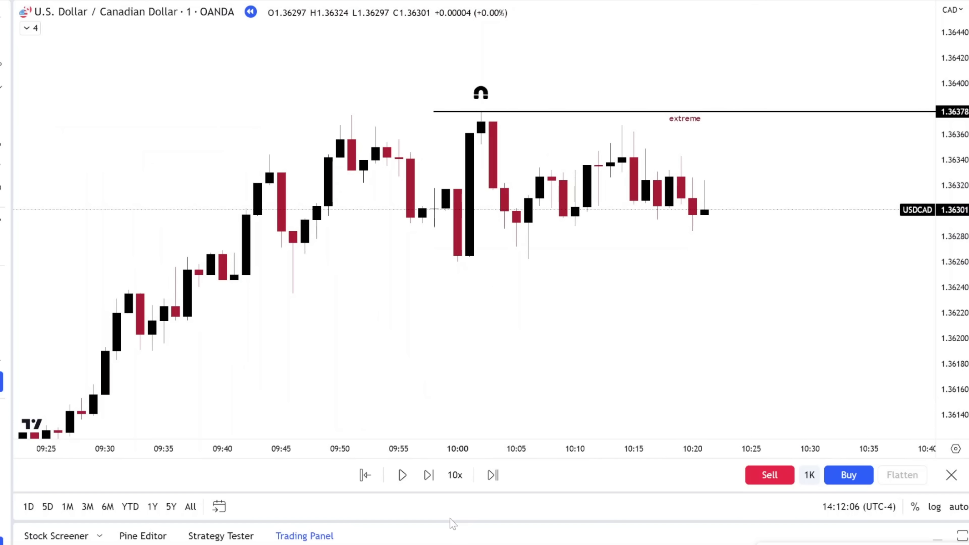
{"action": "left_click_drag", "start_coordinate": [748, 316], "coordinate": [627, 327]}
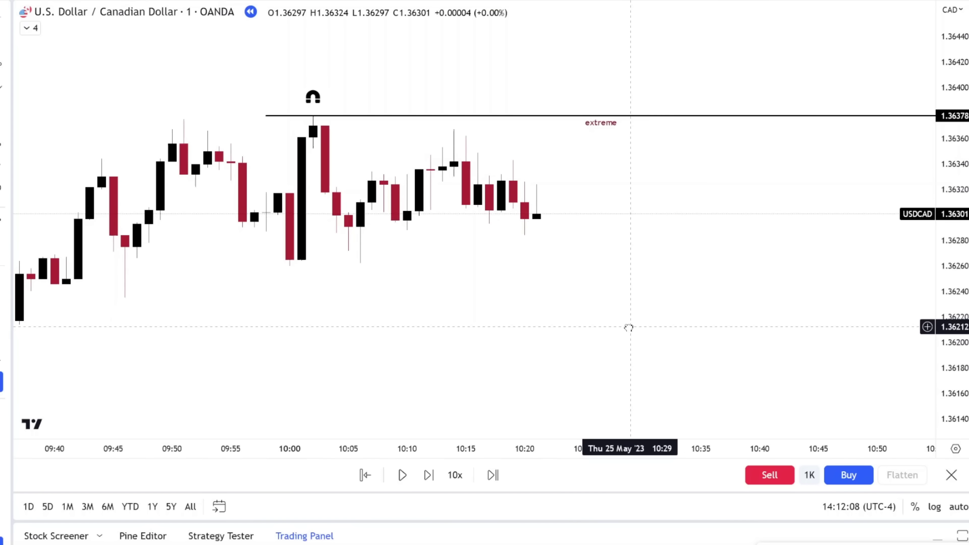
{"action": "left_click", "coordinate": [422, 479]}
{"action": "left_click", "coordinate": [428, 475]}
{"action": "left_click", "coordinate": [428, 475]}
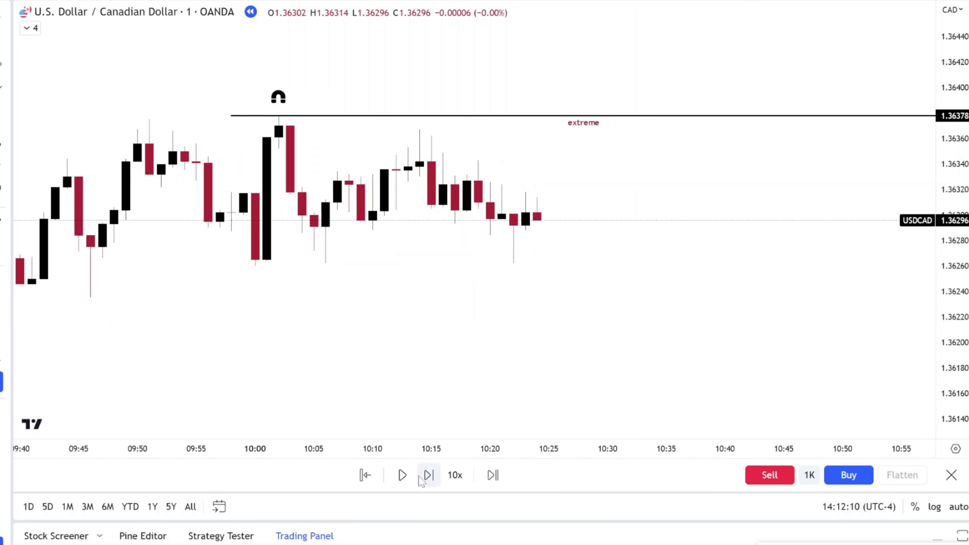
{"action": "left_click", "coordinate": [428, 475]}
{"action": "left_click", "coordinate": [429, 475]}
{"action": "left_click", "coordinate": [428, 475]}
{"action": "left_click", "coordinate": [428, 475]}
{"action": "left_click", "coordinate": [429, 475]}
{"action": "left_click", "coordinate": [428, 475]}
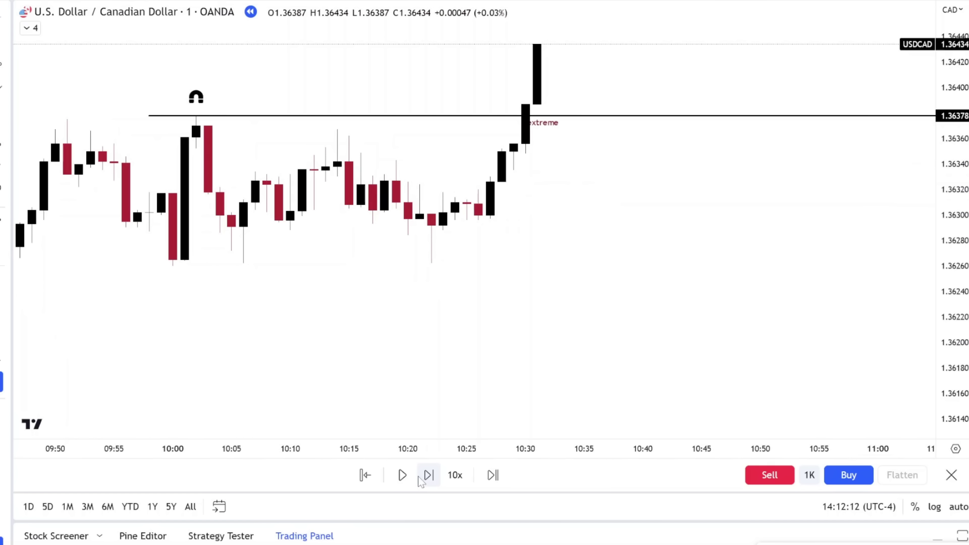
- Advance the bar replay to the 10:33 candle back at the extreme line
{"action": "left_click", "coordinate": [421, 479]}
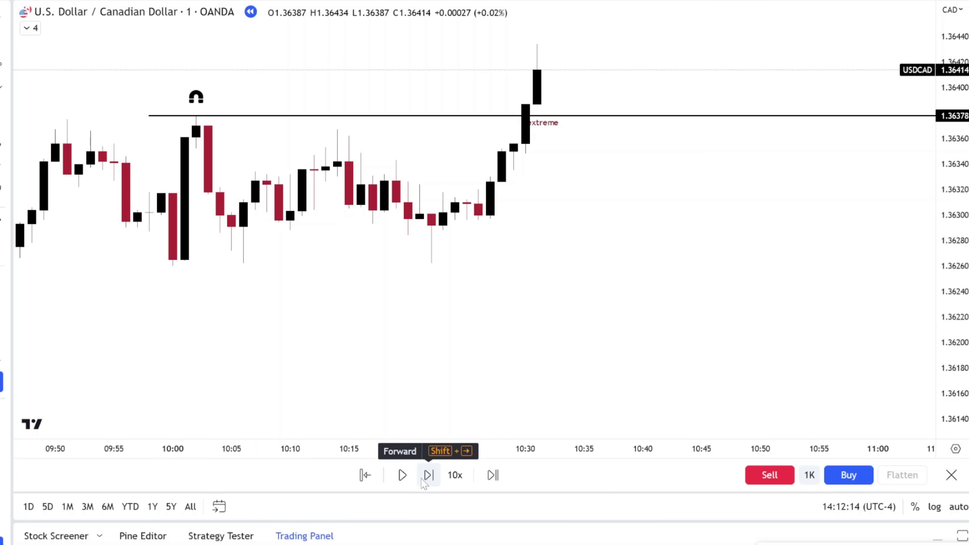
{"action": "left_click", "coordinate": [422, 480]}
{"action": "left_click", "coordinate": [422, 479]}
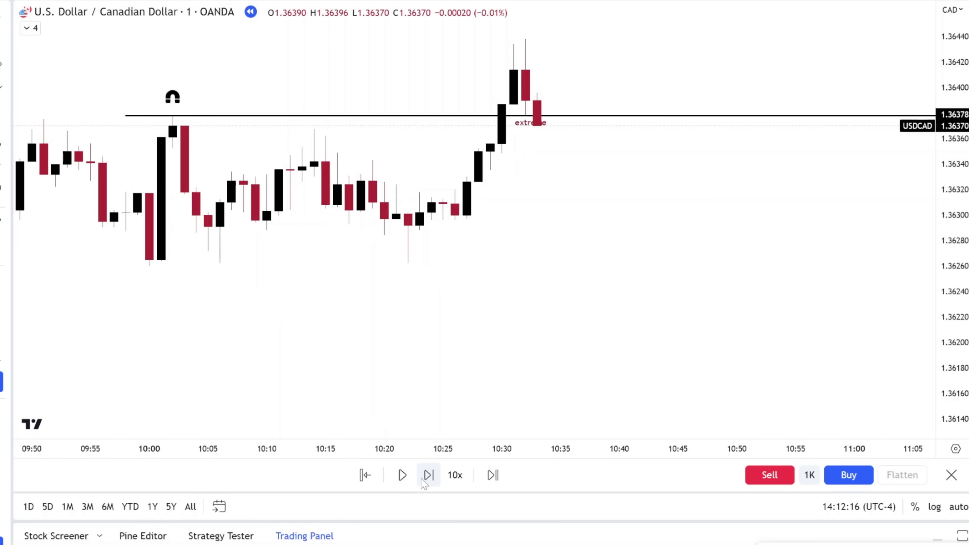
{"action": "left_click", "coordinate": [423, 480]}
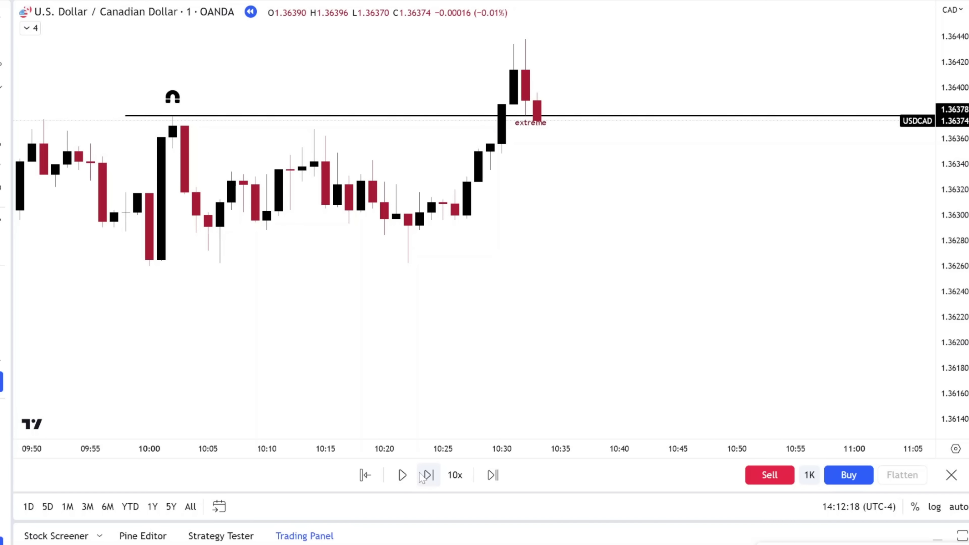
- Draw a Fib retracement from the 1.36263 low at 10:20 up to the 1.36439 high, extending to 10:50
{"action": "left_click", "coordinate": [383, 263]}
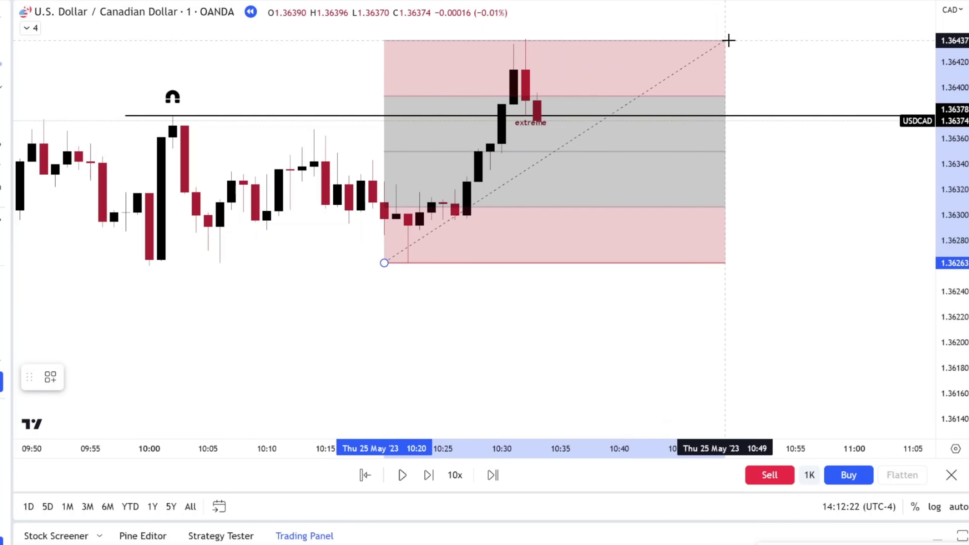
{"action": "left_click", "coordinate": [731, 37]}
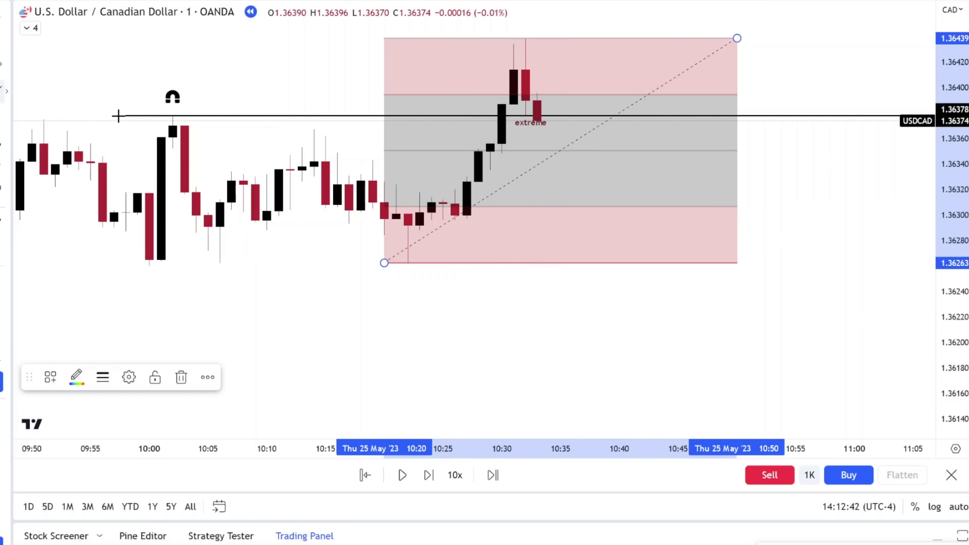
- Circle the retracement's midline freehand near 10:35 and mark short dashes at its midline, low and high
{"action": "mouse_move", "coordinate": [558, 140]}
{"action": "left_mouse_down"}
{"action": "mouse_move", "coordinate": [554, 156]}
{"action": "mouse_move", "coordinate": [549, 146]}
{"action": "left_mouse_up"}
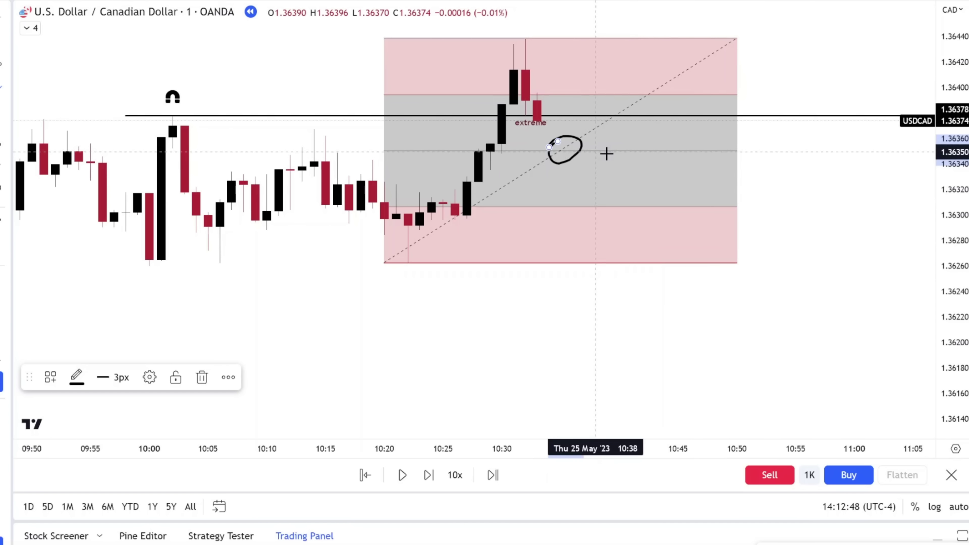
{"action": "left_click_drag", "start_coordinate": [605, 150], "coordinate": [608, 149]}
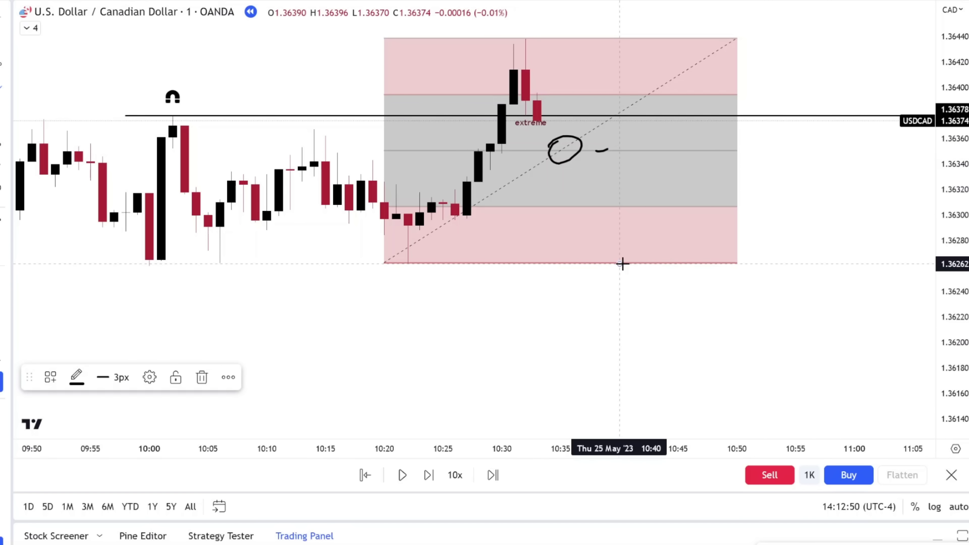
{"action": "left_click", "coordinate": [584, 39]}
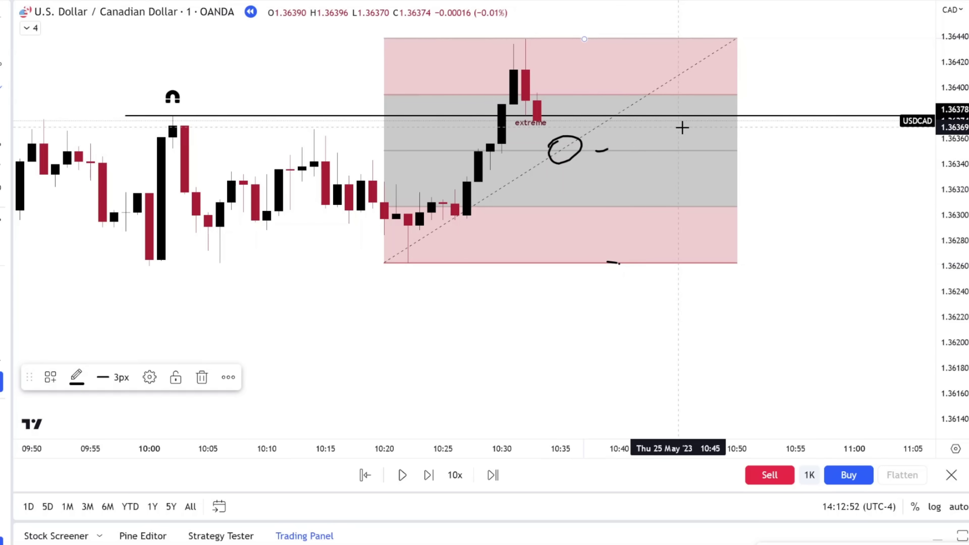
- Make short freehand dashes below the retracement range at about 1.3618 near 10:49
{"action": "scroll", "coordinate": [601, 337], "scroll_direction": "down", "scroll_amount": 1}
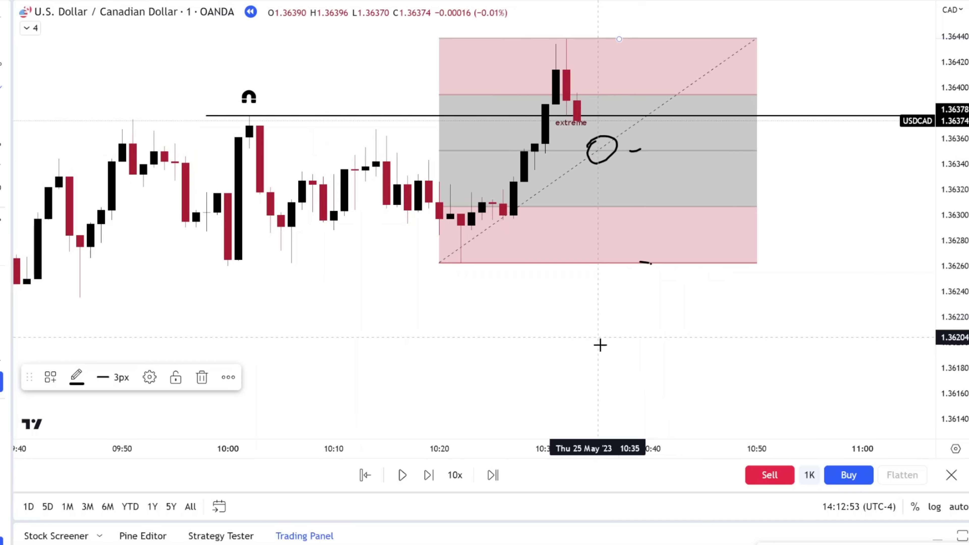
{"action": "left_click", "coordinate": [667, 3]}
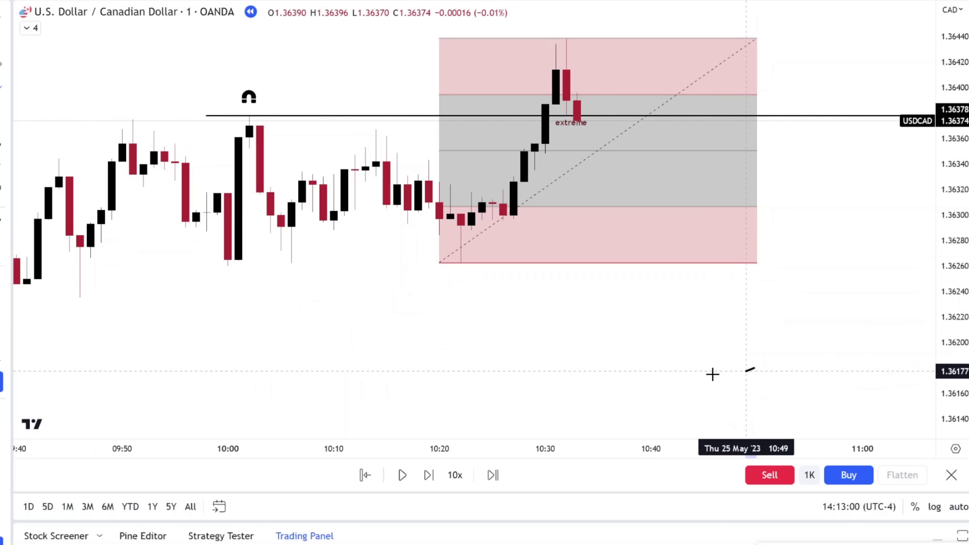
{"action": "left_click_drag", "start_coordinate": [712, 374], "coordinate": [693, 375]}
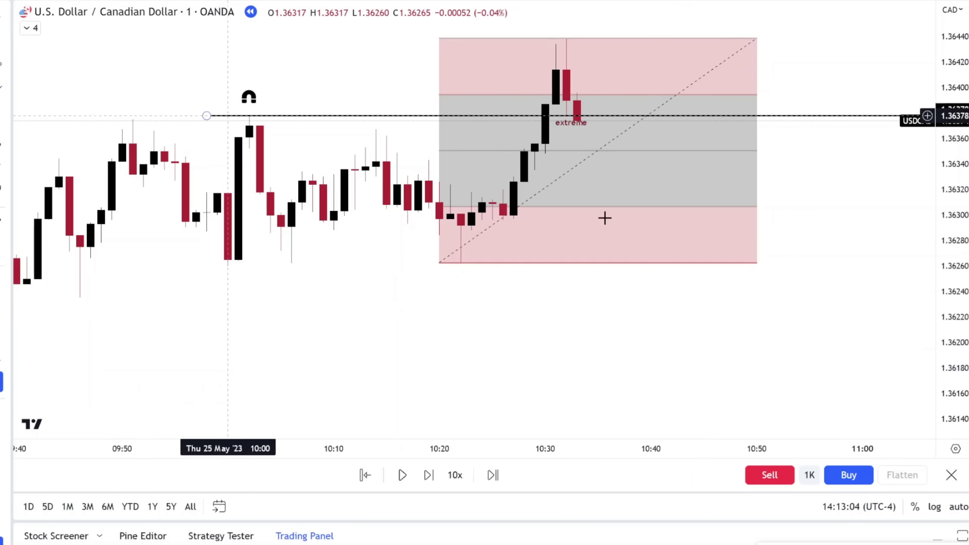
- Advance the bar replay to the 10:38 candle that trades down through the range's midline
{"action": "left_click_drag", "start_coordinate": [874, 327], "coordinate": [788, 331]}
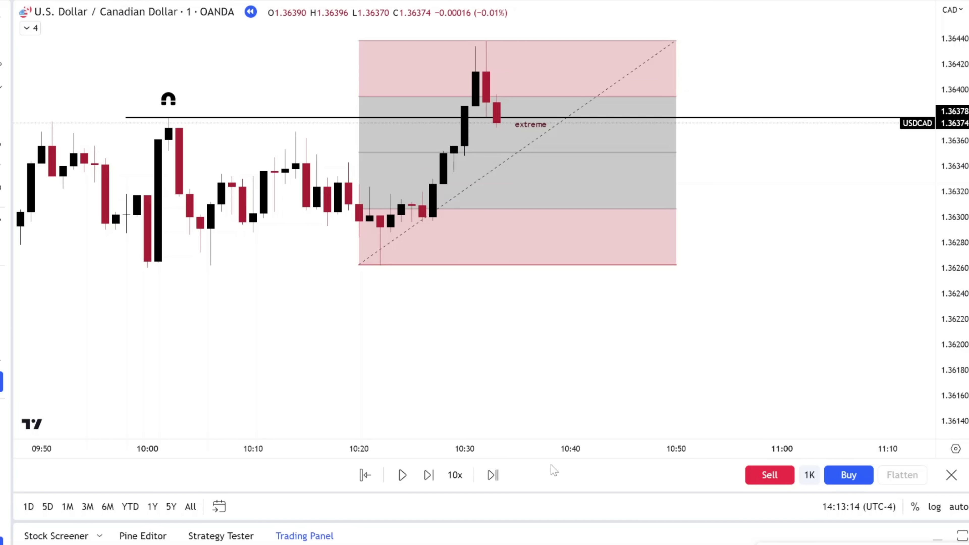
{"action": "left_click", "coordinate": [434, 477]}
{"action": "left_click", "coordinate": [434, 477]}
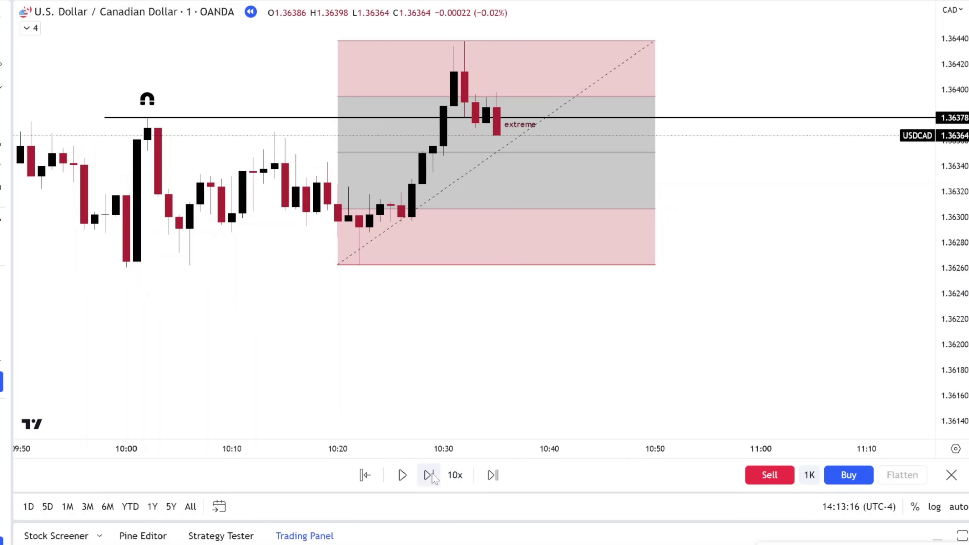
{"action": "left_click", "coordinate": [434, 477]}
{"action": "left_click", "coordinate": [433, 477]}
{"action": "left_click", "coordinate": [434, 477]}
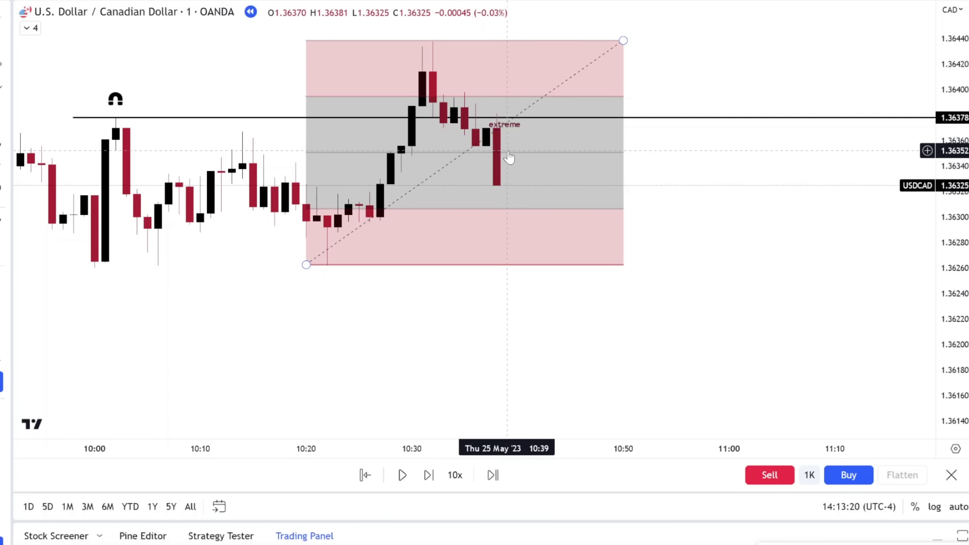
- Continue the bar replay candle by candle past 10:42, below the retracement's low
{"action": "left_click", "coordinate": [430, 481]}
{"action": "left_click", "coordinate": [430, 480]}
{"action": "left_click", "coordinate": [430, 480]}
{"action": "left_click", "coordinate": [430, 481]}
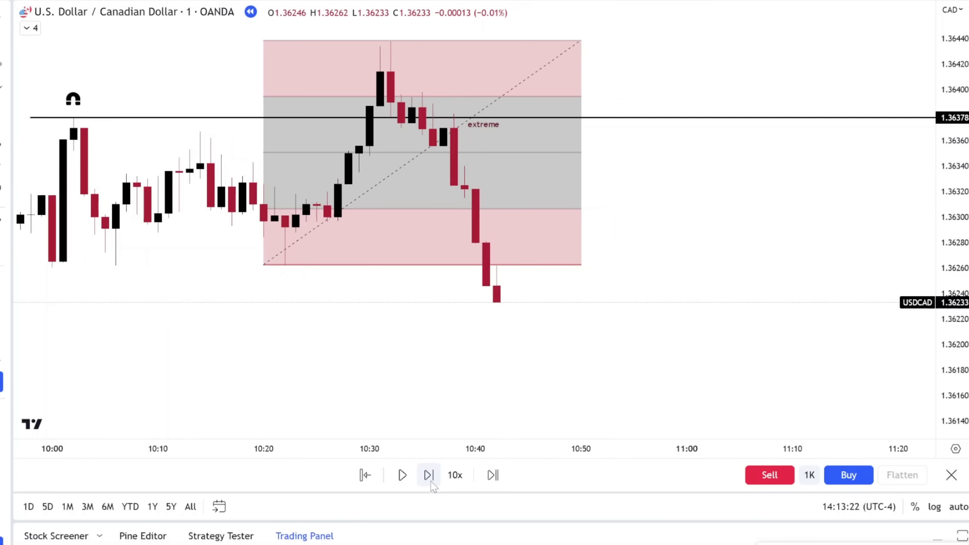
{"action": "left_click", "coordinate": [429, 475]}
{"action": "left_click", "coordinate": [429, 475]}
{"action": "left_click", "coordinate": [429, 475]}
{"action": "left_click", "coordinate": [429, 475]}
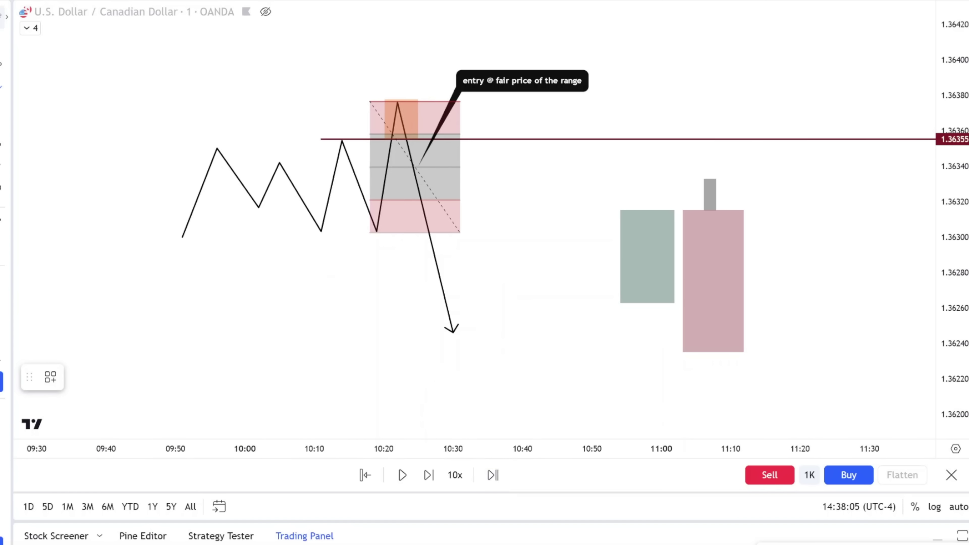
- Move the retracement range on the sketch over the first zigzag swing, spanning 09:53 to 10:06 and 1.36381 to 1.36307
{"action": "left_click", "coordinate": [438, 172]}
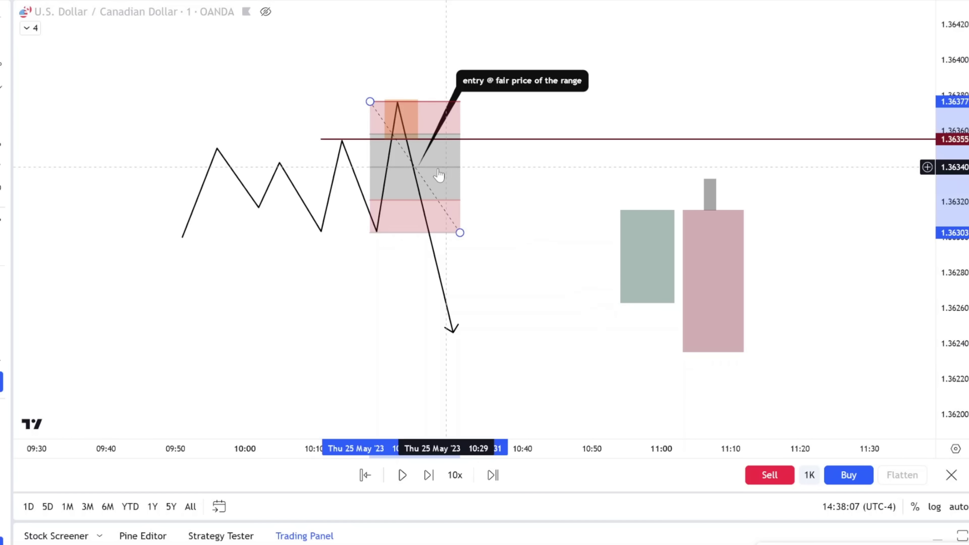
{"action": "left_click_drag", "start_coordinate": [439, 175], "coordinate": [266, 166]}
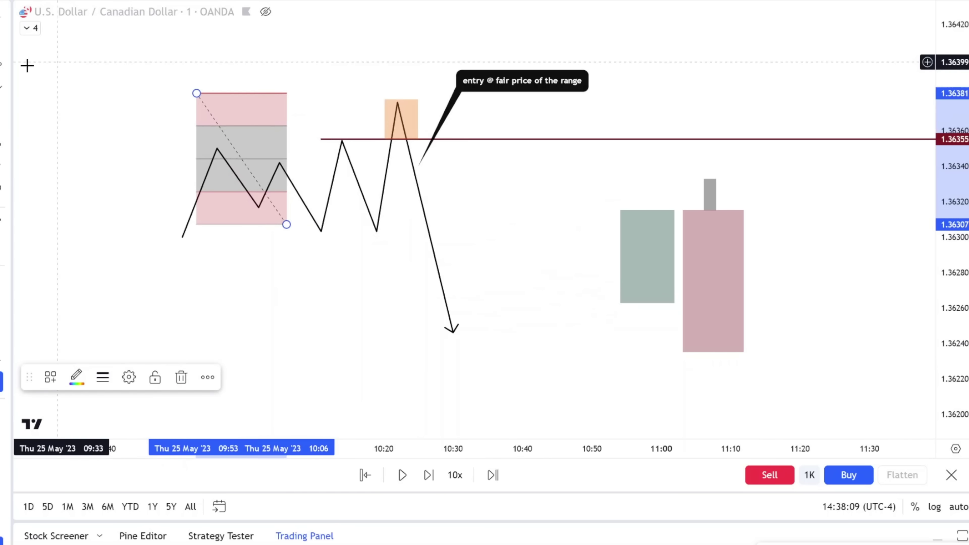
{"action": "left_click", "coordinate": [96, 94]}
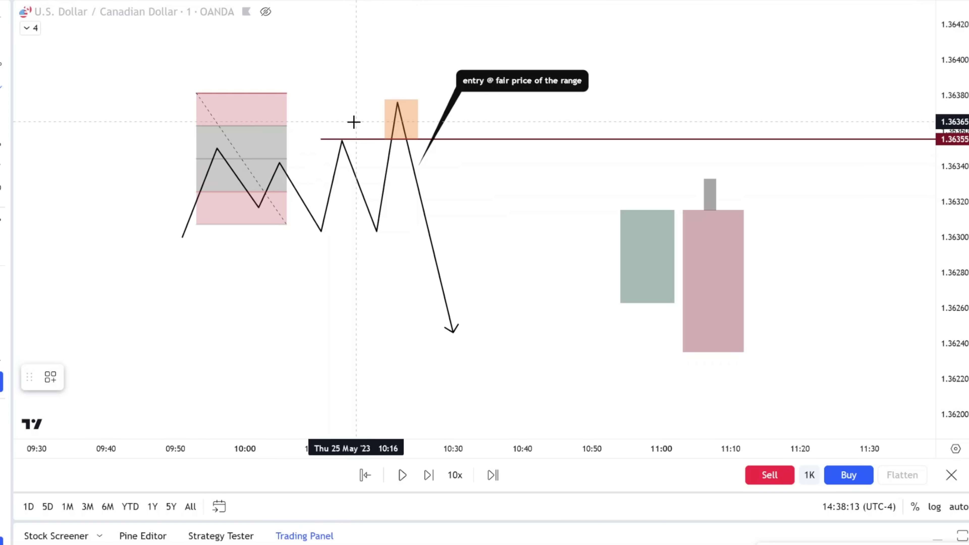
- Brush a dollar sign above the sketch's peak at about 10:14 and a loop around the two sample candles
{"action": "mouse_move", "coordinate": [345, 113]}
{"action": "left_mouse_down"}
{"action": "mouse_move", "coordinate": [335, 134]}
{"action": "mouse_move", "coordinate": [342, 104]}
{"action": "left_mouse_up"}
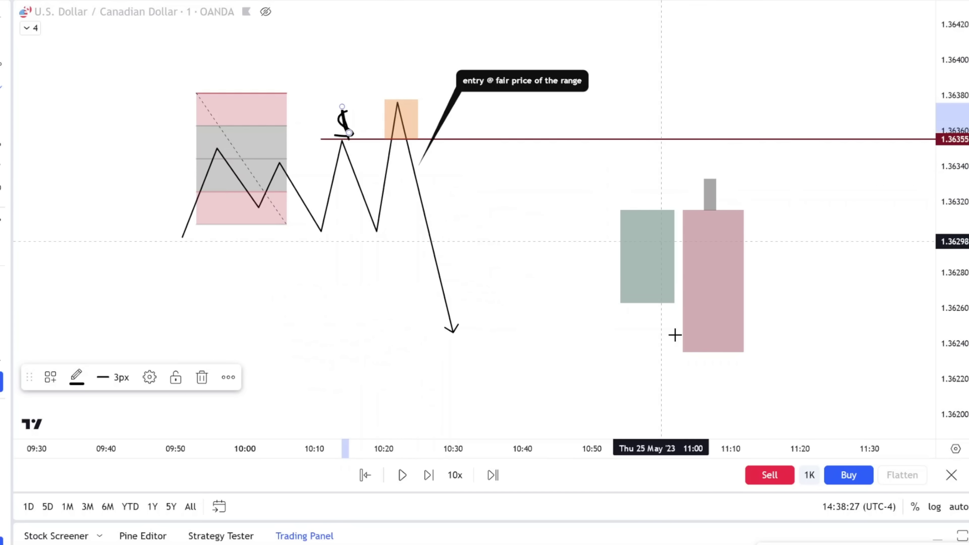
{"action": "mouse_move", "coordinate": [769, 174]}
{"action": "left_mouse_down"}
{"action": "mouse_move", "coordinate": [640, 330]}
{"action": "mouse_move", "coordinate": [752, 209]}
{"action": "left_mouse_up"}
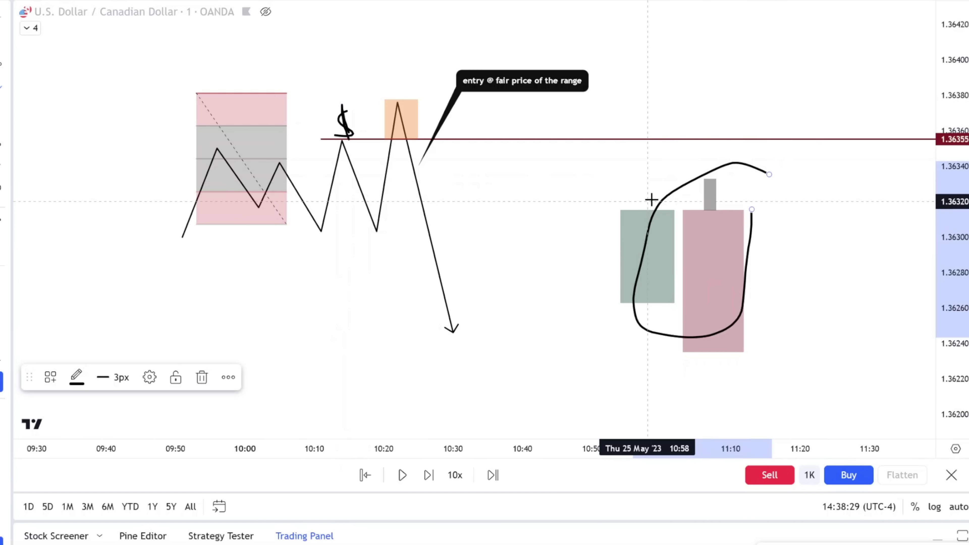
- Delete the loop around the two sample candles and brush an arrow from them toward the zigzag sketch
{"action": "key", "text": "Delete"}
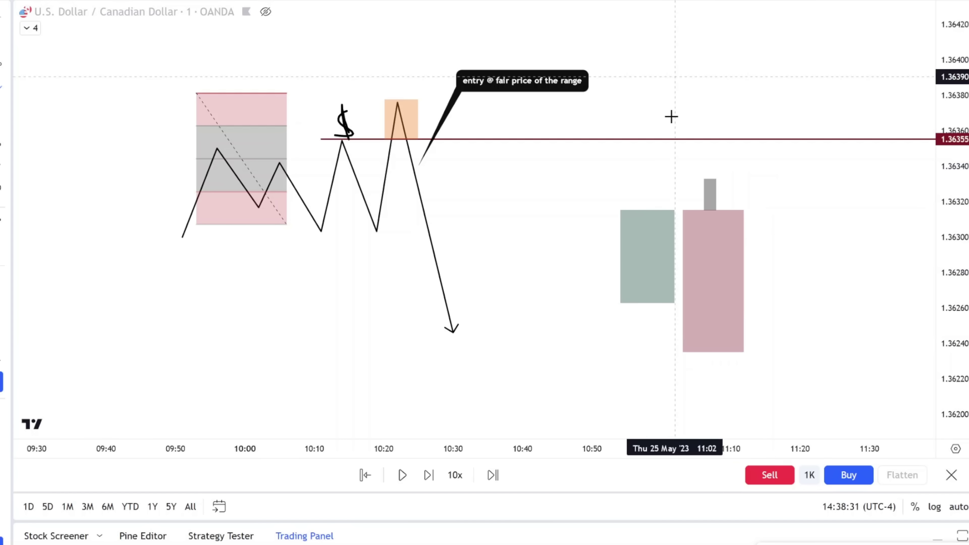
{"action": "left_click_drag", "start_coordinate": [610, 210], "coordinate": [522, 230]}
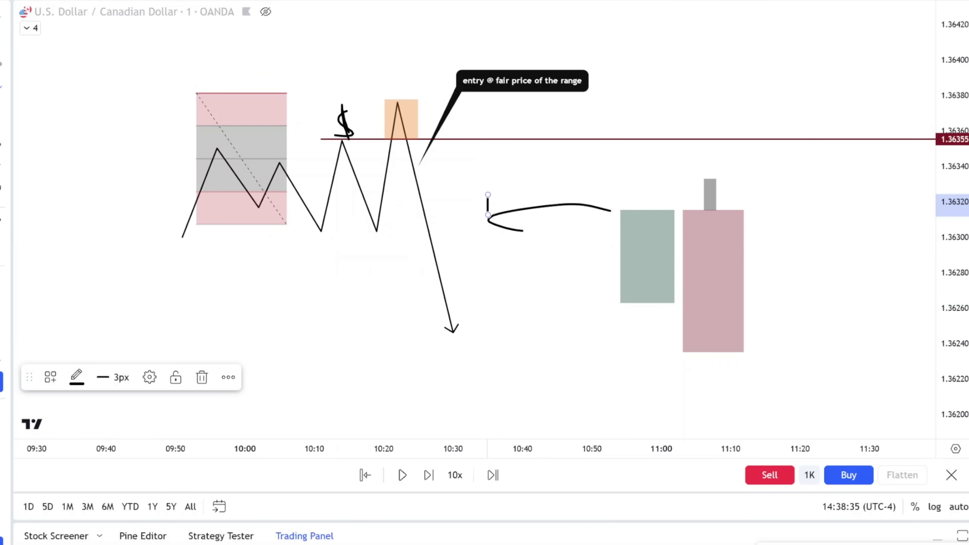
{"action": "left_click", "coordinate": [487, 204]}
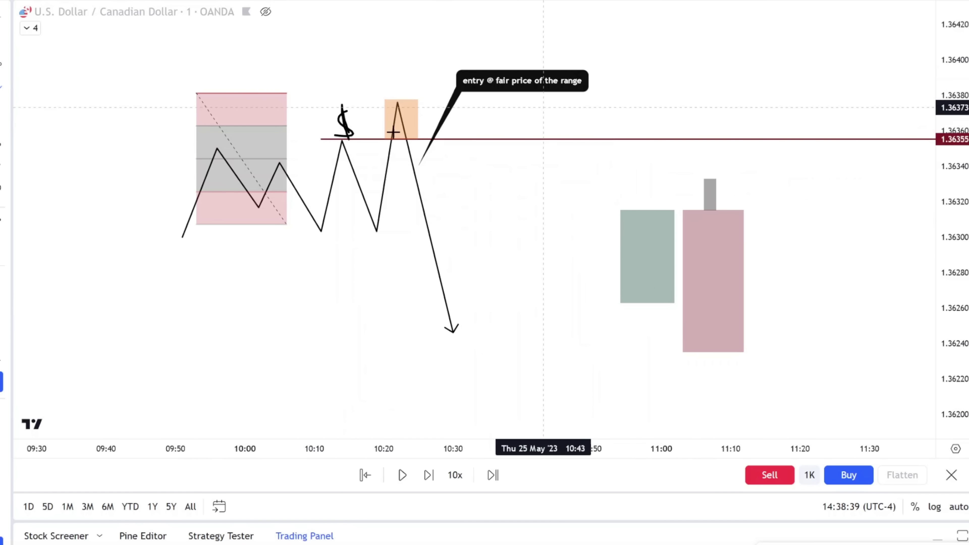
- Brush an arch, a loop and an arrow around the sketch's orange-boxed peak
{"action": "mouse_move", "coordinate": [390, 138]}
{"action": "left_mouse_down"}
{"action": "mouse_move", "coordinate": [415, 69]}
{"action": "mouse_move", "coordinate": [467, 37]}
{"action": "left_mouse_up"}
{"action": "key", "text": "ctrl+z"}
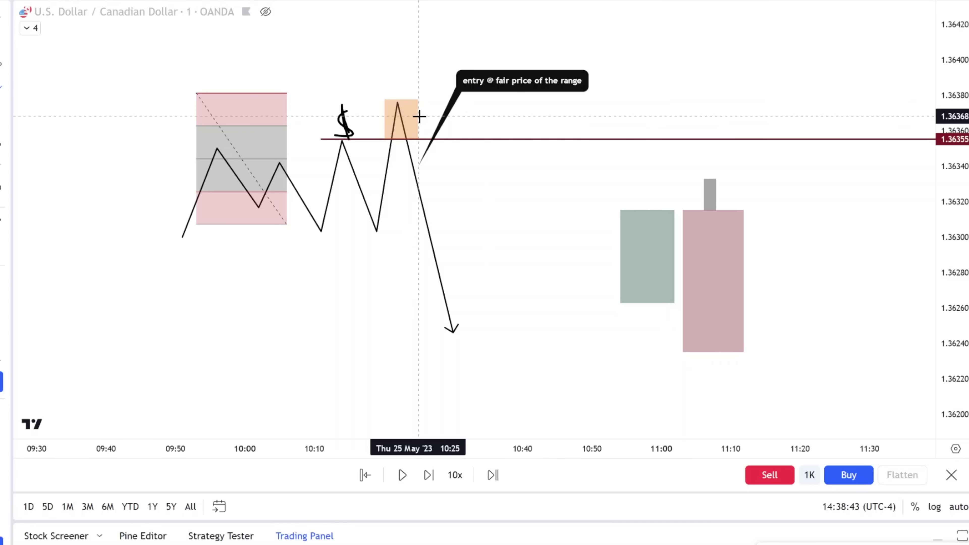
{"action": "mouse_move", "coordinate": [391, 137]}
{"action": "left_mouse_down"}
{"action": "mouse_move", "coordinate": [405, 108]}
{"action": "mouse_move", "coordinate": [418, 165]}
{"action": "left_mouse_up"}
{"action": "mouse_move", "coordinate": [410, 90]}
{"action": "left_mouse_down"}
{"action": "mouse_move", "coordinate": [427, 102]}
{"action": "mouse_move", "coordinate": [404, 155]}
{"action": "mouse_move", "coordinate": [364, 114]}
{"action": "mouse_move", "coordinate": [410, 91]}
{"action": "left_mouse_up"}
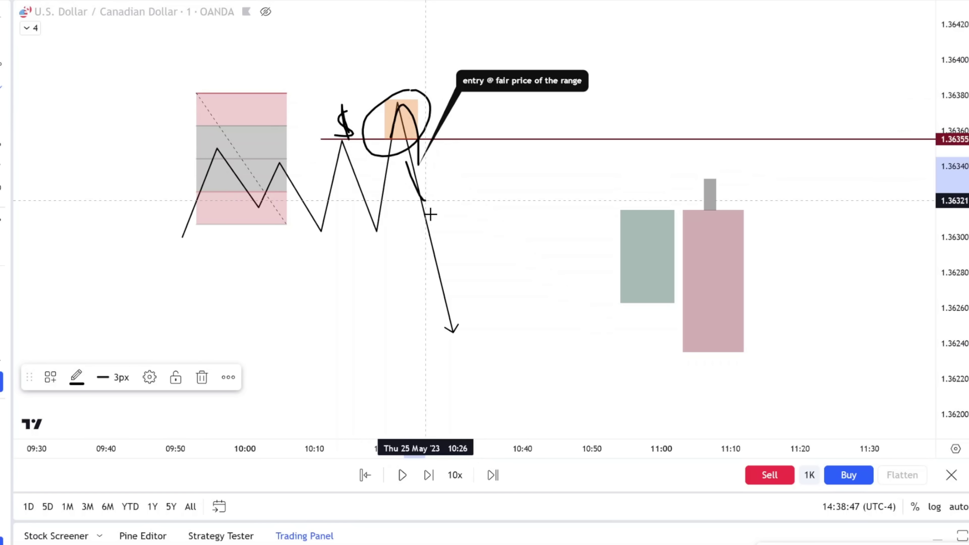
- Clear the brush marks at the orange-boxed peak and the dollar sign above the sketch's middle peak
{"action": "key", "text": "Escape"}
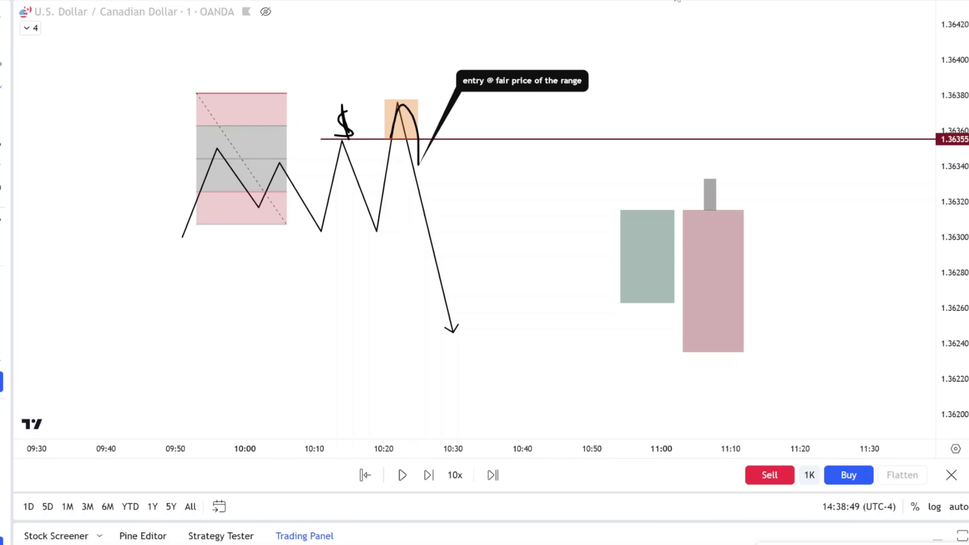
{"action": "key", "text": "ctrl+z"}
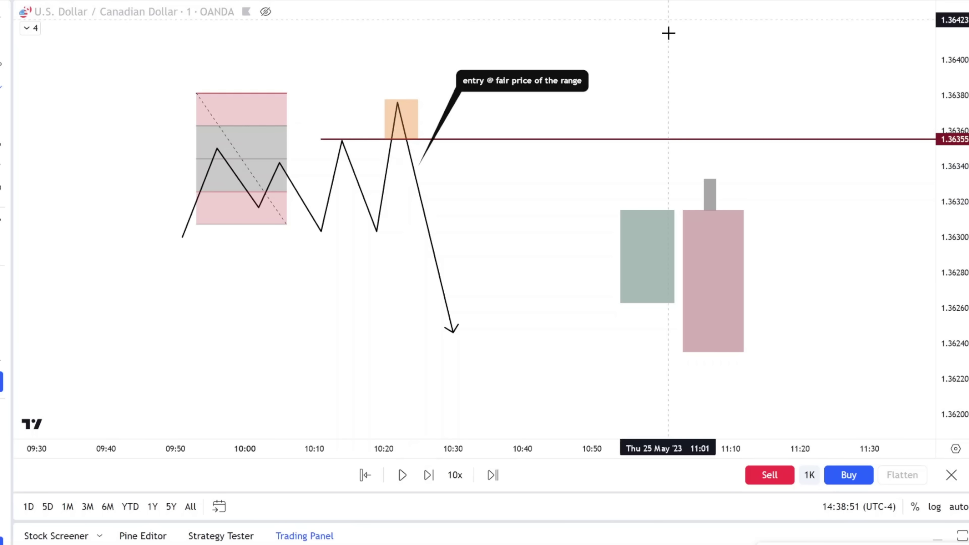
{"action": "key", "text": "ctrl+z"}
- Brush a loop around the orange-boxed peak, an arrow to the red sample candle's upper wick, and "1HR" beside the candle
{"action": "mouse_move", "coordinate": [421, 110]}
{"action": "left_mouse_down"}
{"action": "mouse_move", "coordinate": [419, 92]}
{"action": "mouse_move", "coordinate": [507, 105]}
{"action": "mouse_move", "coordinate": [659, 155]}
{"action": "mouse_move", "coordinate": [700, 178]}
{"action": "mouse_move", "coordinate": [710, 164]}
{"action": "mouse_move", "coordinate": [689, 180]}
{"action": "left_mouse_up"}
{"action": "mouse_move", "coordinate": [792, 271]}
{"action": "left_mouse_down"}
{"action": "mouse_move", "coordinate": [781, 227]}
{"action": "mouse_move", "coordinate": [763, 262]}
{"action": "mouse_move", "coordinate": [801, 271]}
{"action": "left_mouse_up"}
{"action": "mouse_move", "coordinate": [802, 220]}
{"action": "left_mouse_down"}
{"action": "mouse_move", "coordinate": [814, 253]}
{"action": "mouse_move", "coordinate": [819, 233]}
{"action": "mouse_move", "coordinate": [841, 257]}
{"action": "mouse_move", "coordinate": [850, 240]}
{"action": "left_mouse_up"}
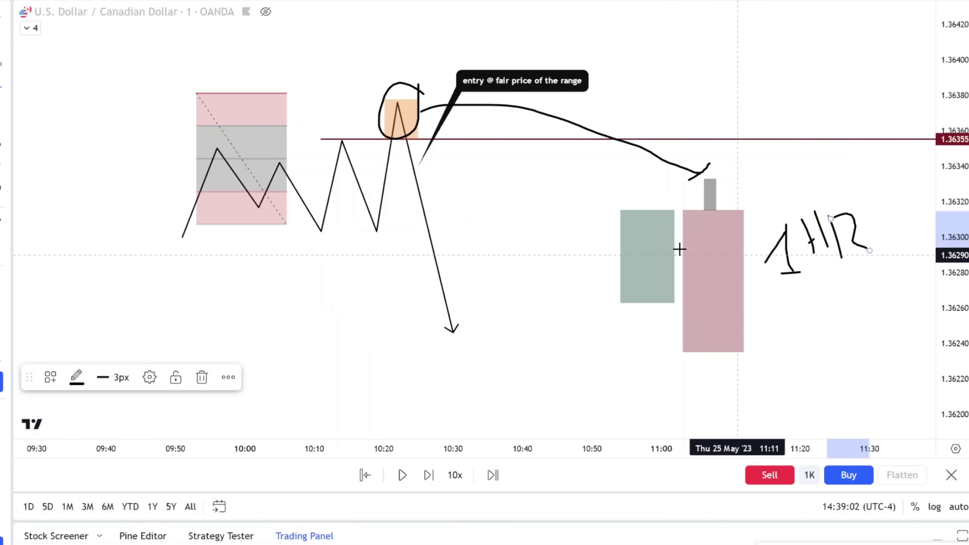
- Brush two loops around the sample candle's upper wick and another around the orange-boxed peak, and delete the last stroke
{"action": "mouse_move", "coordinate": [741, 173]}
{"action": "left_mouse_down"}
{"action": "mouse_move", "coordinate": [695, 169]}
{"action": "mouse_move", "coordinate": [742, 176]}
{"action": "left_mouse_up"}
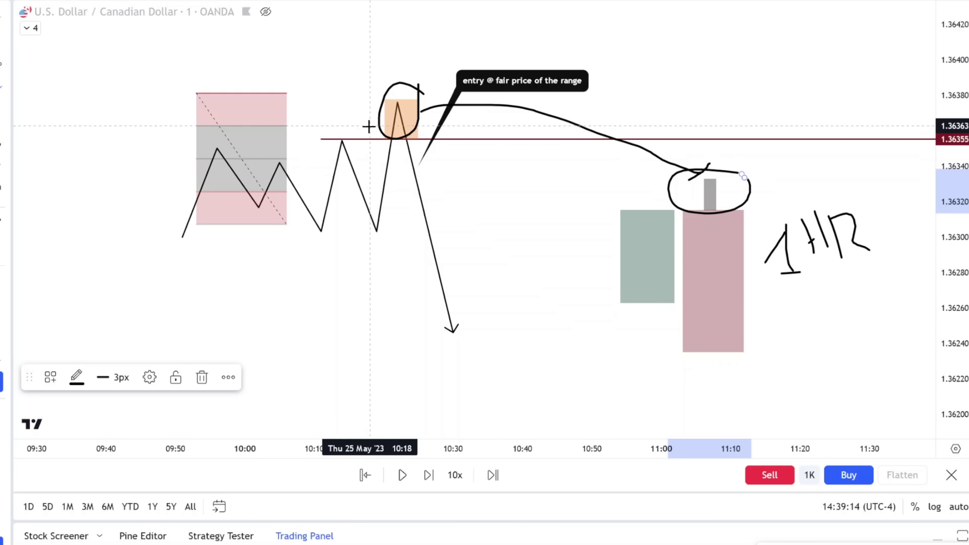
{"action": "mouse_move", "coordinate": [726, 184]}
{"action": "left_mouse_down"}
{"action": "mouse_move", "coordinate": [710, 163]}
{"action": "mouse_move", "coordinate": [735, 180]}
{"action": "left_mouse_up"}
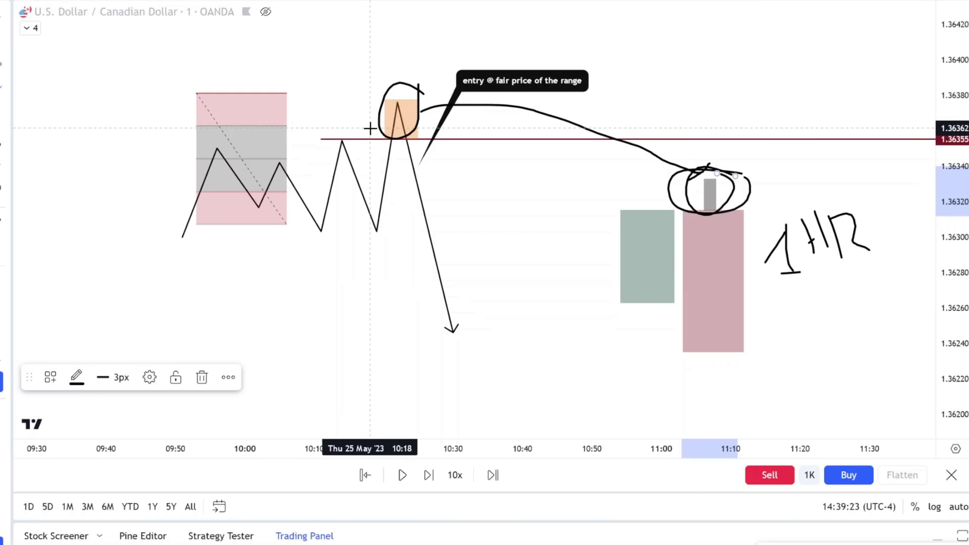
{"action": "left_click_drag", "start_coordinate": [372, 78], "coordinate": [428, 125]}
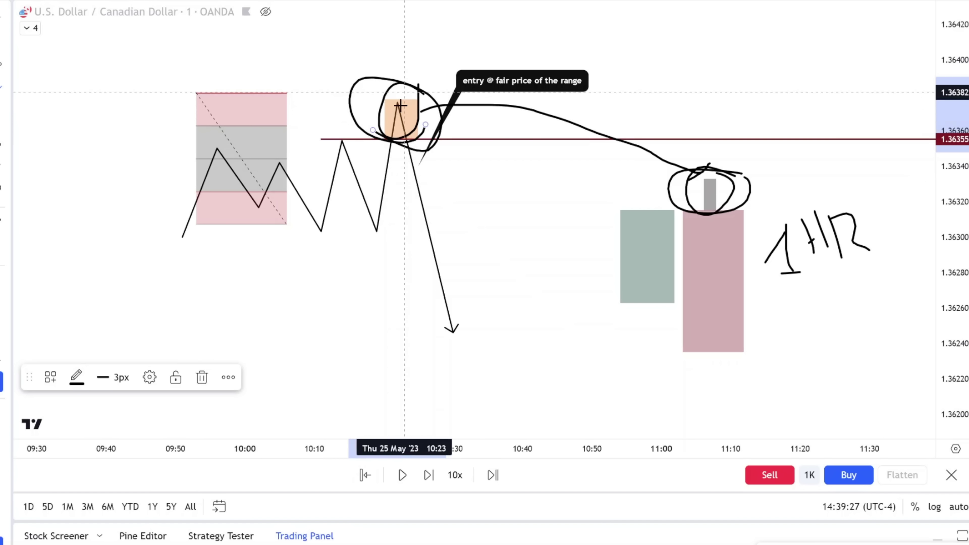
{"action": "key", "text": "Delete"}
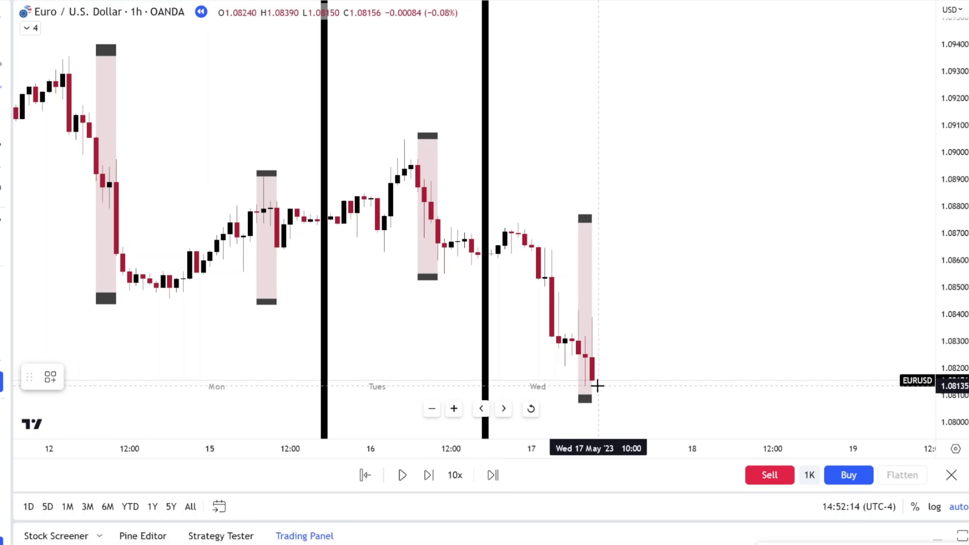
- Brush marks over Wednesday's open, high, decline and low on the EUR/USD hourly chart, and erase them
{"action": "left_click", "coordinate": [595, 378]}
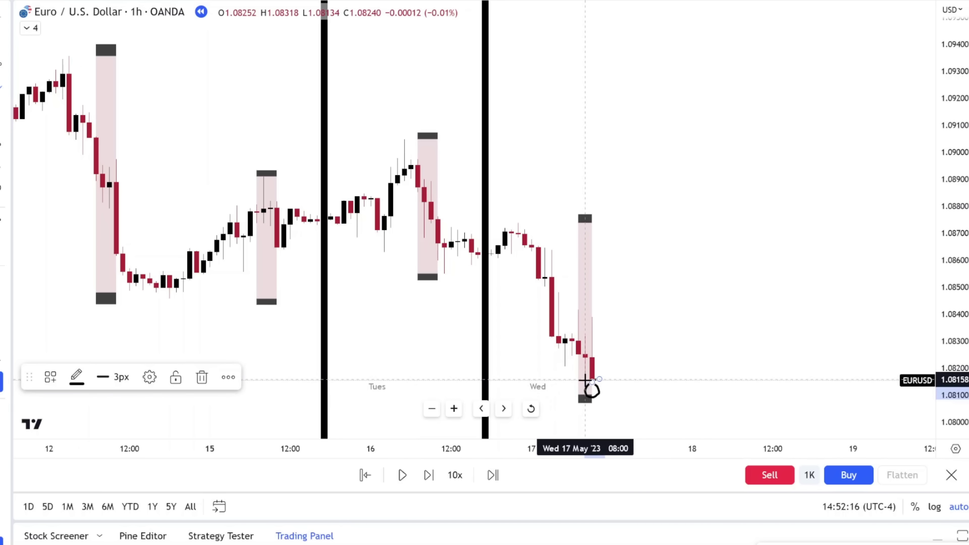
{"action": "scroll", "coordinate": [589, 387], "scroll_direction": "down", "scroll_amount": 2}
{"action": "mouse_move", "coordinate": [635, 397]}
{"action": "left_mouse_down"}
{"action": "mouse_move", "coordinate": [578, 401]}
{"action": "mouse_move", "coordinate": [611, 400]}
{"action": "left_mouse_up"}
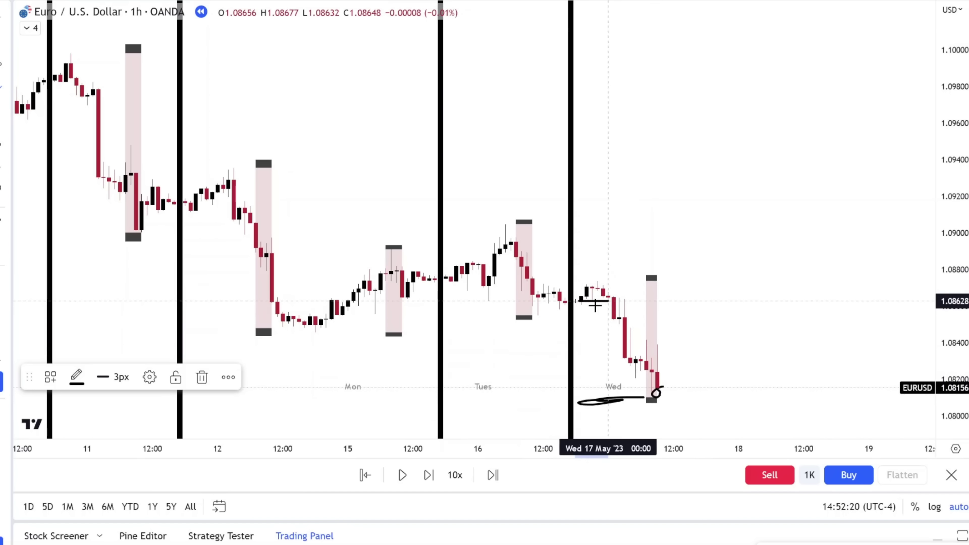
{"action": "mouse_move", "coordinate": [595, 303]}
{"action": "left_mouse_down"}
{"action": "mouse_move", "coordinate": [585, 290]}
{"action": "mouse_move", "coordinate": [609, 285]}
{"action": "mouse_move", "coordinate": [624, 341]}
{"action": "left_mouse_up"}
{"action": "scroll", "coordinate": [655, 376], "scroll_direction": "up", "scroll_amount": 2}
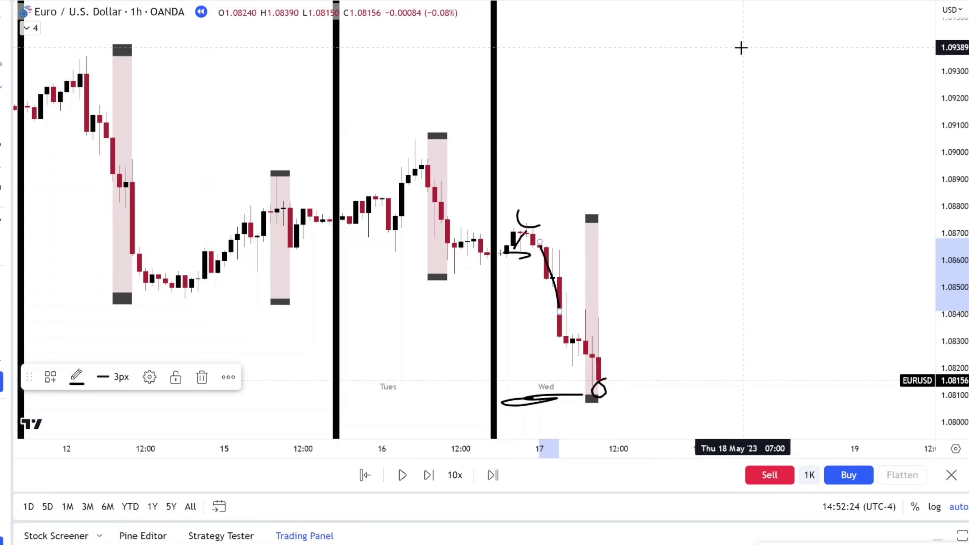
{"action": "key", "text": "Delete"}
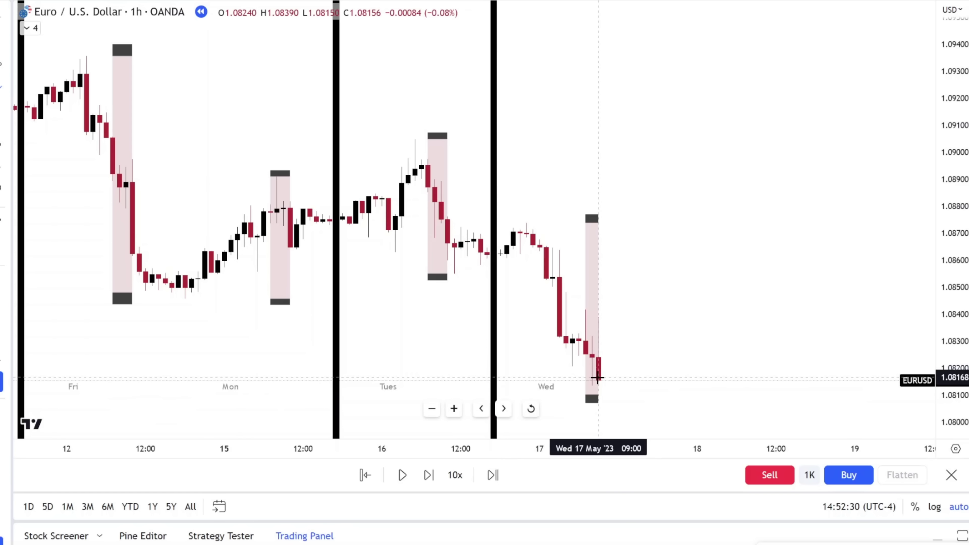
- Brush a projected rally from Wednesday's low to about 1.0857 and a loop around the low, and undo both
{"action": "mouse_move", "coordinate": [598, 377]}
{"action": "left_mouse_down"}
{"action": "mouse_move", "coordinate": [614, 300]}
{"action": "mouse_move", "coordinate": [637, 312]}
{"action": "mouse_move", "coordinate": [640, 277]}
{"action": "mouse_move", "coordinate": [664, 267]}
{"action": "left_mouse_up"}
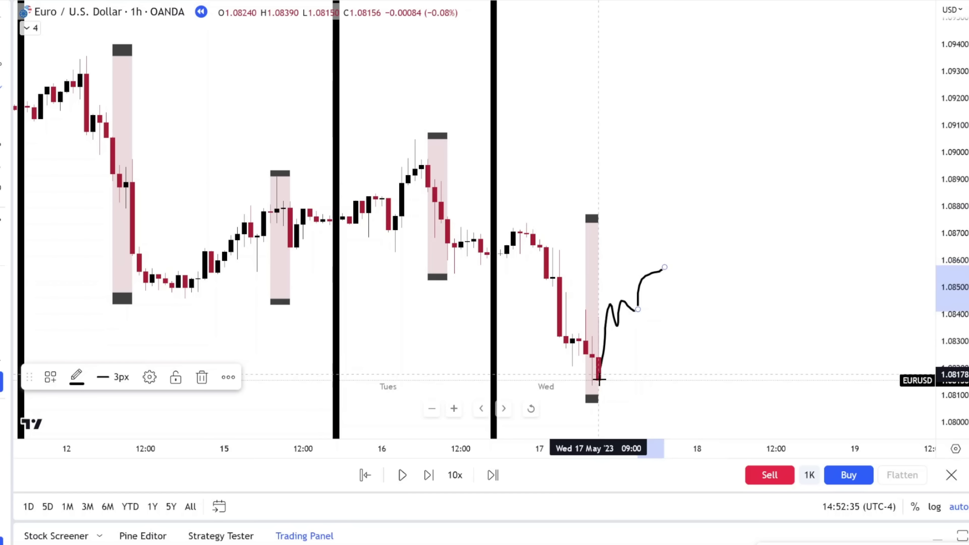
{"action": "mouse_move", "coordinate": [608, 364]}
{"action": "left_mouse_down"}
{"action": "mouse_move", "coordinate": [603, 396]}
{"action": "mouse_move", "coordinate": [606, 363]}
{"action": "left_mouse_up"}
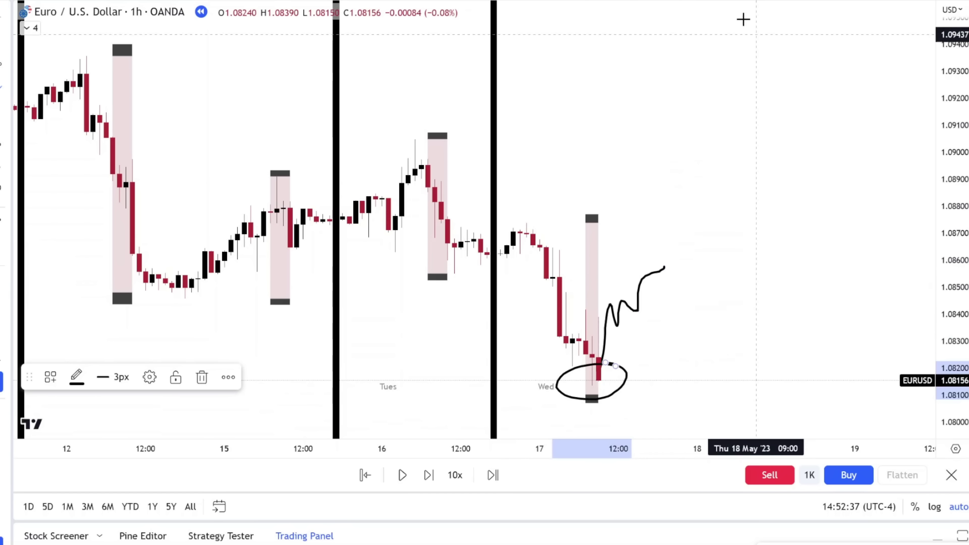
{"action": "key", "text": "ctrl+z"}
{"action": "key", "text": "ctrl+z"}
{"action": "key", "text": "ctrl+z"}
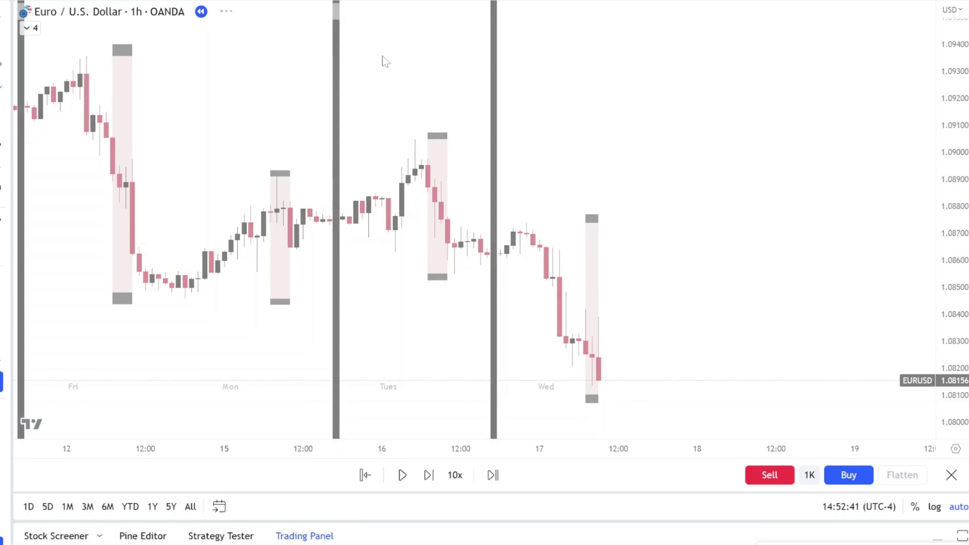
- Switch the EUR/USD chart to the 1-minute timeframe and show the full Wednesday morning session box
{"action": "key", "text": "1"}
{"action": "key", "text": "Return"}
{"action": "scroll", "coordinate": [510, 160], "scroll_direction": "down", "scroll_amount": 5}
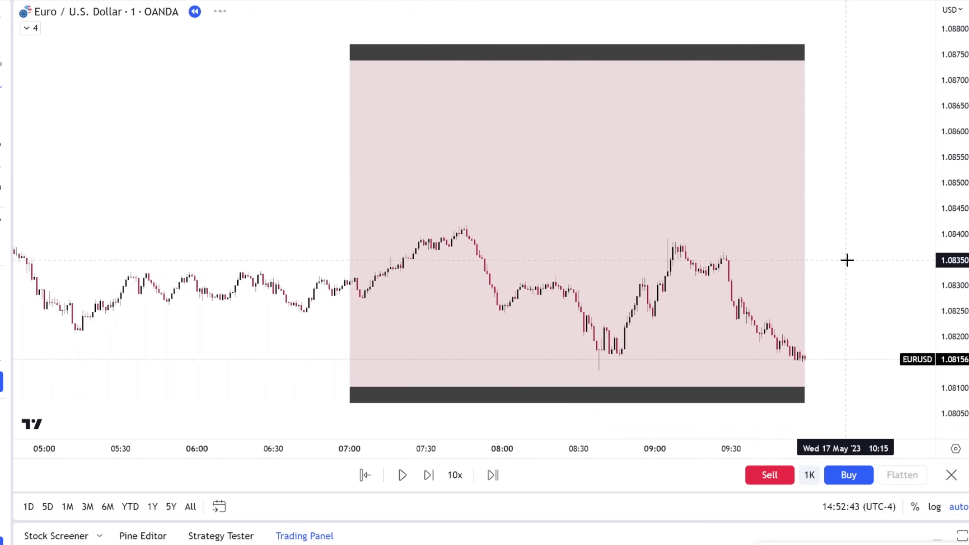
- Erase the stray brush stroke and place a horizontal ray at the session low, 1.08135, starting at 08:35
{"action": "left_click_drag", "start_coordinate": [844, 260], "coordinate": [794, 259]}
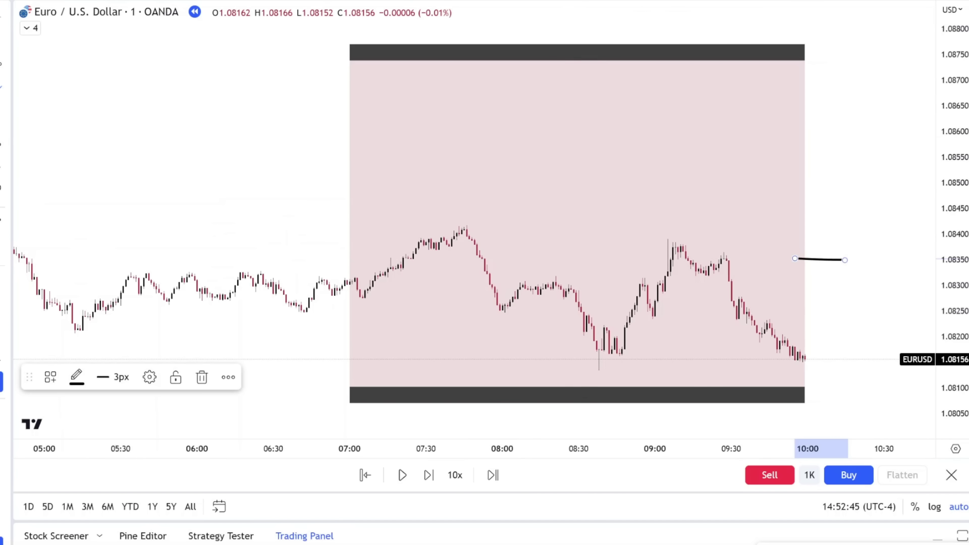
{"action": "key", "text": "Delete"}
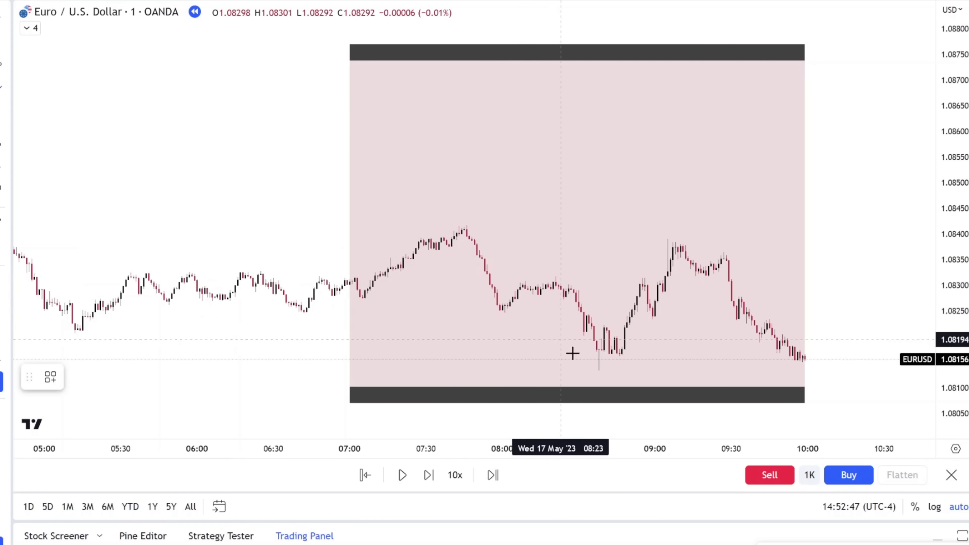
{"action": "left_click", "coordinate": [591, 370]}
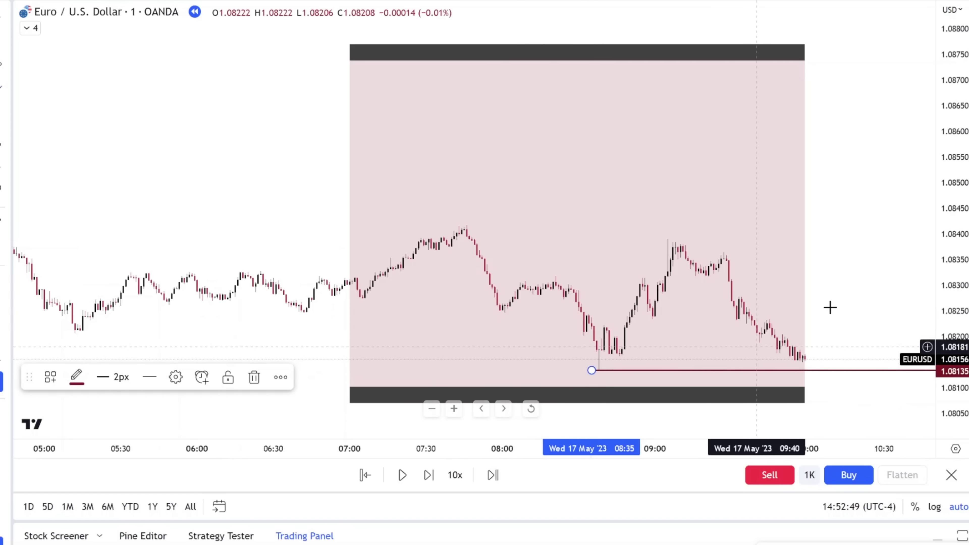
- Hide the KZ Boxes indicator so the session shading is off the 1-minute chart
{"action": "left_click_drag", "start_coordinate": [824, 273], "coordinate": [505, 272]}
{"action": "scroll", "coordinate": [506, 272], "scroll_direction": "down", "scroll_amount": 6}
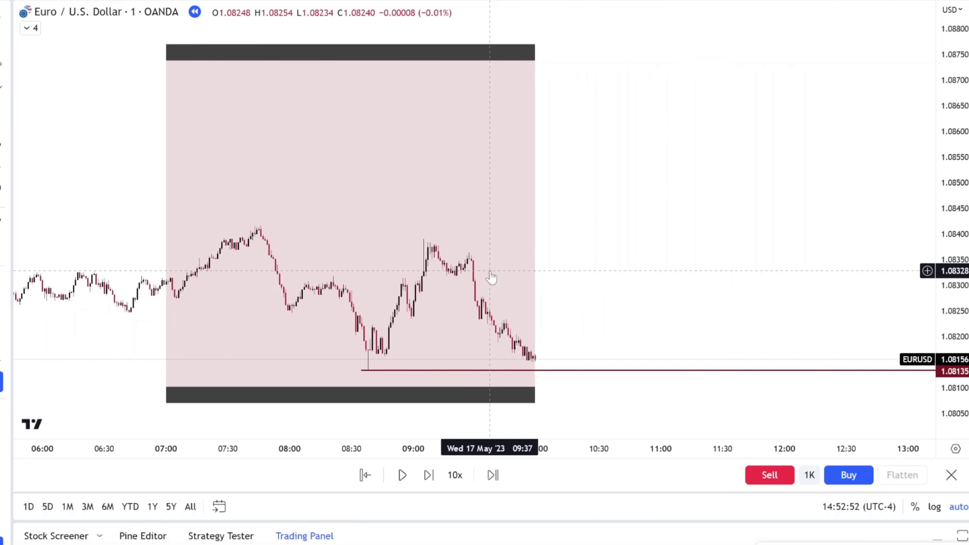
{"action": "left_click_drag", "start_coordinate": [750, 281], "coordinate": [696, 271]}
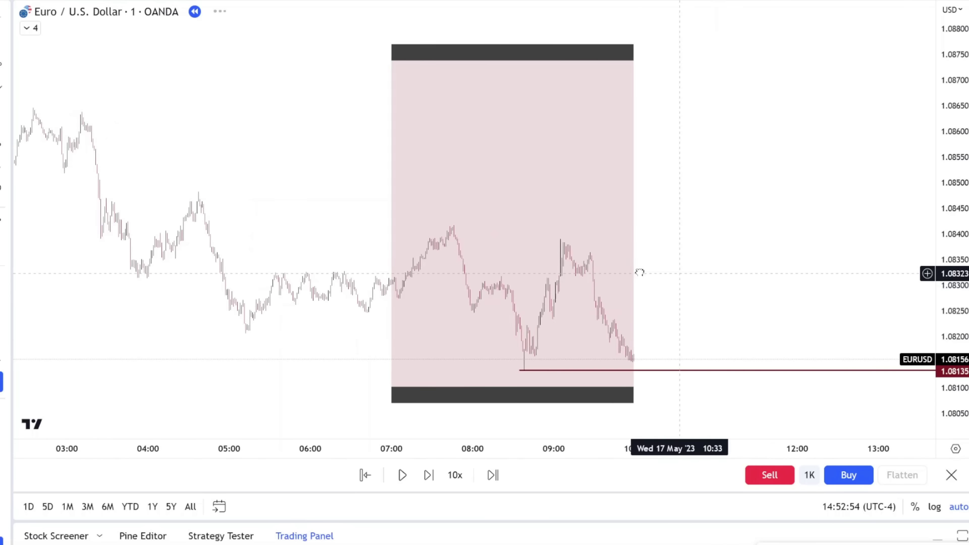
{"action": "scroll", "coordinate": [634, 274], "scroll_direction": "up", "scroll_amount": 5}
{"action": "left_click_drag", "start_coordinate": [349, 253], "coordinate": [571, 251]}
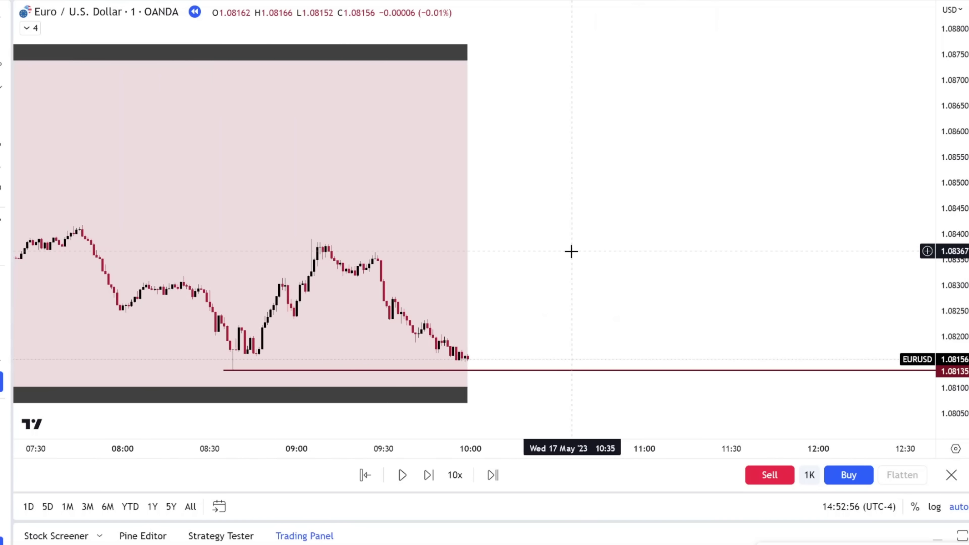
{"action": "scroll", "coordinate": [502, 256], "scroll_direction": "up", "scroll_amount": 2}
{"action": "left_click_drag", "start_coordinate": [502, 255], "coordinate": [571, 256]}
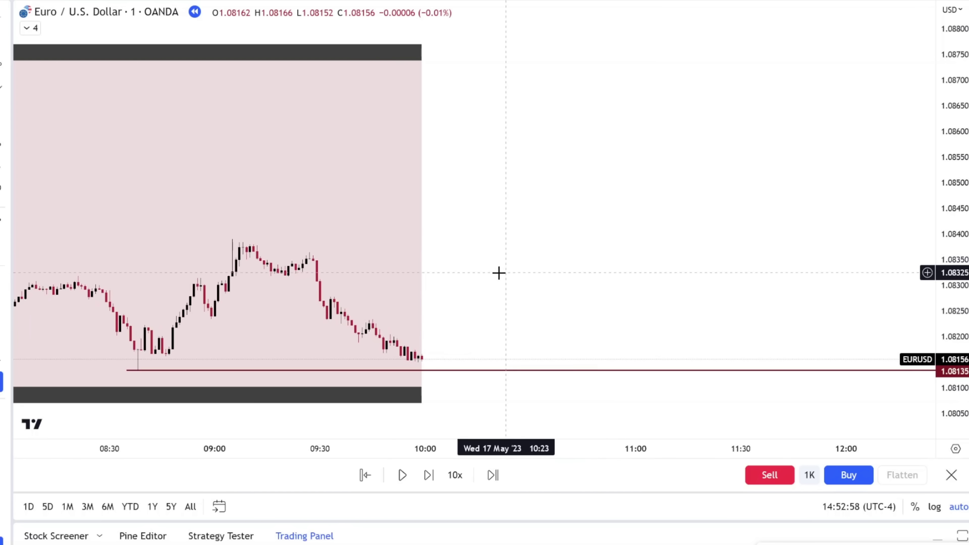
{"action": "left_click_drag", "start_coordinate": [947, 318], "coordinate": [682, 178]}
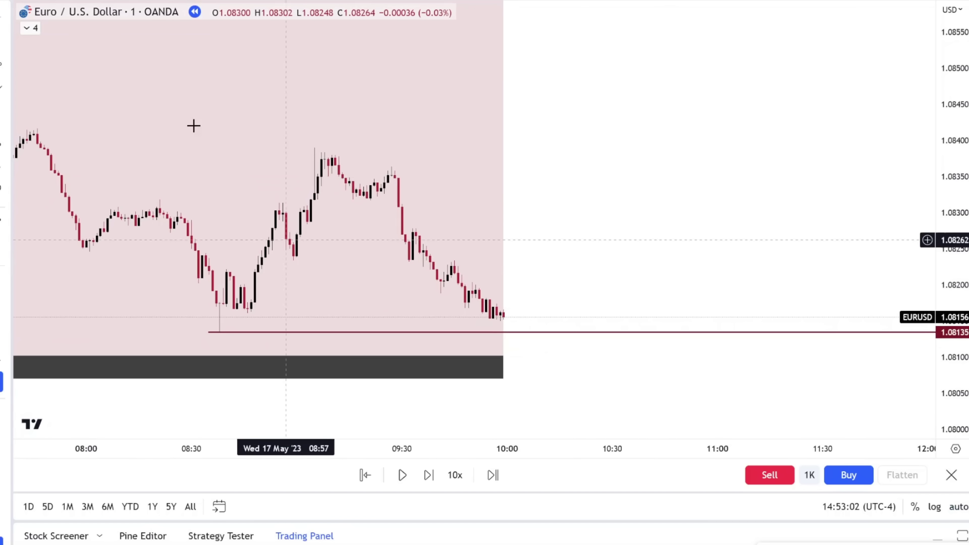
{"action": "left_click", "coordinate": [33, 29]}
{"action": "left_click", "coordinate": [161, 61]}
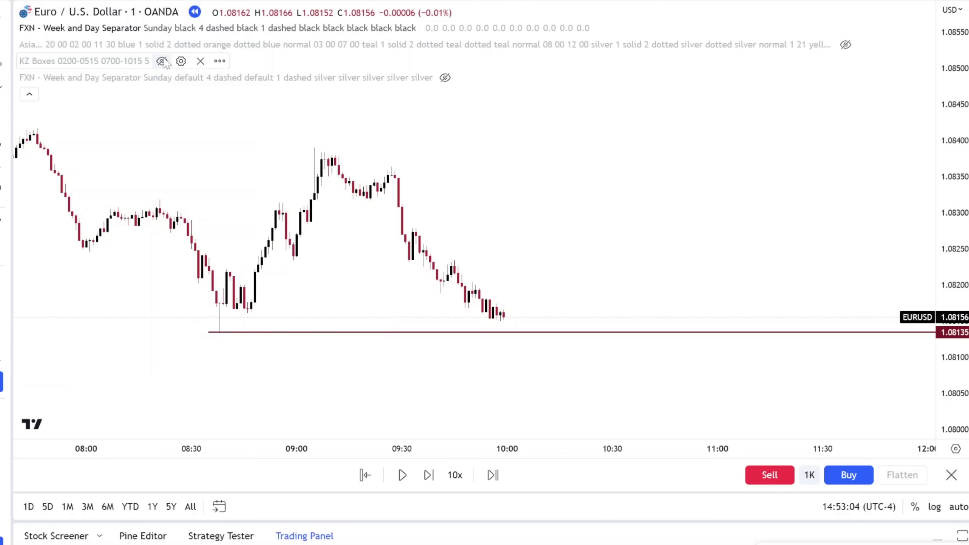
{"action": "left_click", "coordinate": [29, 94]}
- Advance the bar replay candle by candle from 10:00 to about 10:07, past the run below the 1.08135 ray
{"action": "left_click", "coordinate": [428, 475]}
{"action": "left_click", "coordinate": [428, 475]}
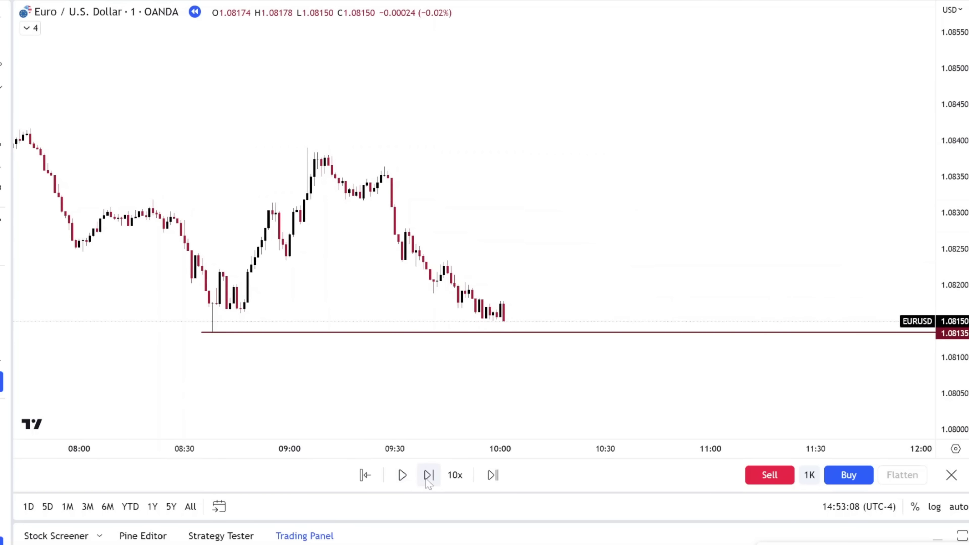
{"action": "left_click", "coordinate": [428, 475]}
{"action": "left_click", "coordinate": [428, 474]}
{"action": "left_click", "coordinate": [428, 475]}
{"action": "left_click", "coordinate": [429, 475]}
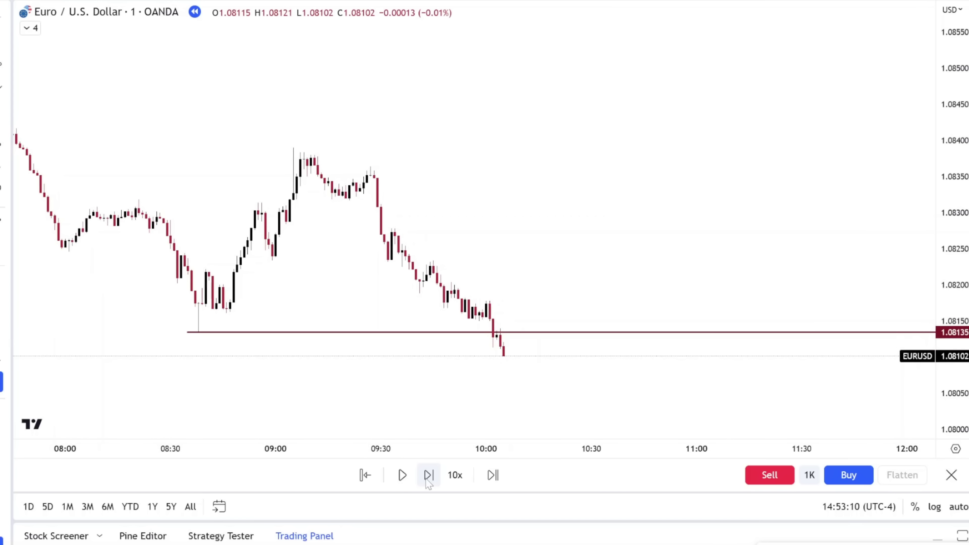
{"action": "left_click", "coordinate": [429, 475]}
{"action": "left_click", "coordinate": [428, 475]}
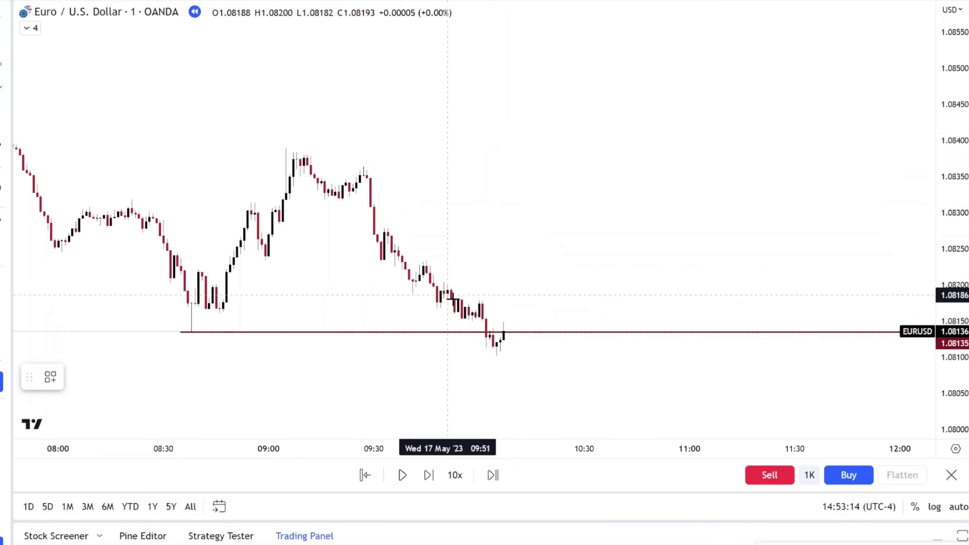
- Draw a Fib Retracement over the latest down-leg, from the 09:58 swing high at 1.08178 to 1.08101 below the low
{"action": "scroll", "coordinate": [461, 301], "scroll_direction": "up", "scroll_amount": 3}
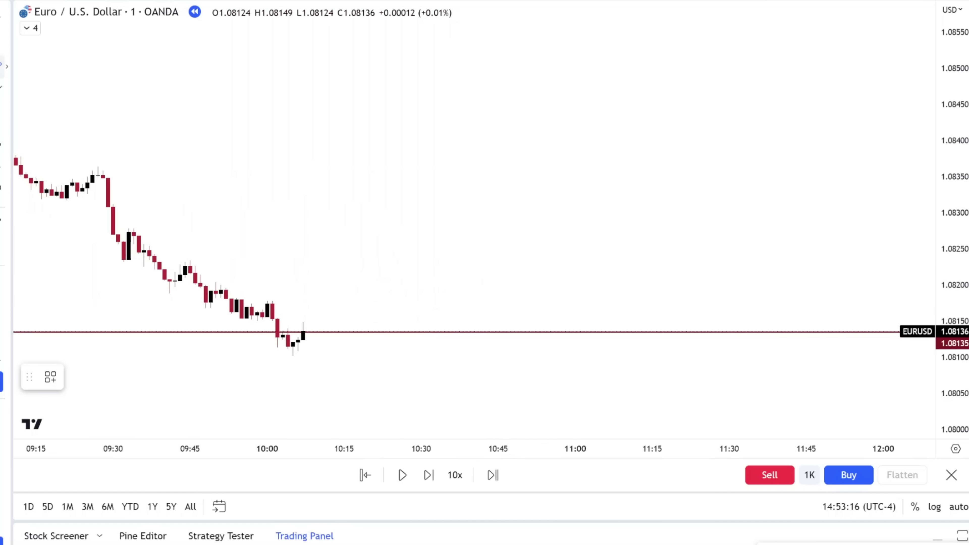
{"action": "left_click_drag", "start_coordinate": [281, 135], "coordinate": [443, 101]}
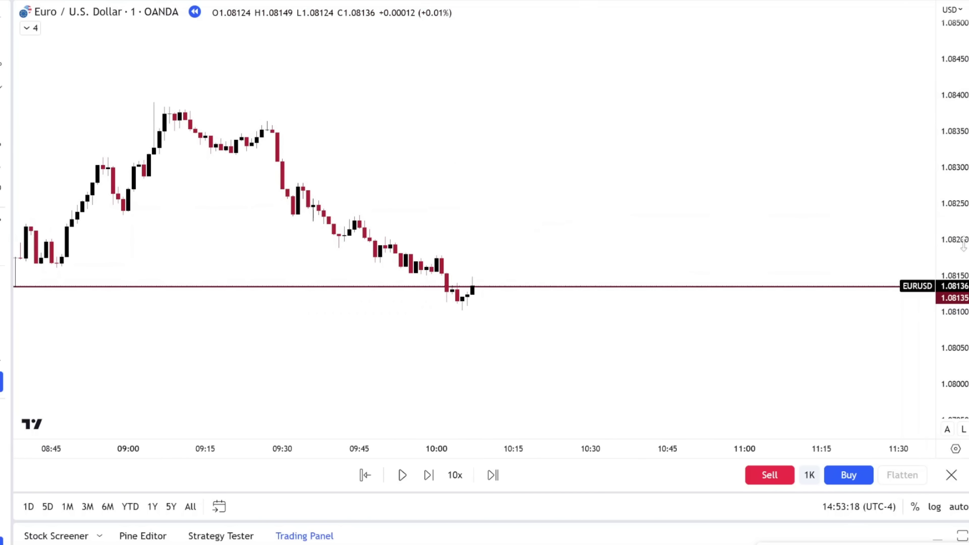
{"action": "left_click_drag", "start_coordinate": [742, 225], "coordinate": [737, 145]}
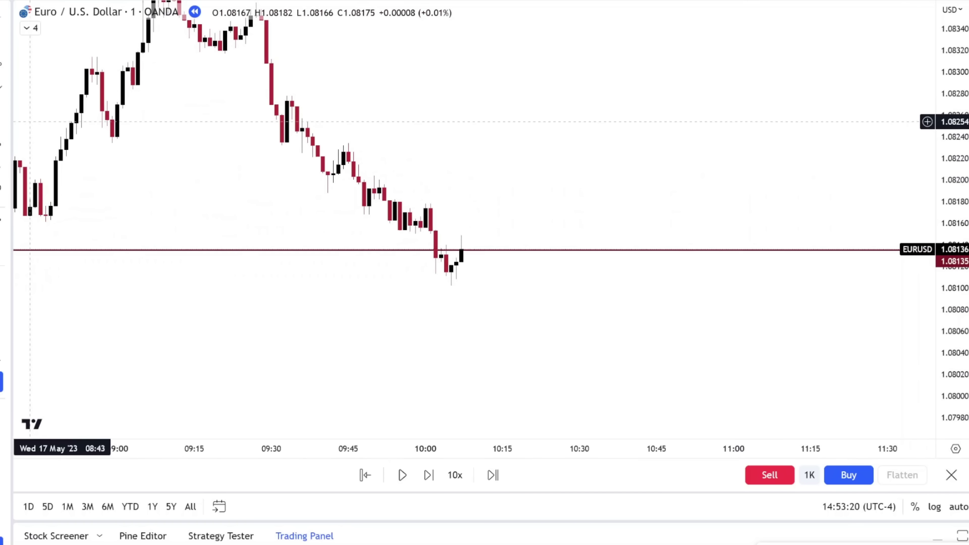
{"action": "left_click", "coordinate": [2, 65]}
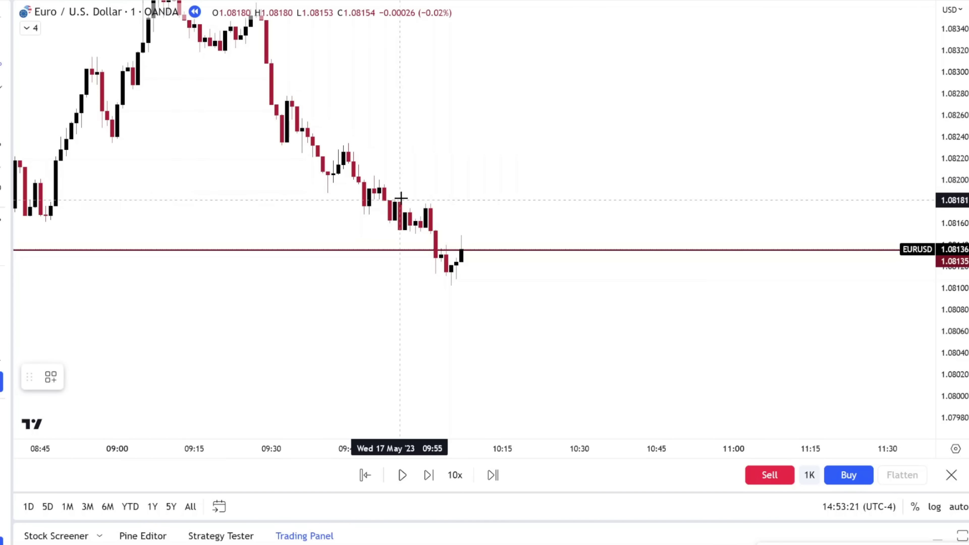
{"action": "left_click", "coordinate": [415, 203]}
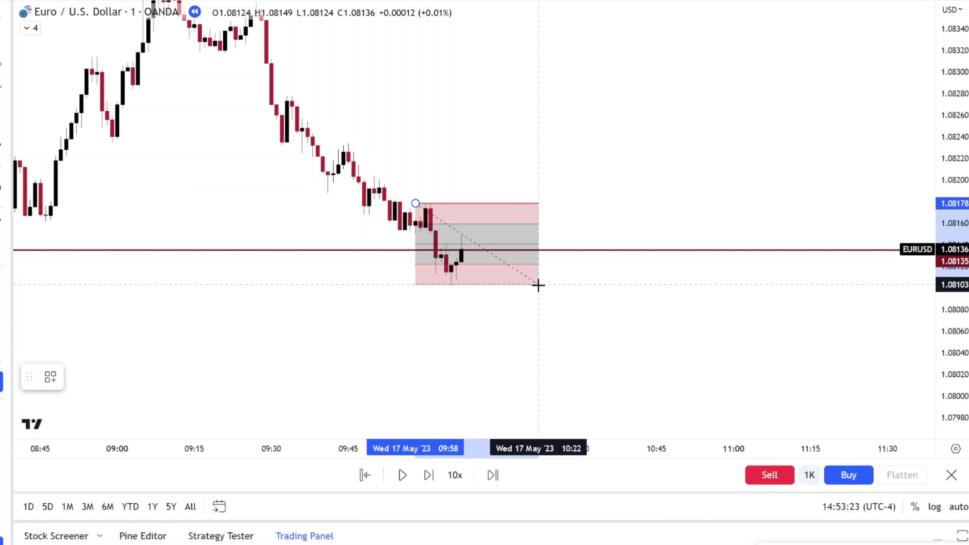
{"action": "left_click", "coordinate": [538, 285]}
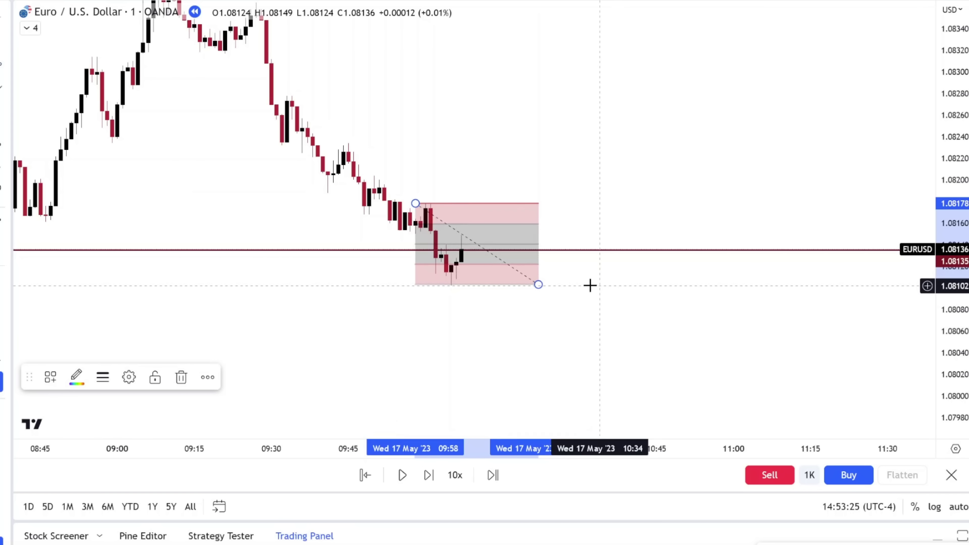
{"action": "left_click_drag", "start_coordinate": [538, 285], "coordinate": [552, 286]}
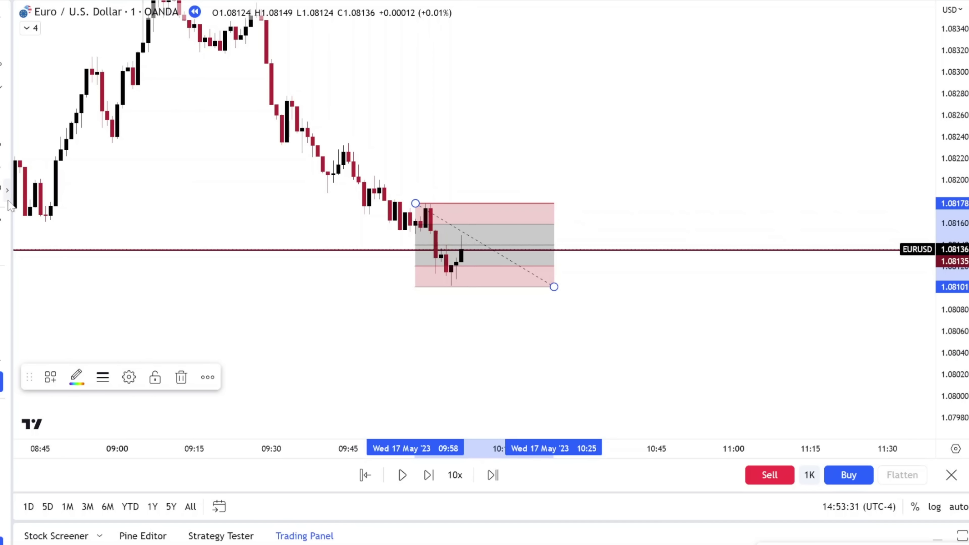
- Place a long position with entry at 1.08141, stop at 1.08099 below the low and target at 1.08329
{"action": "left_click", "coordinate": [8, 166]}
{"action": "left_click", "coordinate": [57, 165]}
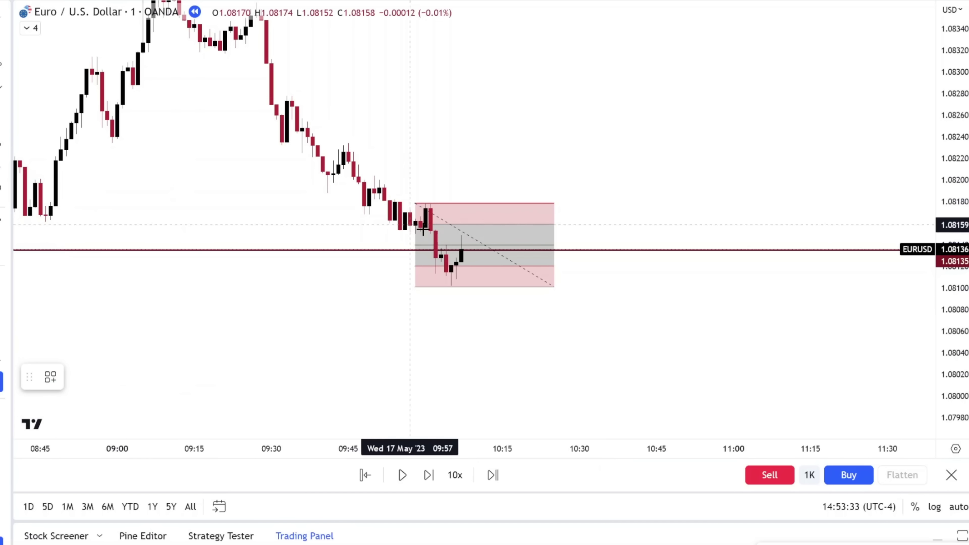
{"action": "left_click", "coordinate": [482, 244]}
{"action": "left_click_drag", "start_coordinate": [481, 305], "coordinate": [481, 289]}
{"action": "mouse_move", "coordinate": [482, 181]}
{"action": "left_mouse_down"}
{"action": "mouse_move", "coordinate": [482, 209]}
{"action": "mouse_move", "coordinate": [486, 156]}
{"action": "mouse_move", "coordinate": [498, 146]}
{"action": "left_mouse_up"}
{"action": "scroll", "coordinate": [498, 146], "scroll_direction": "down", "scroll_amount": 3}
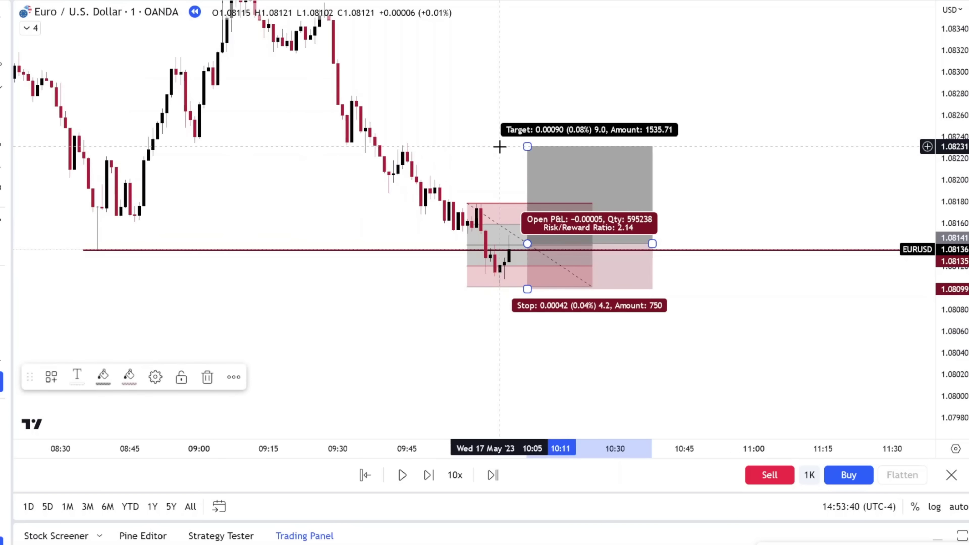
{"action": "scroll", "coordinate": [539, 145], "scroll_direction": "up", "scroll_amount": 3}
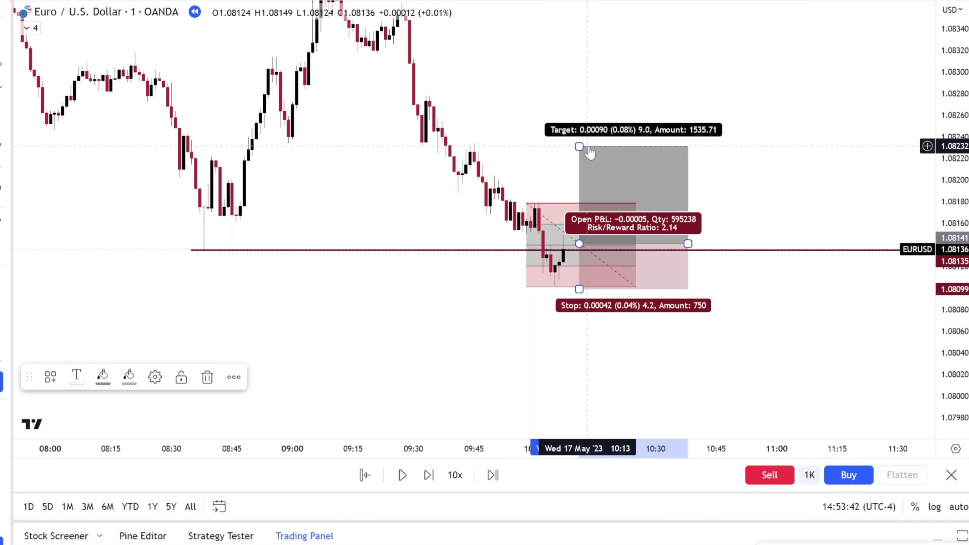
{"action": "left_click_drag", "start_coordinate": [579, 146], "coordinate": [579, 41]}
{"action": "left_click", "coordinate": [562, 78]}
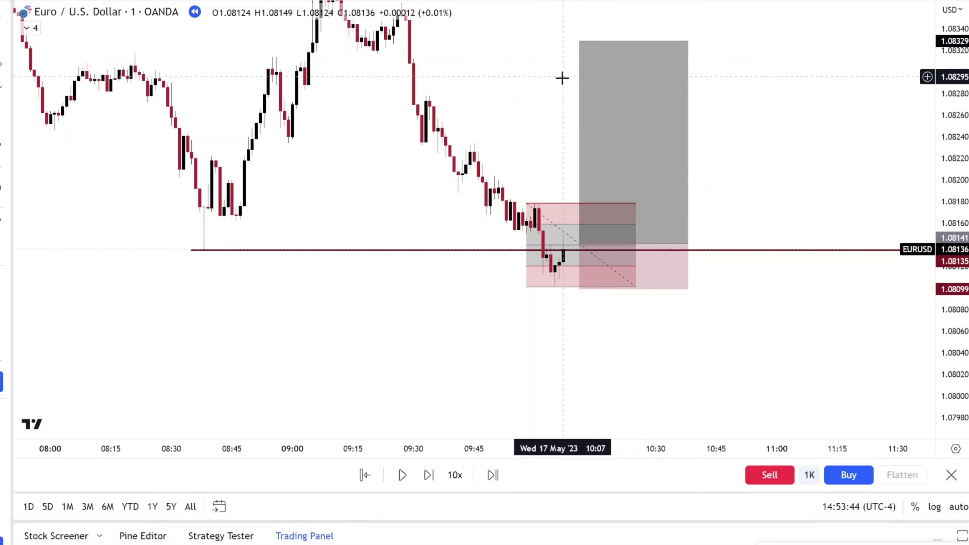
- Advance the bar replay candle by candle from 10:07 to about 10:31 to follow price inside the long position
{"action": "left_click", "coordinate": [428, 475]}
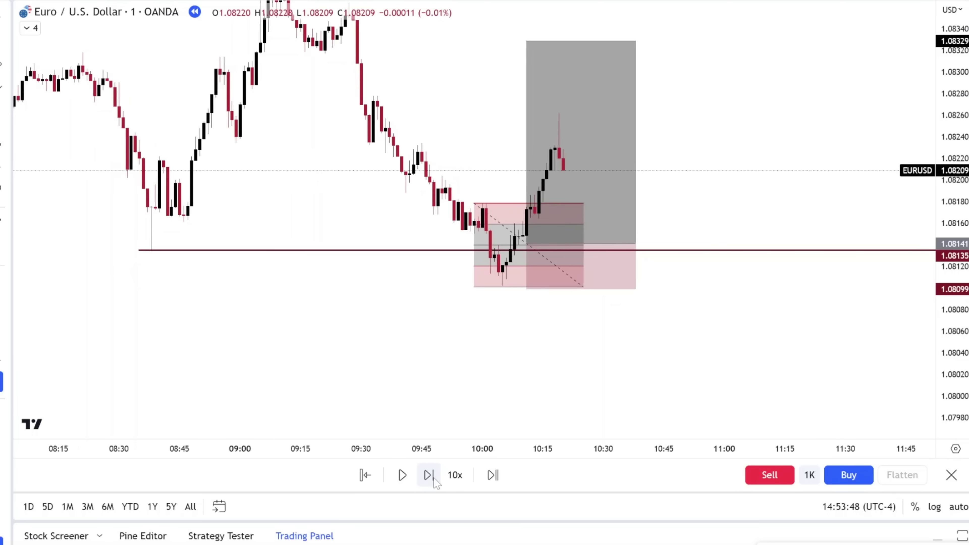
{"action": "left_click", "coordinate": [428, 475]}
{"action": "left_click", "coordinate": [428, 474]}
{"action": "left_click", "coordinate": [429, 474]}
{"action": "left_click", "coordinate": [429, 474]}
{"action": "left_click", "coordinate": [429, 475]}
{"action": "left_click", "coordinate": [429, 475]}
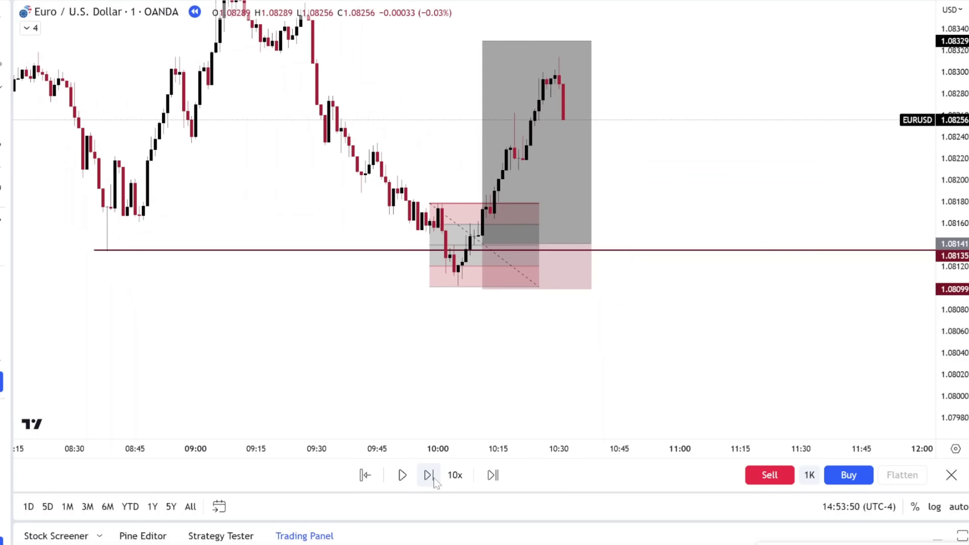
{"action": "left_click", "coordinate": [428, 475]}
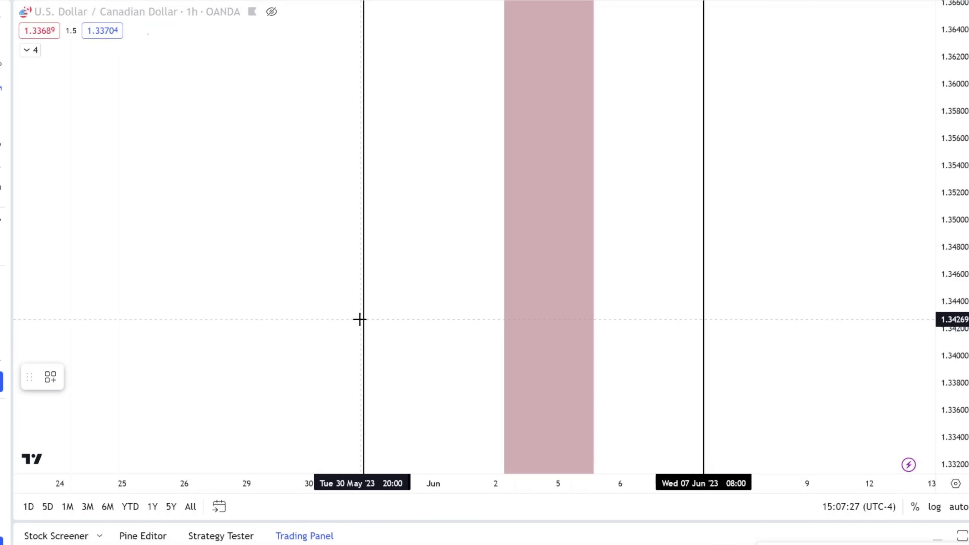
- Draw a zigzag path on the blank USD/CAD chart from the first vertical line, dipping to about 1.3341 and ending at 1.34062 on 05 Jun 13:00
{"action": "left_click", "coordinate": [363, 311]}
{"action": "left_click", "coordinate": [405, 357]}
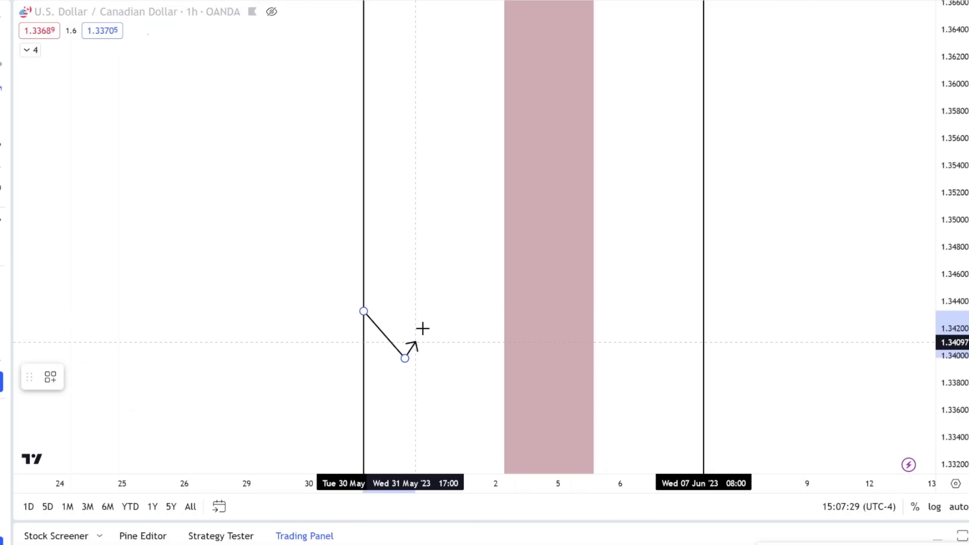
{"action": "left_click", "coordinate": [439, 308]}
{"action": "left_click", "coordinate": [462, 397]}
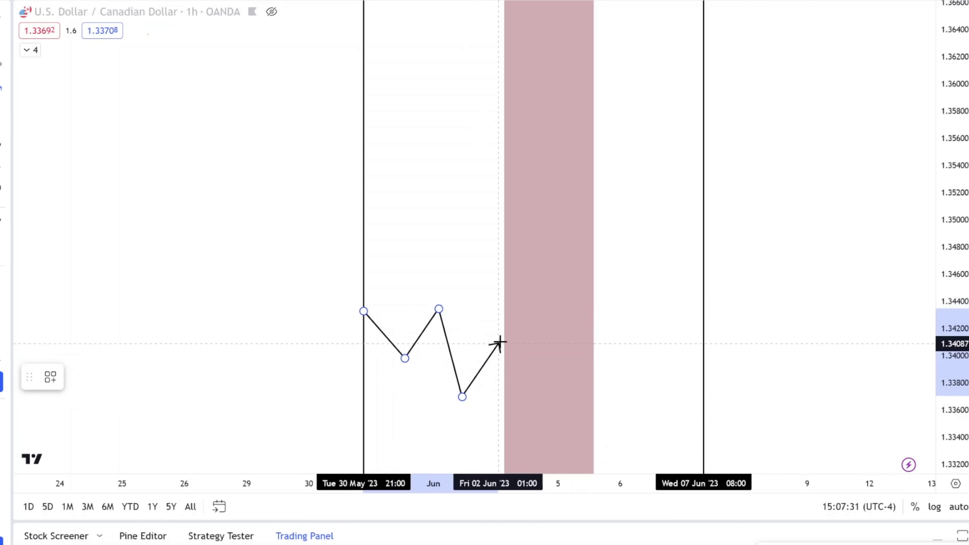
{"action": "left_click", "coordinate": [511, 334]}
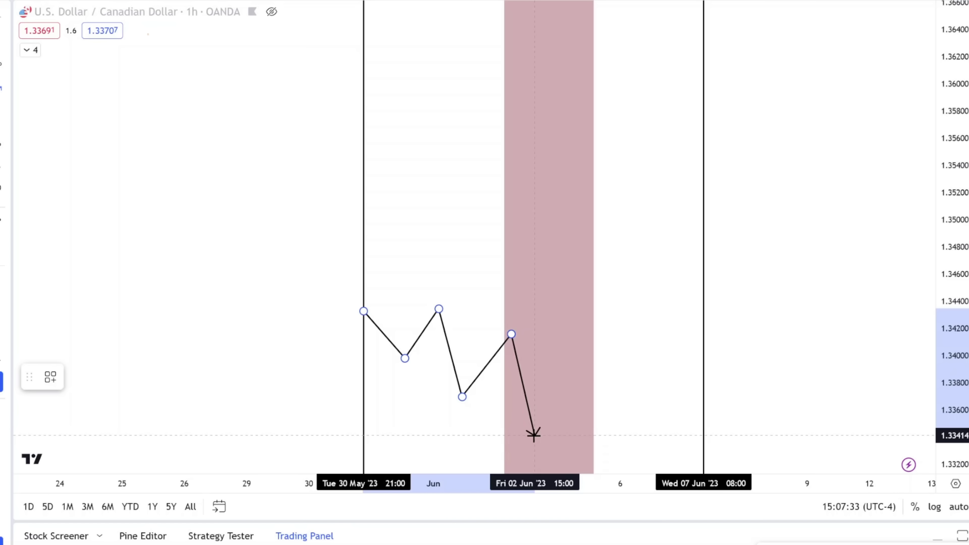
{"action": "left_click", "coordinate": [535, 434]}
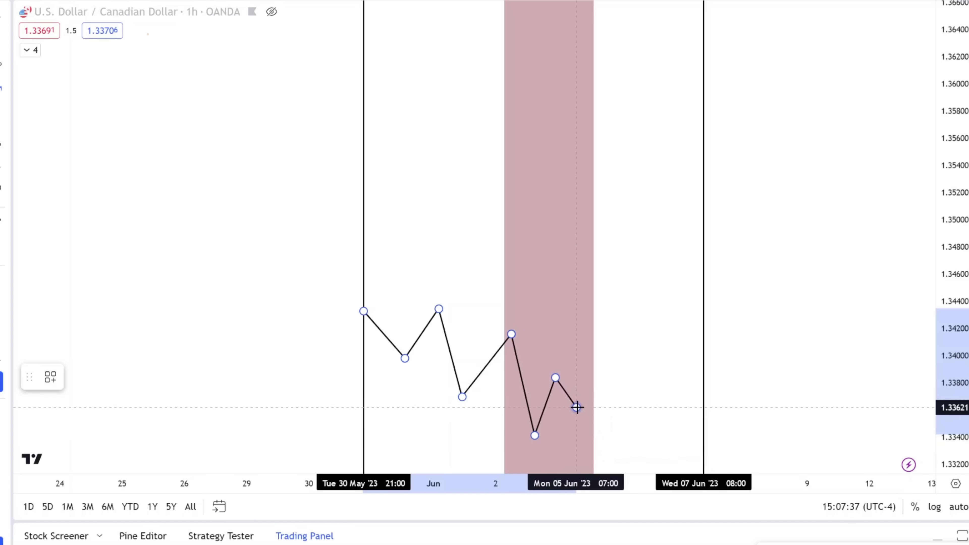
{"action": "left_click", "coordinate": [576, 407]}
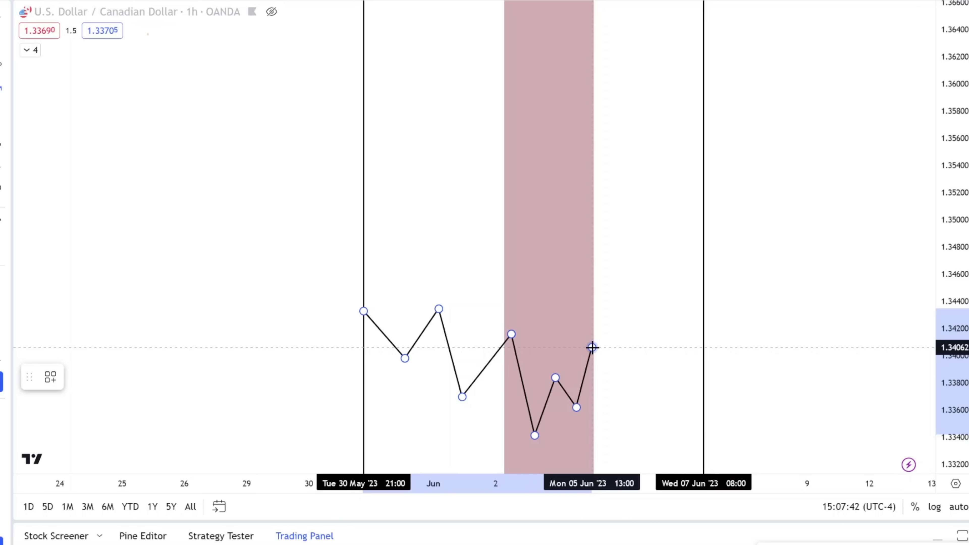
{"action": "double_click", "coordinate": [592, 347]}
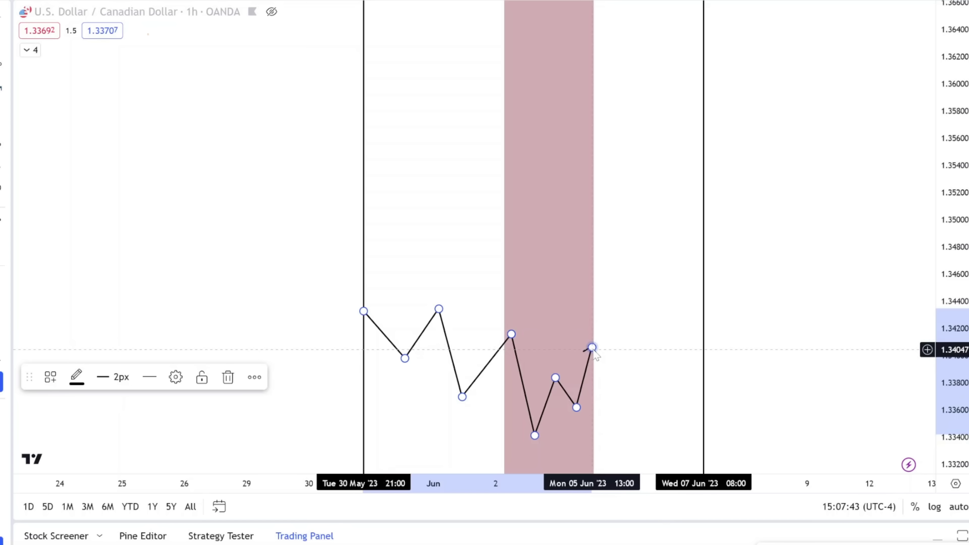
- Circle the path's arrowhead and the area just below its last swing low with the Brush
{"action": "left_click", "coordinate": [7, 89]}
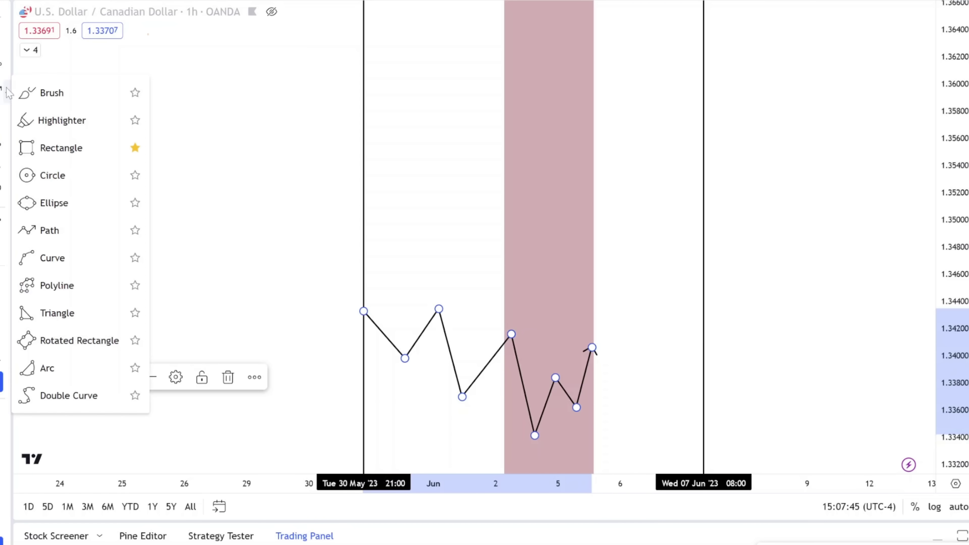
{"action": "left_click", "coordinate": [50, 94]}
{"action": "left_click_drag", "start_coordinate": [609, 343], "coordinate": [608, 342]}
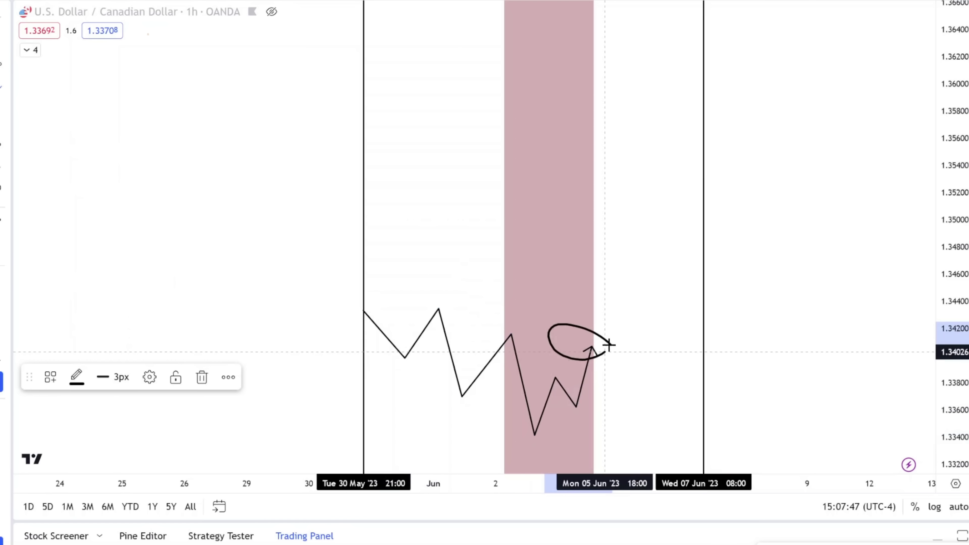
{"action": "mouse_move", "coordinate": [569, 413]}
{"action": "left_mouse_down"}
{"action": "mouse_move", "coordinate": [567, 427]}
{"action": "mouse_move", "coordinate": [570, 414]}
{"action": "left_mouse_up"}
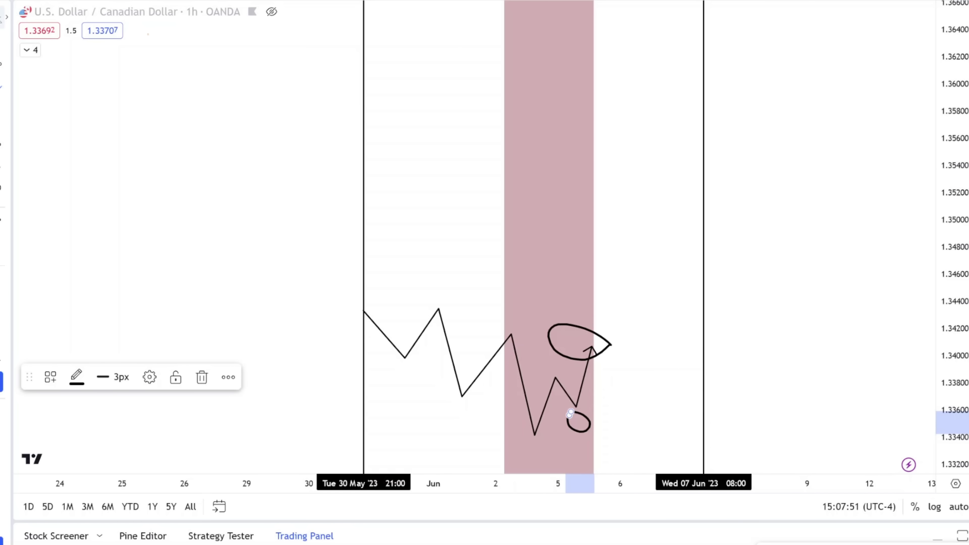
- Brush a circle and horizontal line at the path's lowest low, plus a down-stroke from the arrowhead to a circled sweep below that line
{"action": "left_click_drag", "start_coordinate": [799, 304], "coordinate": [793, 272]}
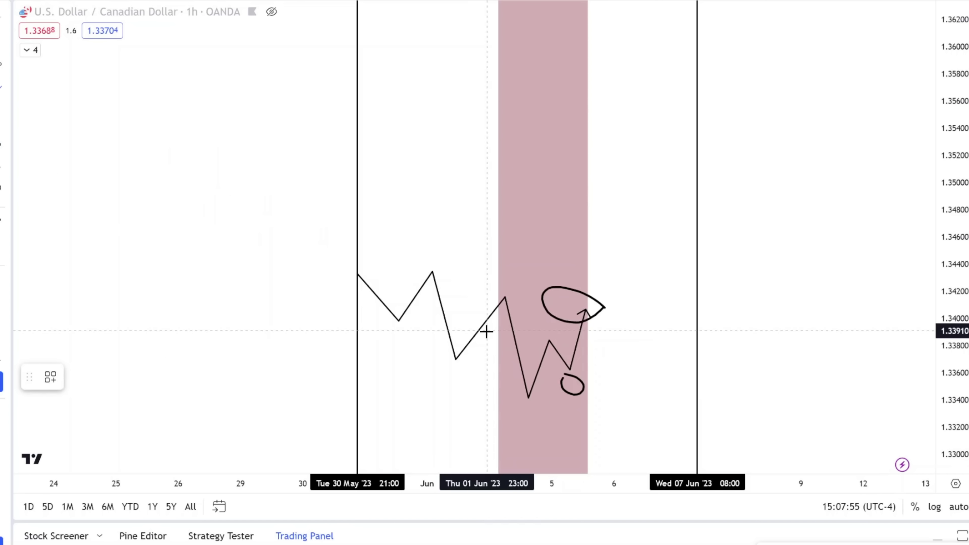
{"action": "mouse_move", "coordinate": [511, 398]}
{"action": "left_mouse_down"}
{"action": "mouse_move", "coordinate": [519, 401]}
{"action": "mouse_move", "coordinate": [513, 382]}
{"action": "mouse_move", "coordinate": [521, 398]}
{"action": "mouse_move", "coordinate": [437, 404]}
{"action": "mouse_move", "coordinate": [392, 382]}
{"action": "left_mouse_up"}
{"action": "left_click_drag", "start_coordinate": [393, 389], "coordinate": [396, 381]}
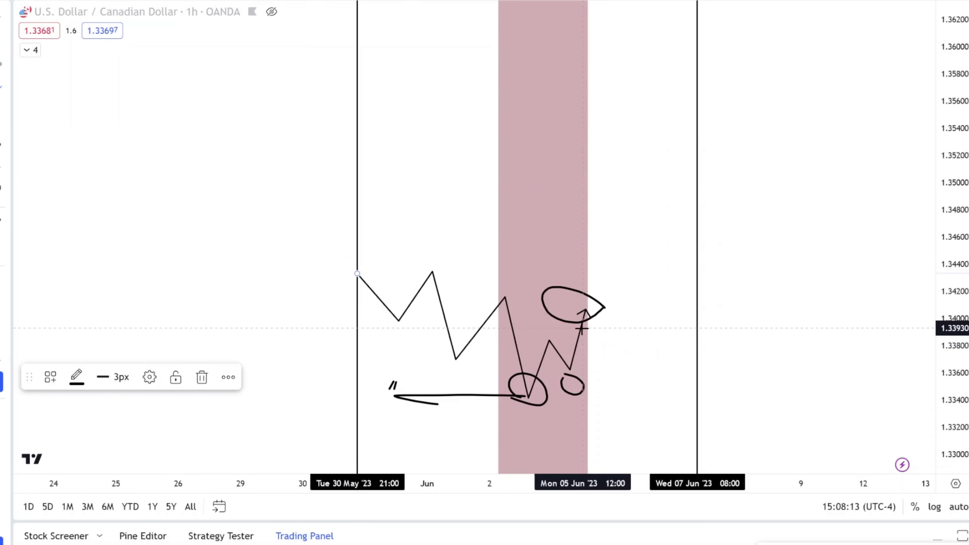
{"action": "mouse_move", "coordinate": [584, 312]}
{"action": "left_mouse_down"}
{"action": "mouse_move", "coordinate": [603, 339]}
{"action": "mouse_move", "coordinate": [607, 403]}
{"action": "mouse_move", "coordinate": [618, 388]}
{"action": "left_mouse_up"}
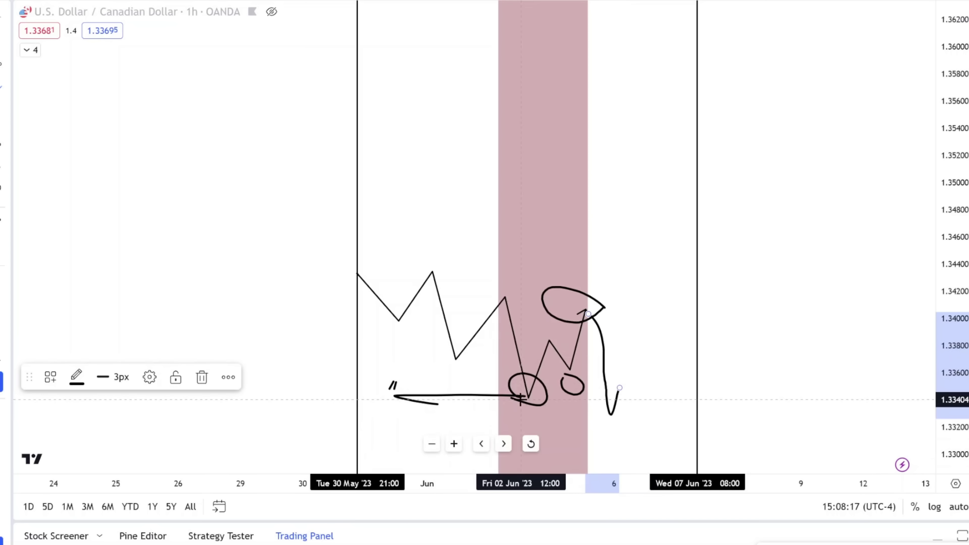
{"action": "mouse_move", "coordinate": [523, 398]}
{"action": "left_mouse_down"}
{"action": "mouse_move", "coordinate": [653, 404]}
{"action": "mouse_move", "coordinate": [606, 417]}
{"action": "mouse_move", "coordinate": [627, 401]}
{"action": "left_mouse_up"}
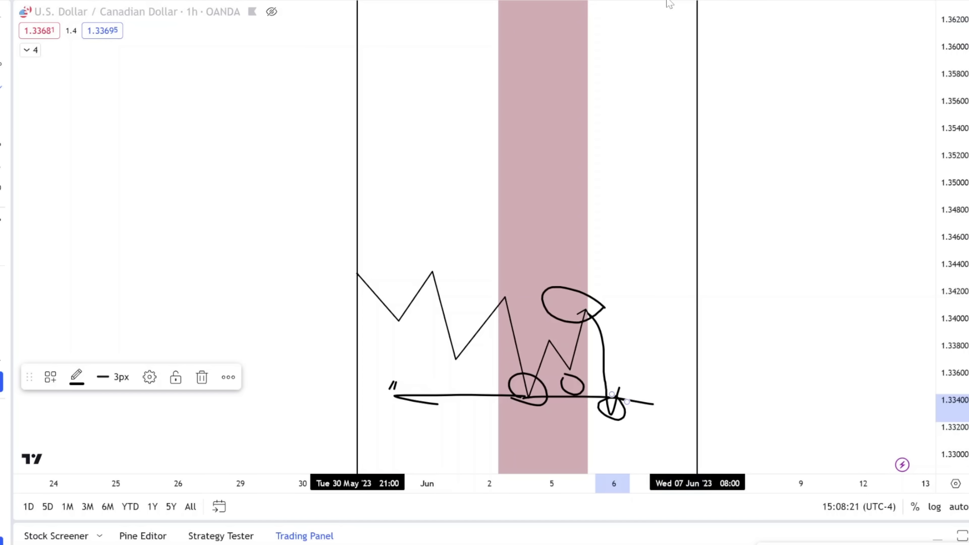
- Delete all the brush marks and the zigzag path, keeping the vertical lines and shaded band
{"action": "key", "text": "Delete"}
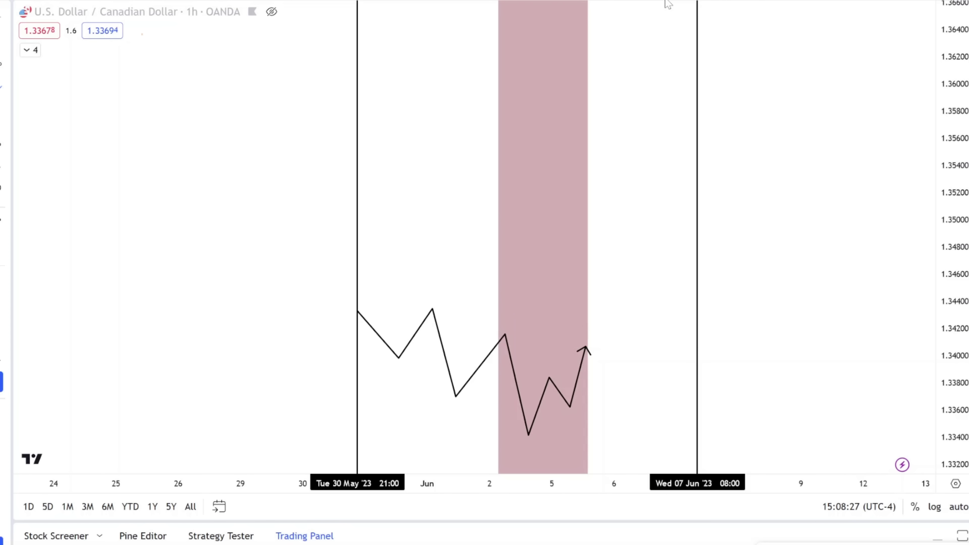
{"action": "key", "text": "Delete"}
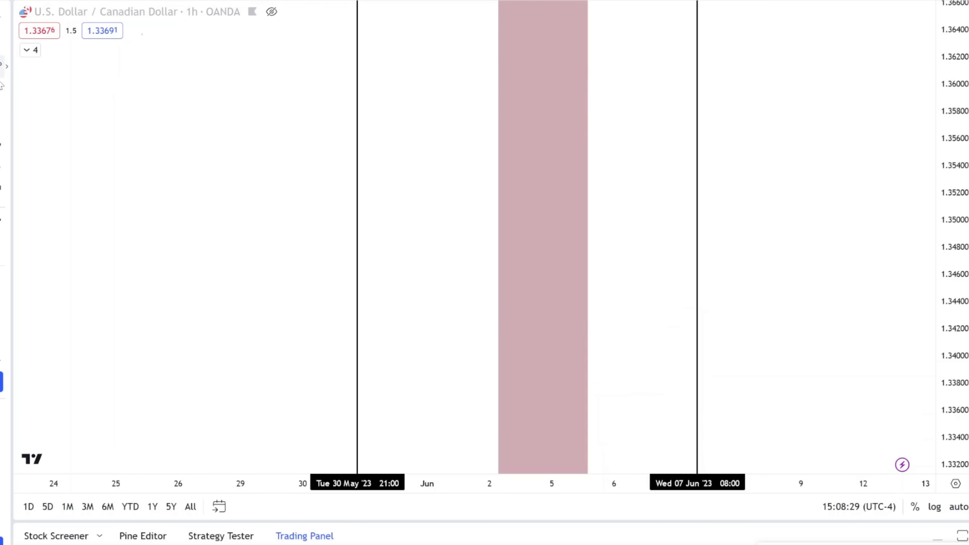
{"action": "left_click", "coordinate": [6, 71]}
{"action": "left_click", "coordinate": [8, 94]}
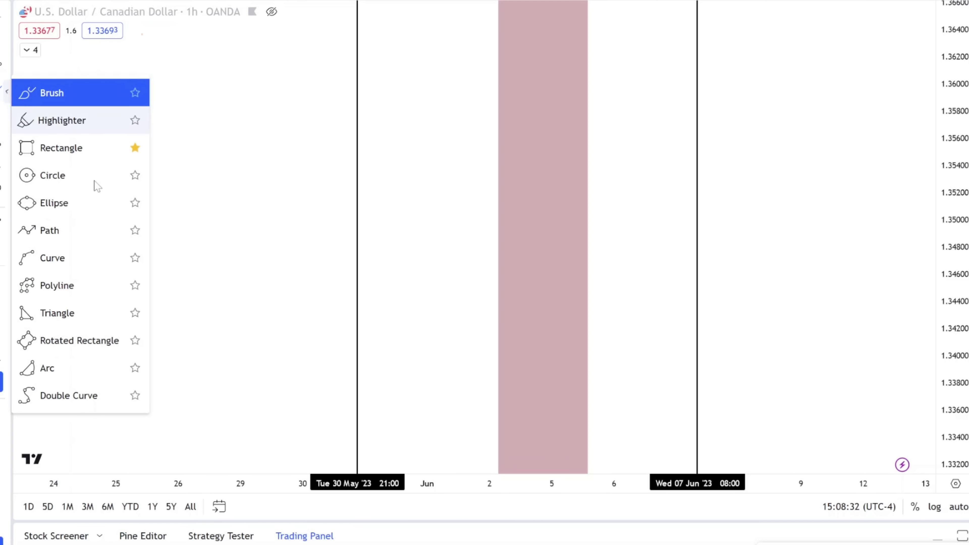
{"action": "left_click", "coordinate": [68, 236]}
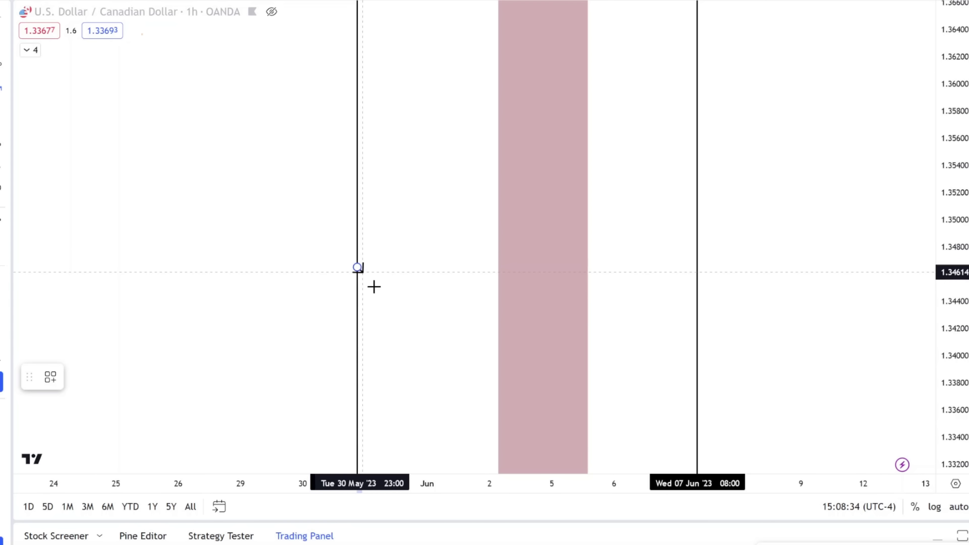
{"action": "left_click", "coordinate": [420, 341]}
{"action": "left_click", "coordinate": [453, 272]}
{"action": "left_click", "coordinate": [486, 373]}
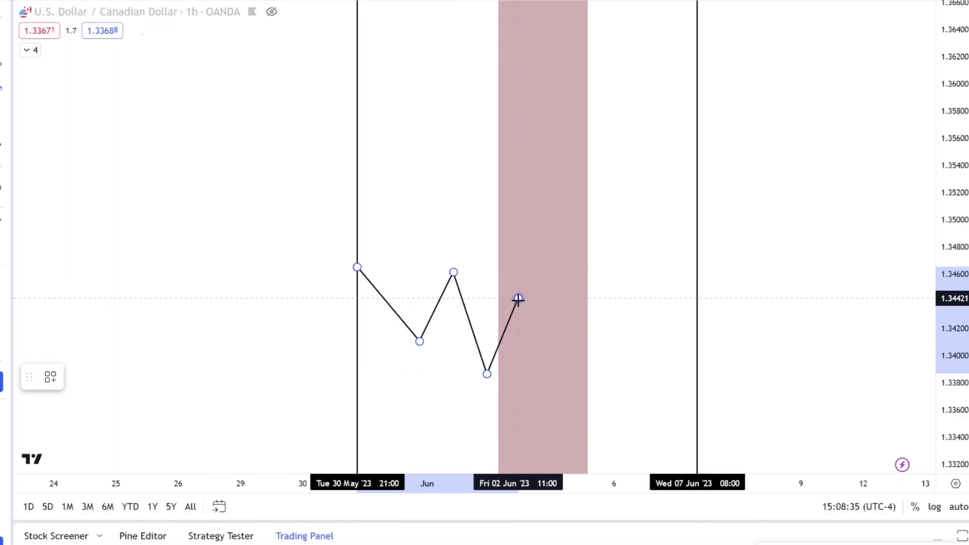
{"action": "left_click", "coordinate": [518, 299]}
{"action": "left_click", "coordinate": [562, 405]}
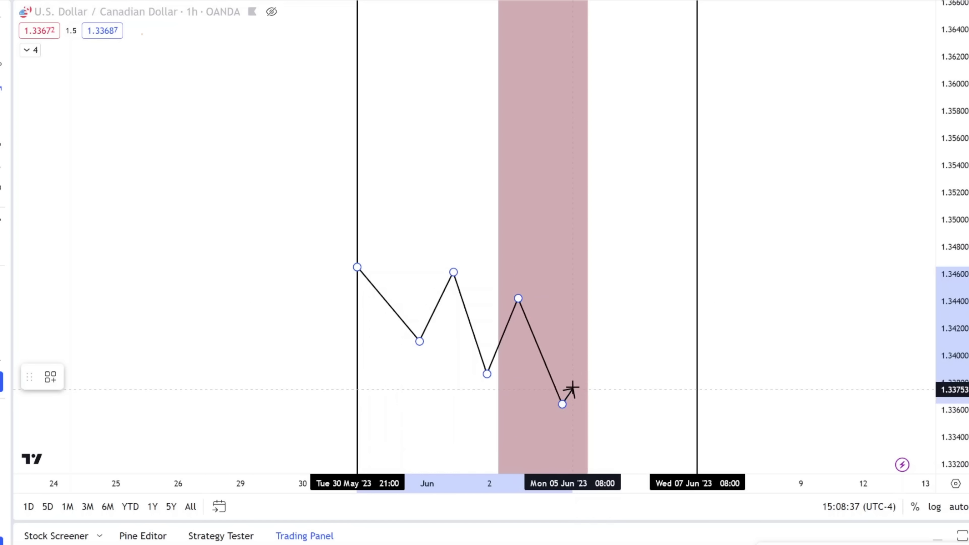
{"action": "left_click", "coordinate": [573, 386]}
{"action": "left_click", "coordinate": [580, 403]}
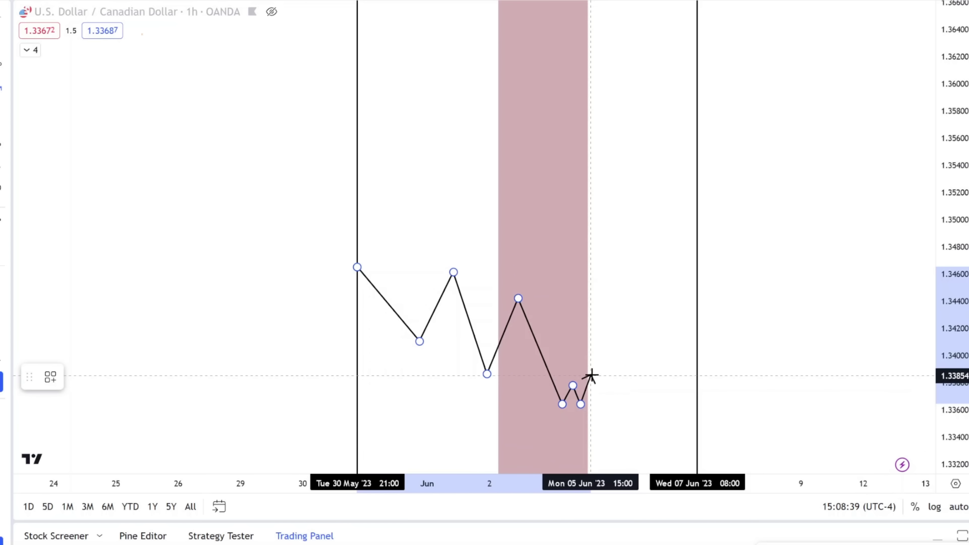
{"action": "left_click", "coordinate": [588, 381]}
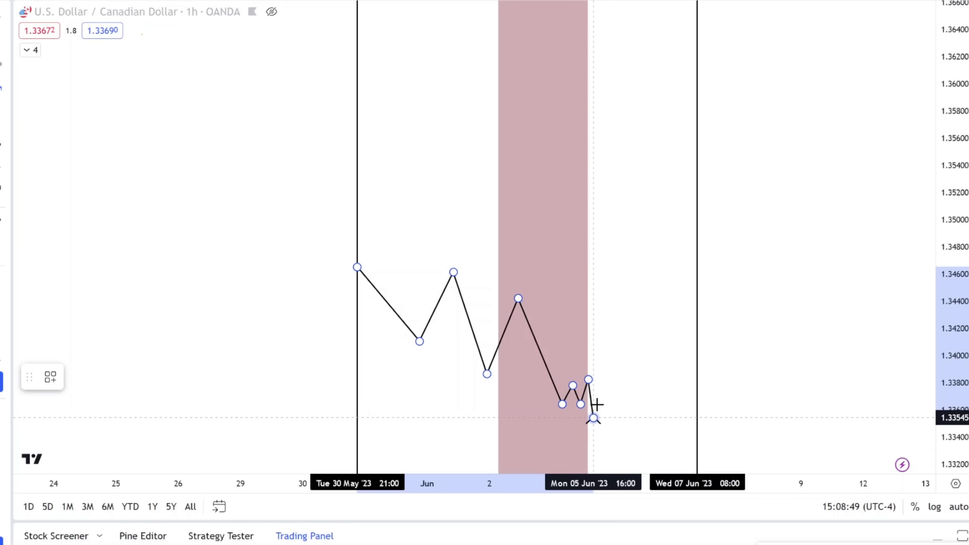
{"action": "left_click", "coordinate": [593, 417]}
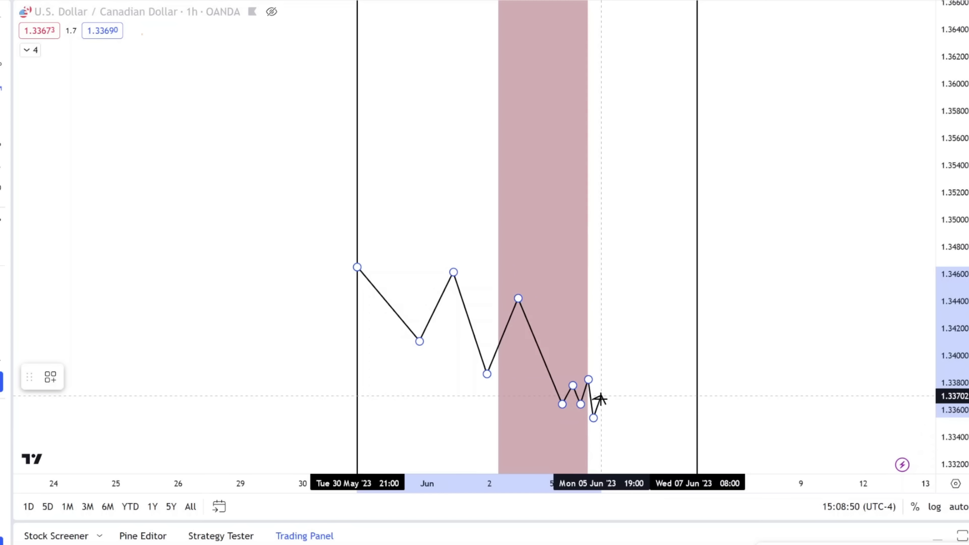
{"action": "double_click", "coordinate": [651, 379]}
{"action": "key", "text": "Delete"}
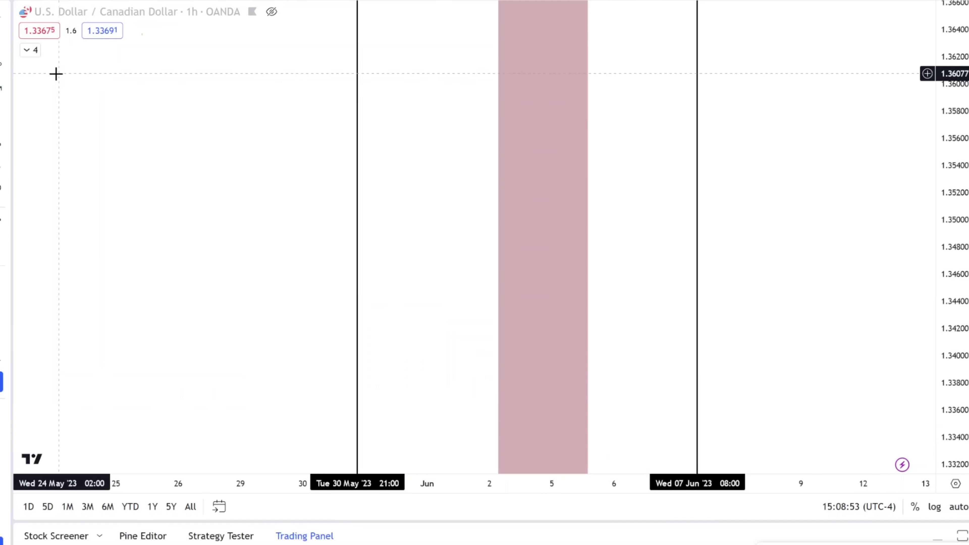
- Draw a zigzag path from the first vertical line, bottoming at about 1.3357 inside the shaded band and ending at 1.34143 on 05 Jun 14:00
{"action": "key", "text": "alt+t"}
{"action": "left_click", "coordinate": [360, 286]}
{"action": "left_click", "coordinate": [419, 366]}
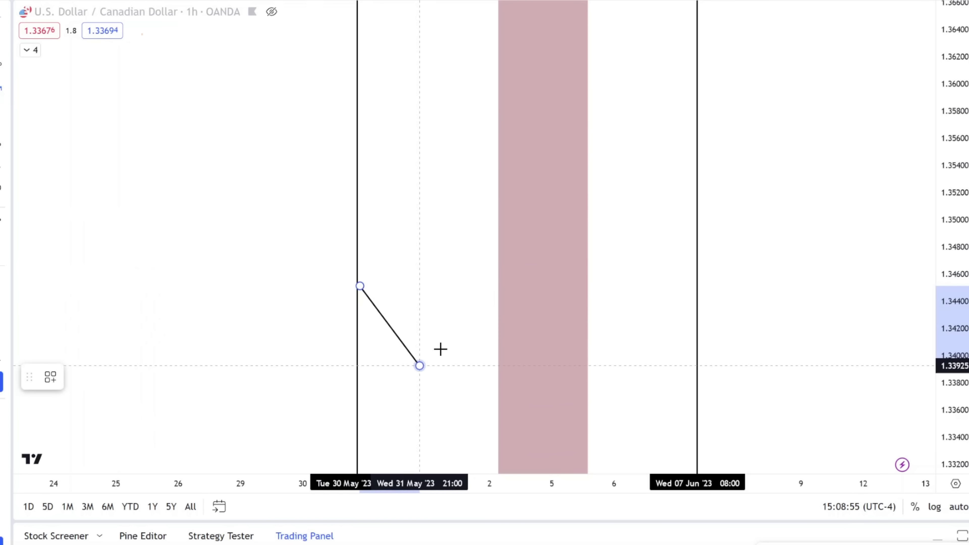
{"action": "left_click", "coordinate": [471, 303]}
{"action": "left_click", "coordinate": [486, 389]}
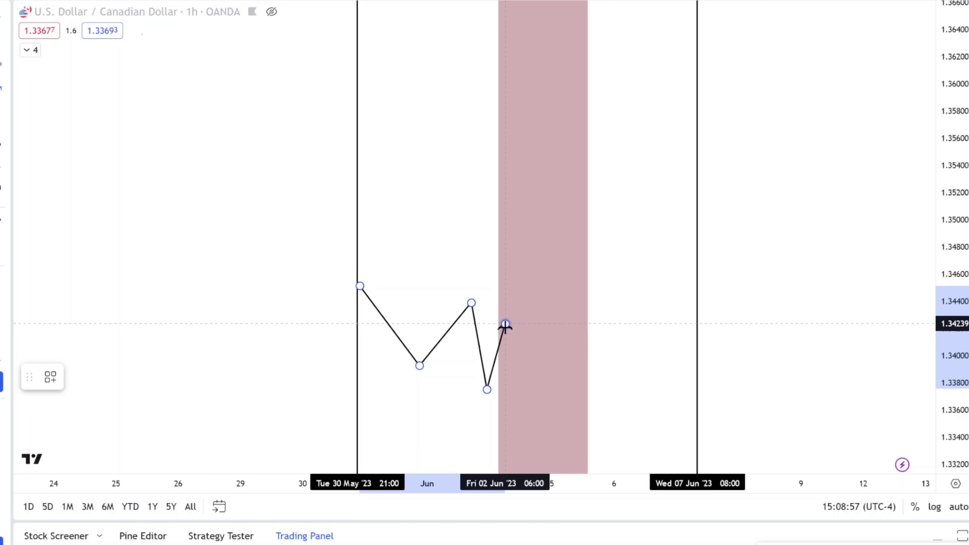
{"action": "left_click", "coordinate": [504, 324]}
{"action": "left_click", "coordinate": [523, 414]}
{"action": "left_click", "coordinate": [542, 363]}
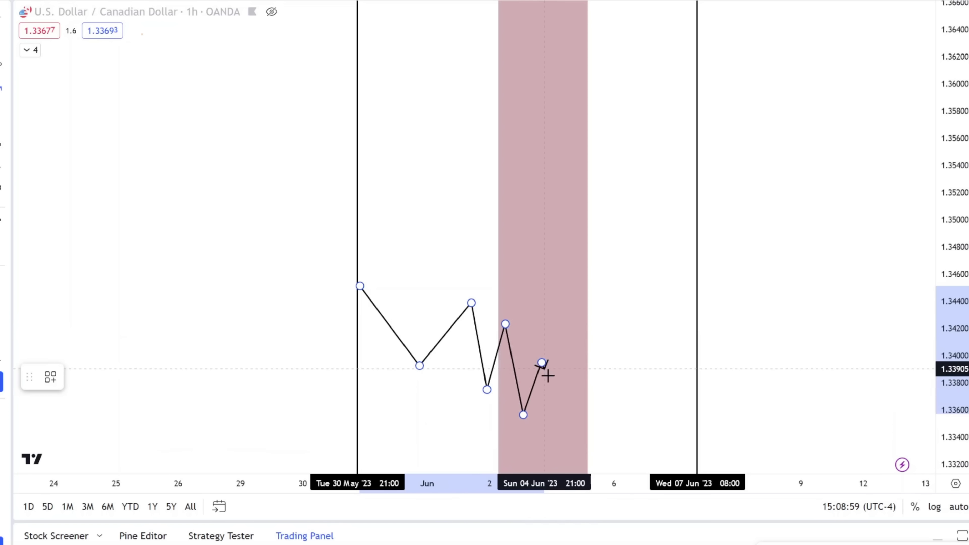
{"action": "left_click", "coordinate": [569, 398]}
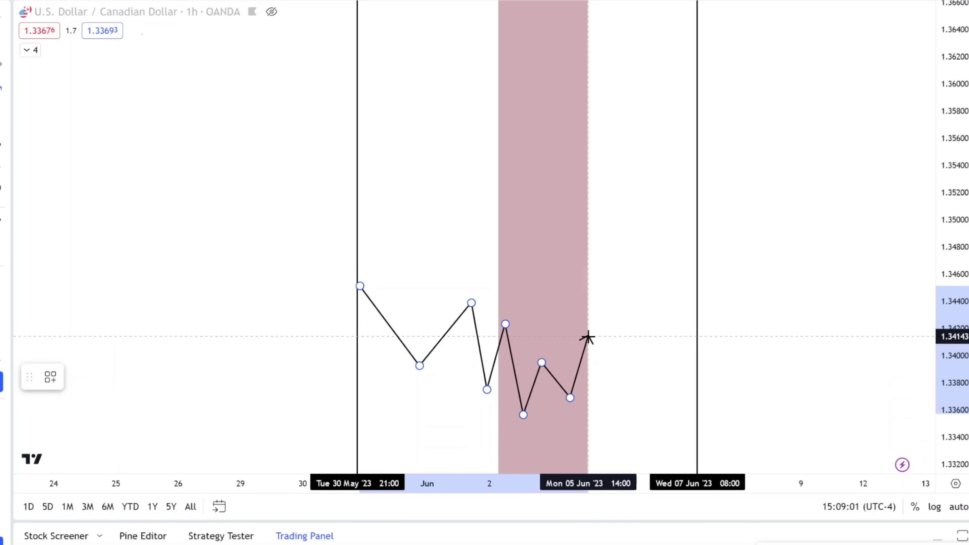
{"action": "double_click", "coordinate": [588, 336]}
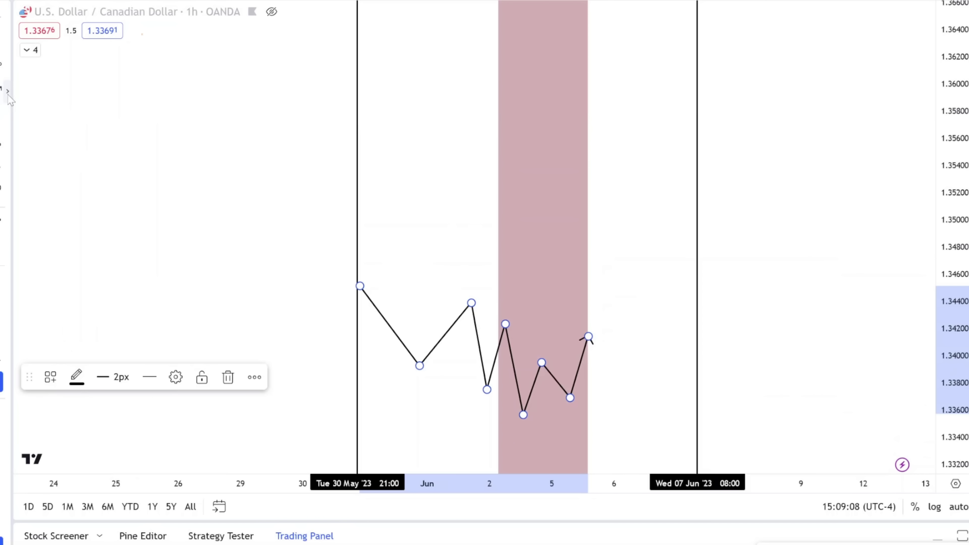
- Circle the path's lowest low with the Brush and sketch a looped, rising zigzag from the arrowhead up to about 1.353
{"action": "left_click", "coordinate": [8, 94]}
{"action": "left_click", "coordinate": [224, 162]}
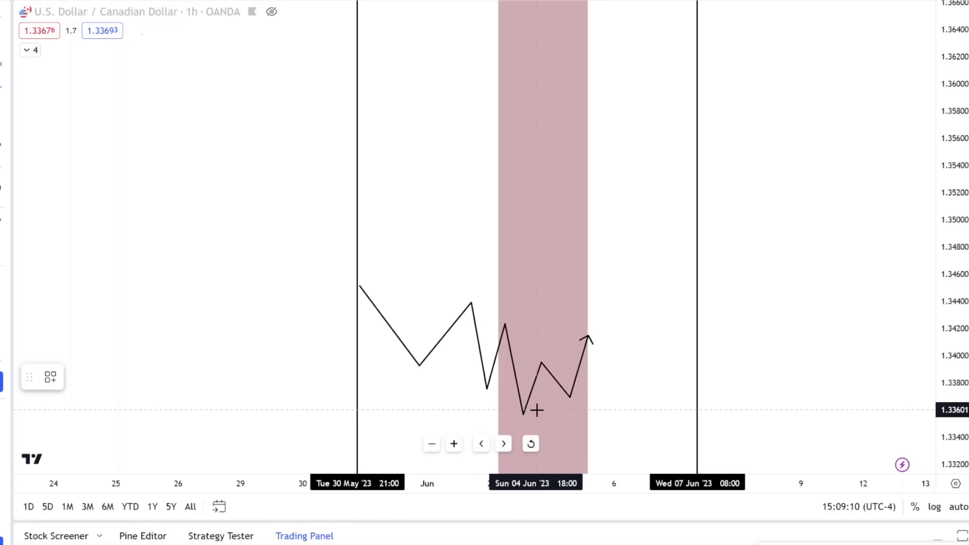
{"action": "left_click_drag", "start_coordinate": [537, 404], "coordinate": [506, 405]}
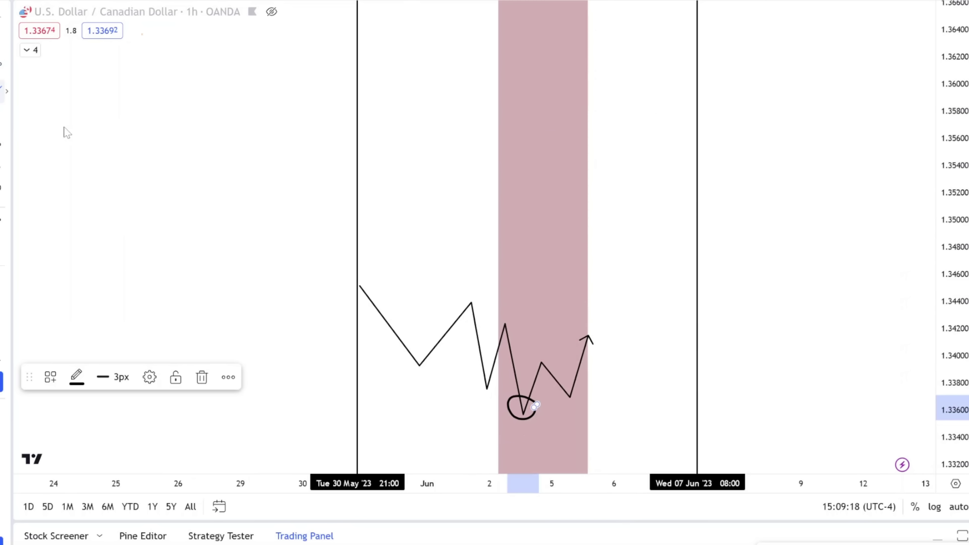
{"action": "mouse_move", "coordinate": [586, 343]}
{"action": "left_mouse_down"}
{"action": "mouse_move", "coordinate": [614, 320]}
{"action": "mouse_move", "coordinate": [631, 251]}
{"action": "mouse_move", "coordinate": [668, 186]}
{"action": "mouse_move", "coordinate": [584, 341]}
{"action": "mouse_move", "coordinate": [673, 177]}
{"action": "left_mouse_up"}
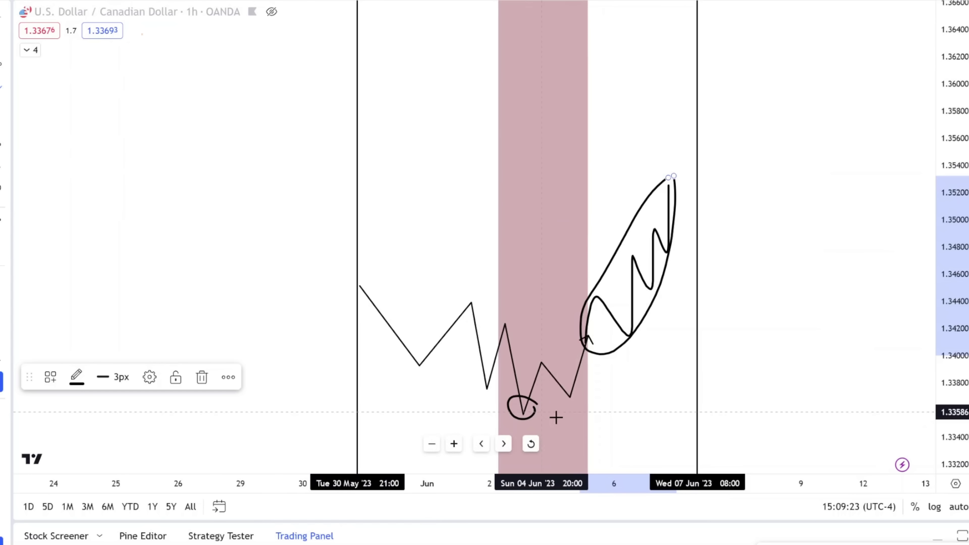
{"action": "mouse_move", "coordinate": [554, 411]}
{"action": "left_mouse_down"}
{"action": "mouse_move", "coordinate": [492, 380]}
{"action": "mouse_move", "coordinate": [549, 435]}
{"action": "left_mouse_up"}
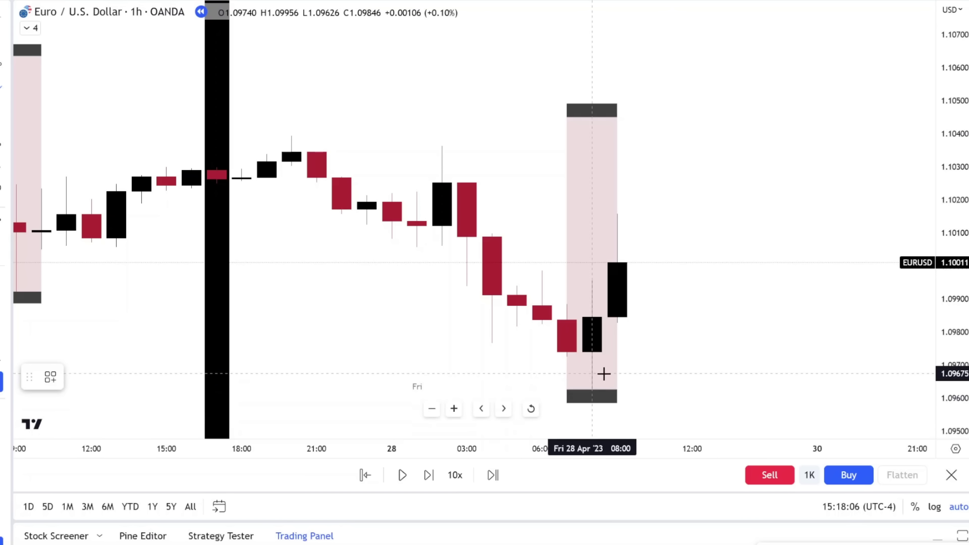
- On the EUR/USD hourly chart, brush a circle at the 28 Apr 08:00 low with an arrow back toward earlier prices, and clear both marks
{"action": "mouse_move", "coordinate": [614, 356]}
{"action": "left_mouse_down"}
{"action": "mouse_move", "coordinate": [595, 361]}
{"action": "mouse_move", "coordinate": [567, 391]}
{"action": "mouse_move", "coordinate": [606, 372]}
{"action": "mouse_move", "coordinate": [598, 360]}
{"action": "left_mouse_up"}
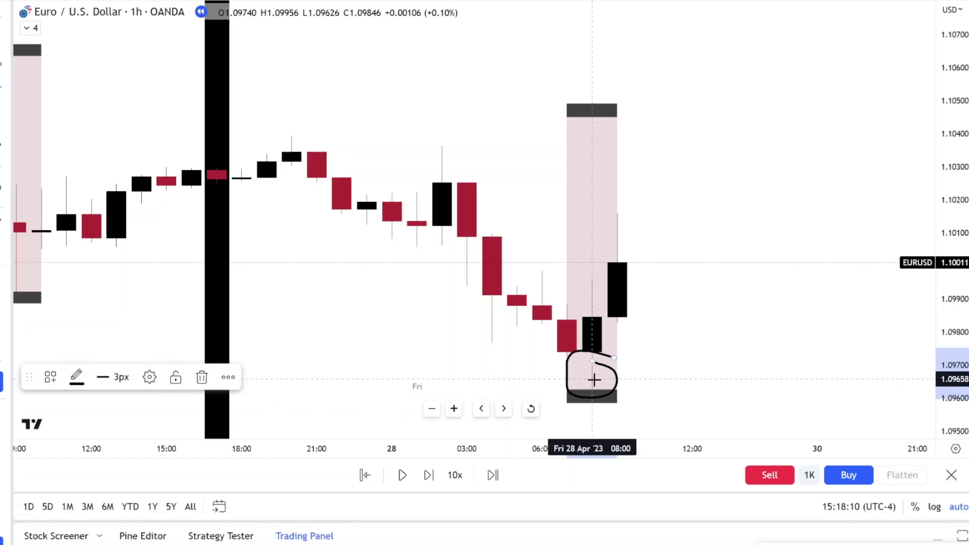
{"action": "scroll", "coordinate": [596, 383], "scroll_direction": "down", "scroll_amount": 2}
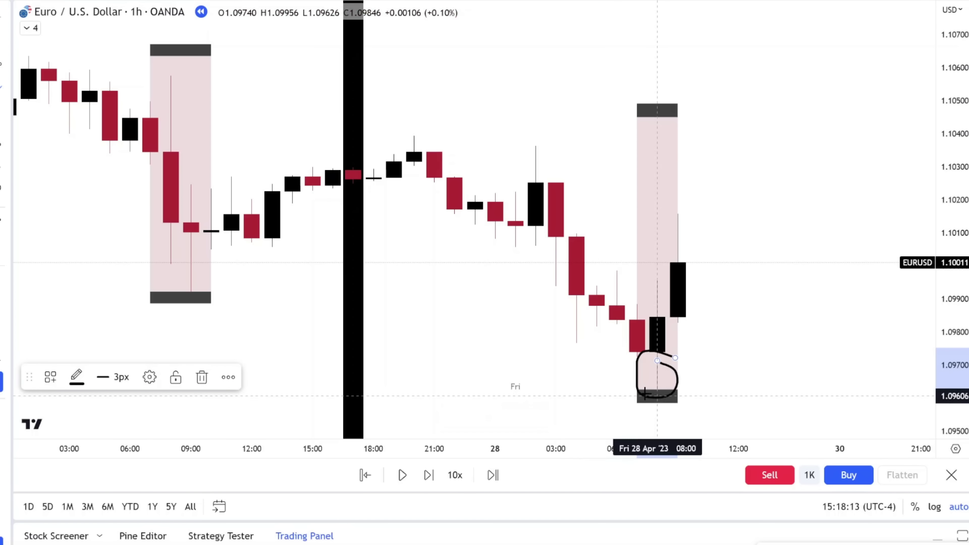
{"action": "mouse_move", "coordinate": [653, 391]}
{"action": "left_mouse_down"}
{"action": "mouse_move", "coordinate": [465, 368]}
{"action": "mouse_move", "coordinate": [417, 303]}
{"action": "mouse_move", "coordinate": [455, 322]}
{"action": "left_mouse_up"}
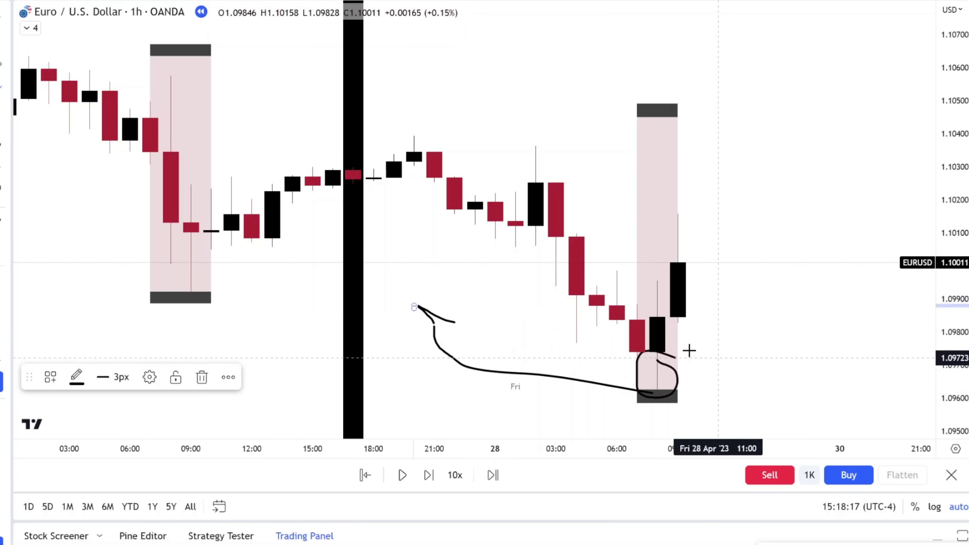
{"action": "left_click", "coordinate": [666, 2]}
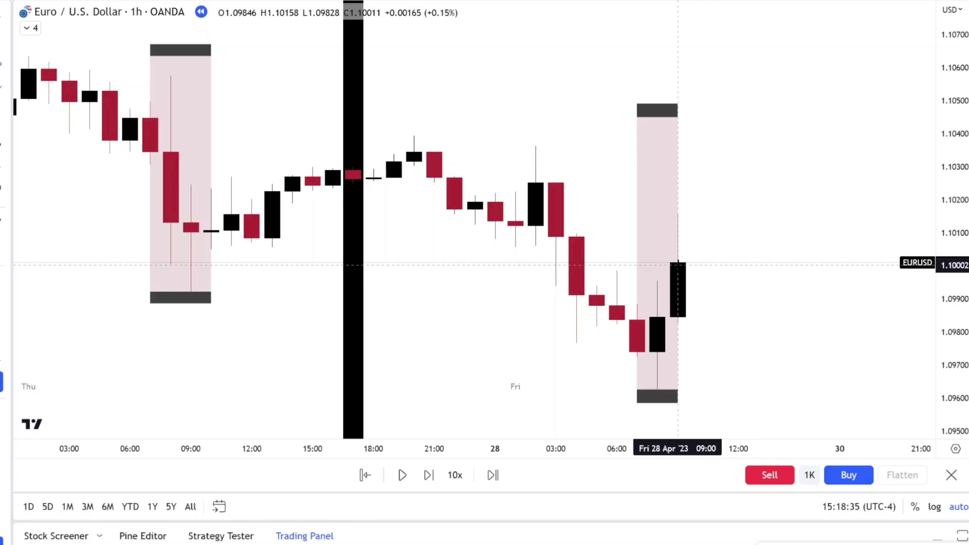
- From the 09:00 candle, brush and erase a drop to about 1.0958 with a rebound, and likewise a stepped rise to about 1.1045
{"action": "mouse_move", "coordinate": [677, 264]}
{"action": "left_mouse_down"}
{"action": "mouse_move", "coordinate": [717, 269]}
{"action": "mouse_move", "coordinate": [717, 402]}
{"action": "mouse_move", "coordinate": [758, 268]}
{"action": "left_mouse_up"}
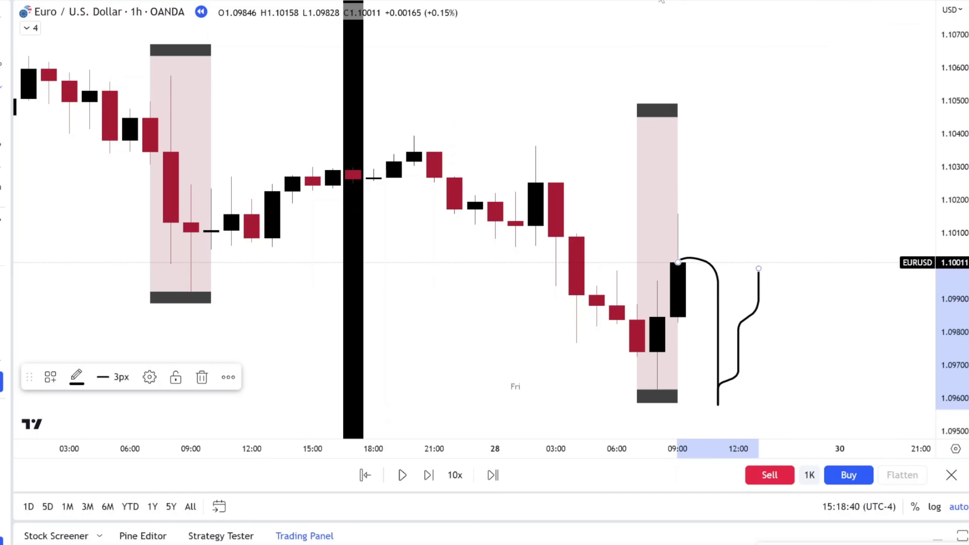
{"action": "key", "text": "Delete"}
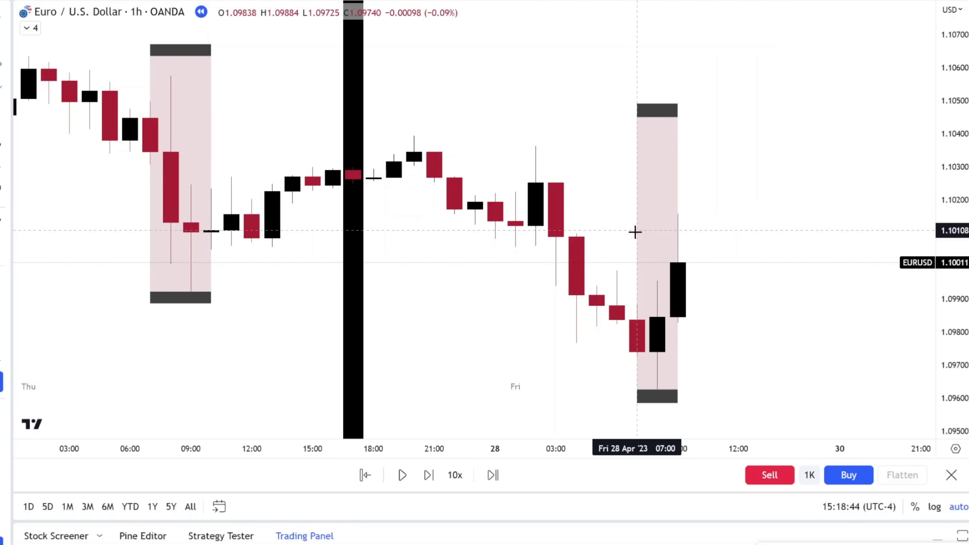
{"action": "left_click_drag", "start_coordinate": [716, 203], "coordinate": [697, 200]}
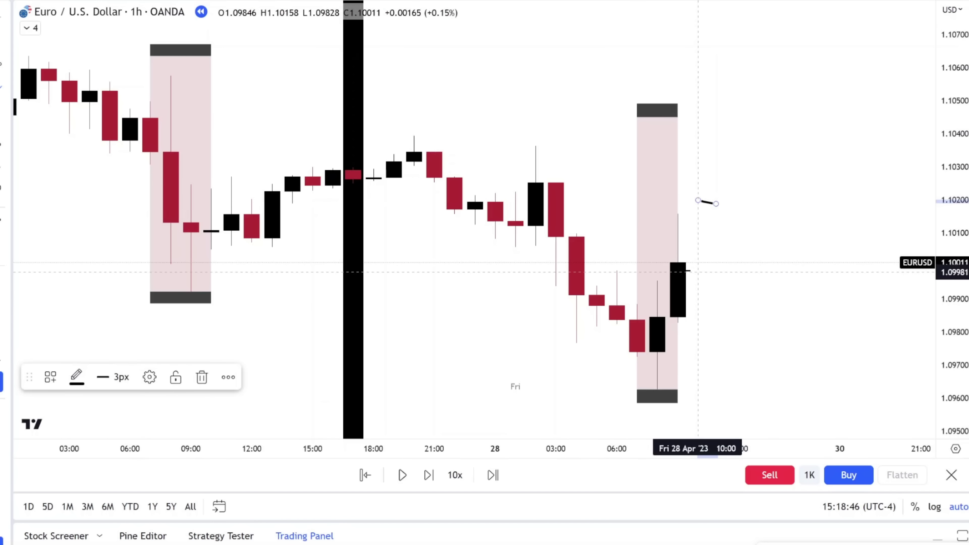
{"action": "mouse_move", "coordinate": [678, 257]}
{"action": "left_mouse_down"}
{"action": "mouse_move", "coordinate": [741, 186]}
{"action": "mouse_move", "coordinate": [758, 116]}
{"action": "left_mouse_up"}
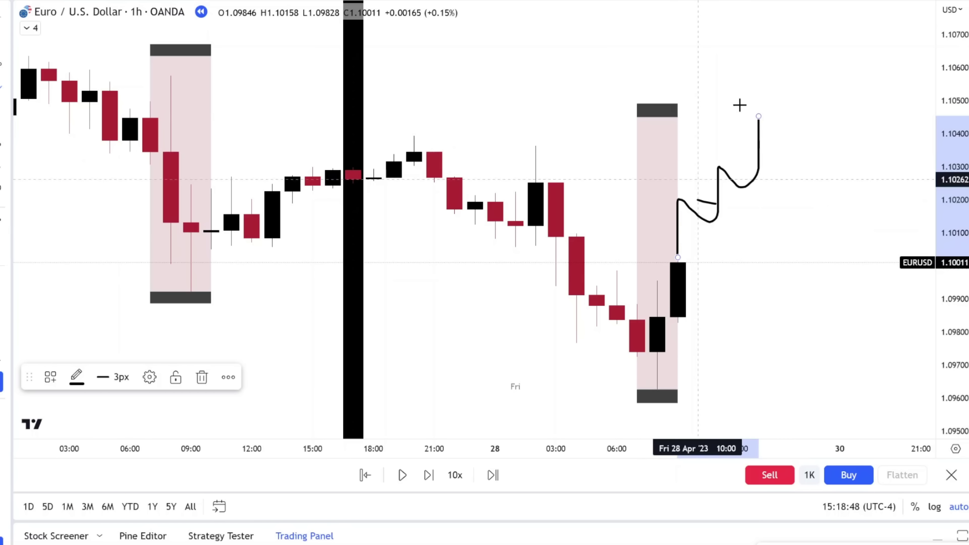
{"action": "key", "text": "Delete"}
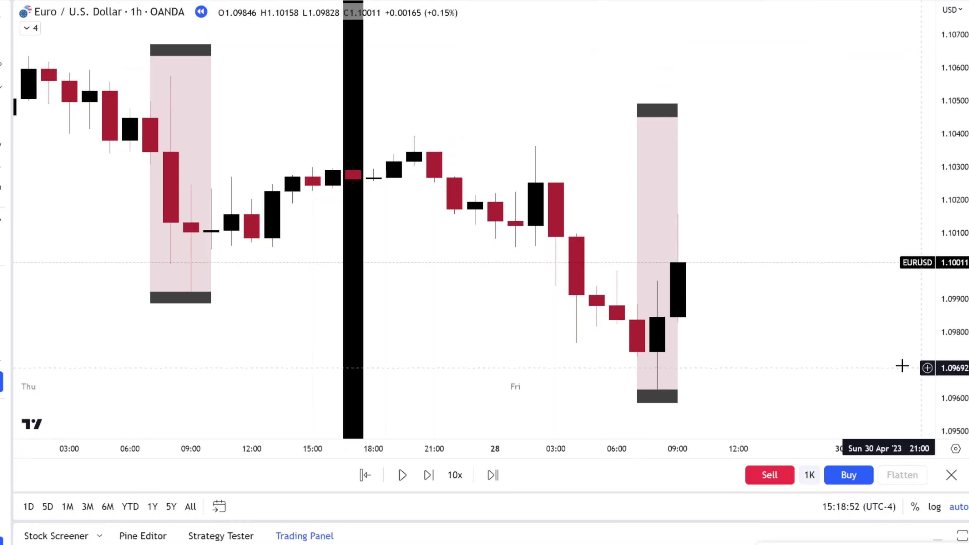
- On the EUR/USD 5-minute chart, place a horizontal ray just under the latest pullback lows and adjust it to 1.09943
{"action": "left_click_drag", "start_coordinate": [734, 259], "coordinate": [627, 260]}
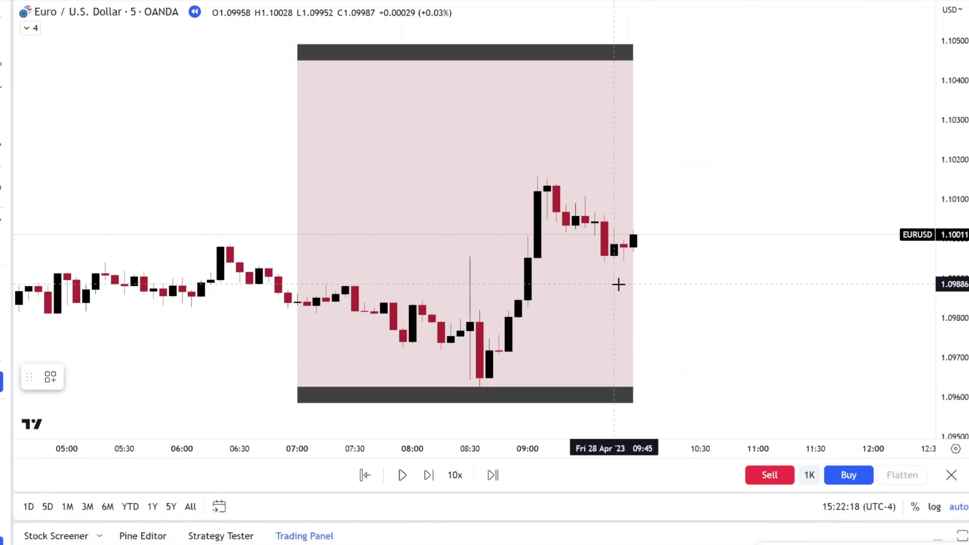
{"action": "left_click", "coordinate": [595, 260]}
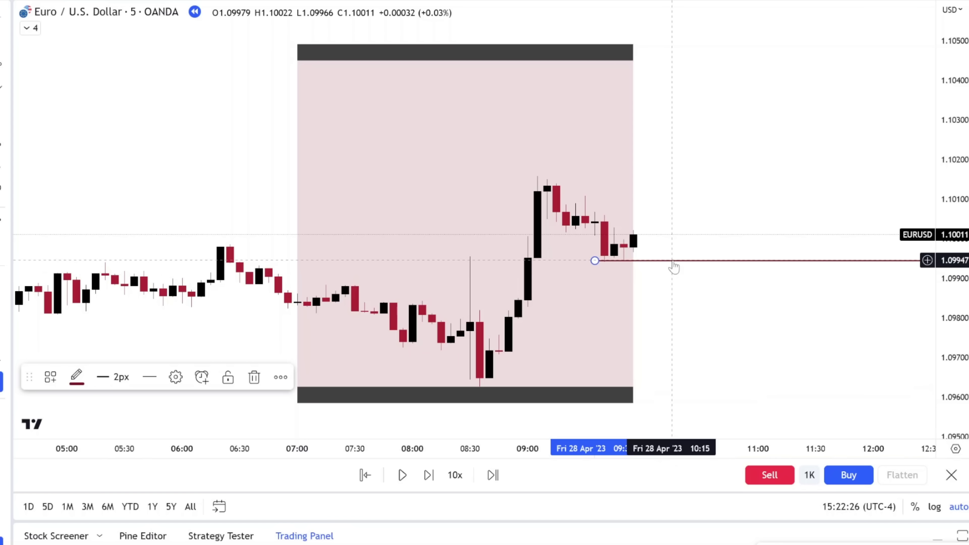
{"action": "scroll", "coordinate": [672, 271], "scroll_direction": "up", "scroll_amount": 3}
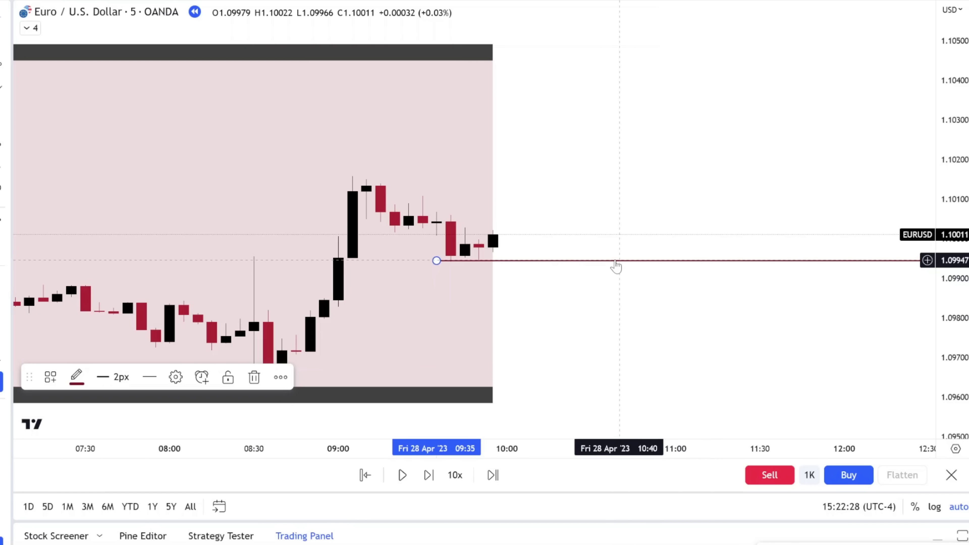
{"action": "mouse_move", "coordinate": [608, 260]}
{"action": "left_mouse_down"}
{"action": "mouse_move", "coordinate": [584, 261]}
{"action": "mouse_move", "coordinate": [603, 263]}
{"action": "left_mouse_up"}
{"action": "scroll", "coordinate": [559, 280], "scroll_direction": "left", "scroll_amount": 5}
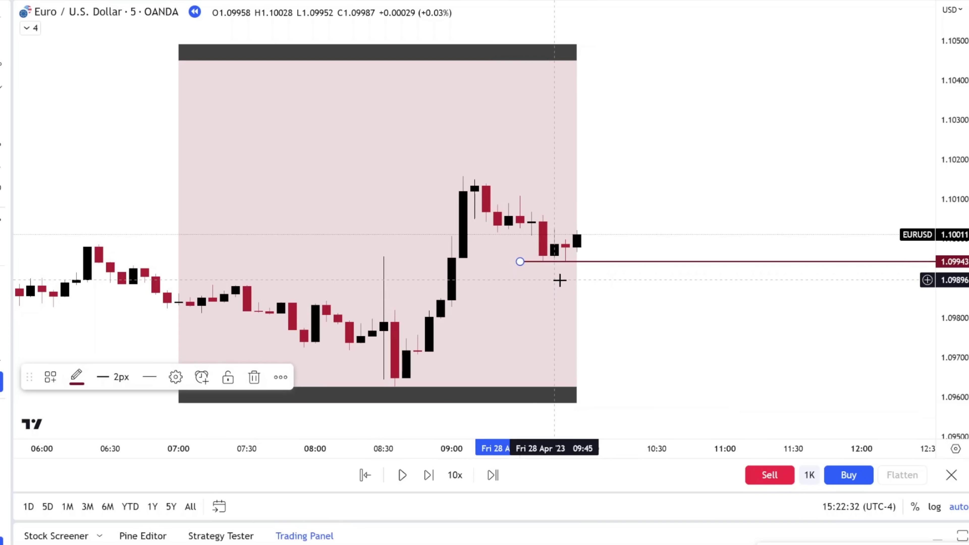
{"action": "scroll", "coordinate": [559, 280], "scroll_direction": "up", "scroll_amount": 1}
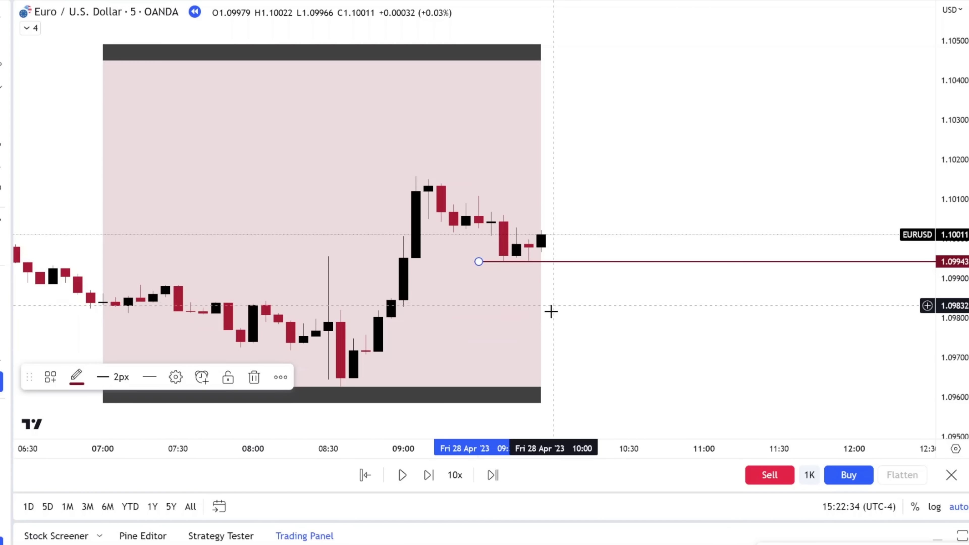
- Advance the bar replay by one 5-minute candle and hide the KZ Boxes indicator
{"action": "left_click", "coordinate": [432, 481]}
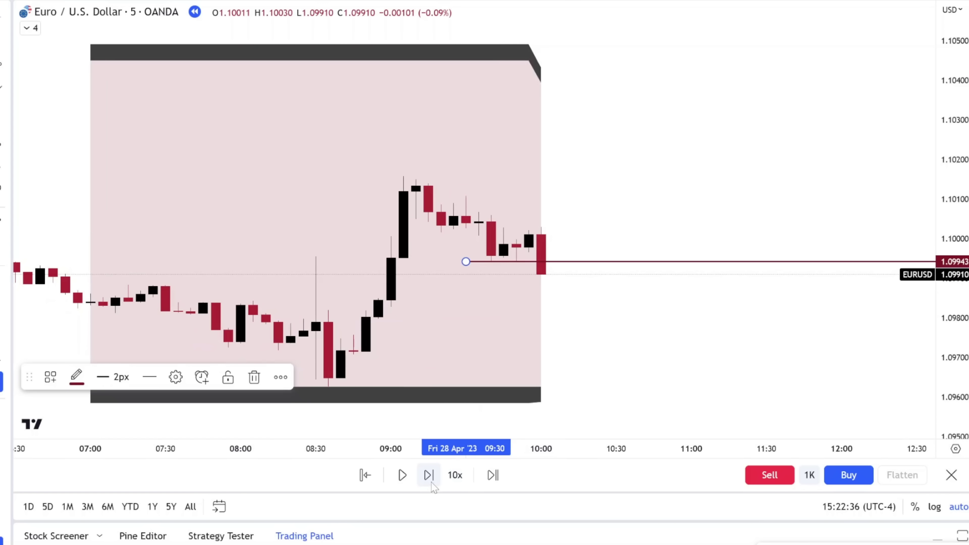
{"action": "left_click", "coordinate": [31, 29]}
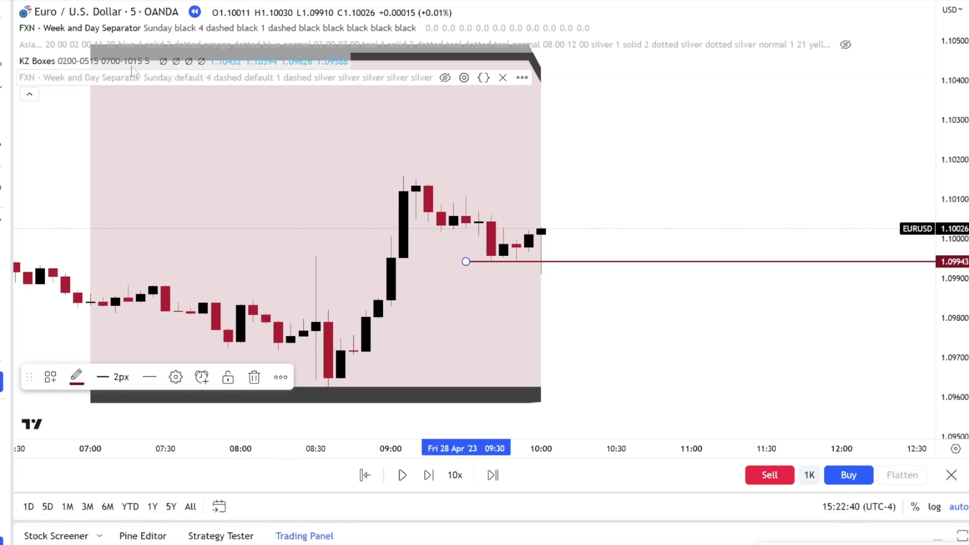
{"action": "left_click", "coordinate": [163, 61]}
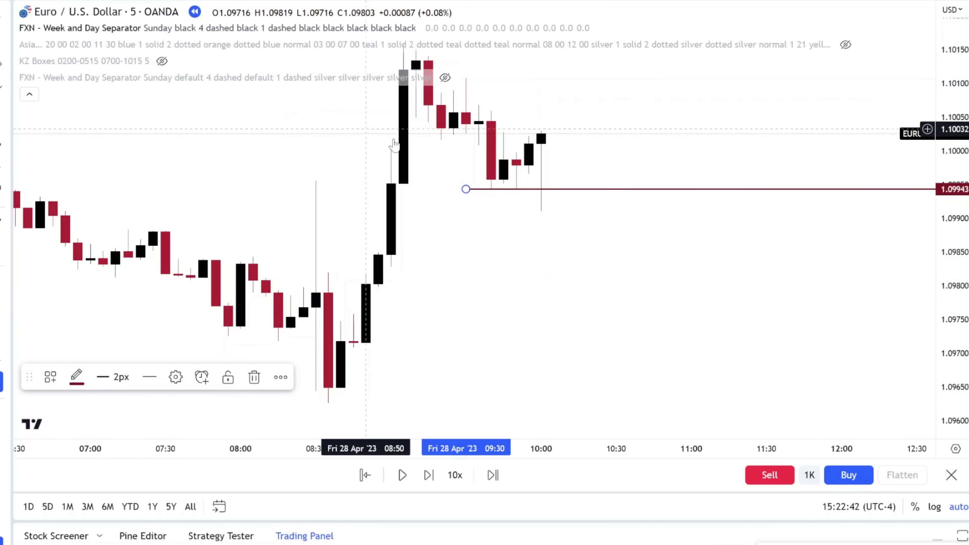
{"action": "scroll", "coordinate": [472, 194], "scroll_direction": "up", "scroll_amount": 2}
{"action": "scroll", "coordinate": [475, 197], "scroll_direction": "down", "scroll_amount": 1}
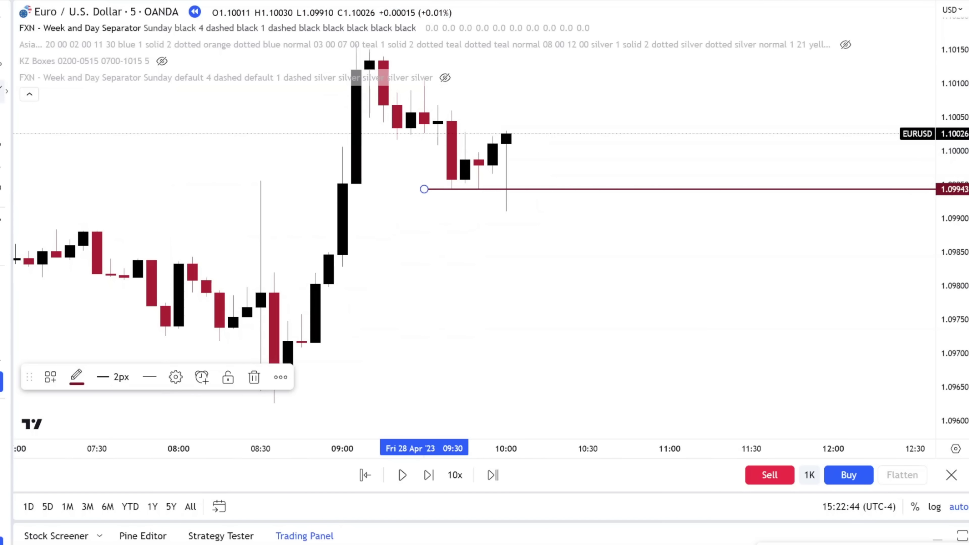
- Place a Fib retracement from 1.10061 at the 09:35 candle down to 1.09912 beneath the ray, and collapse the indicator legend
{"action": "left_click", "coordinate": [532, 156]}
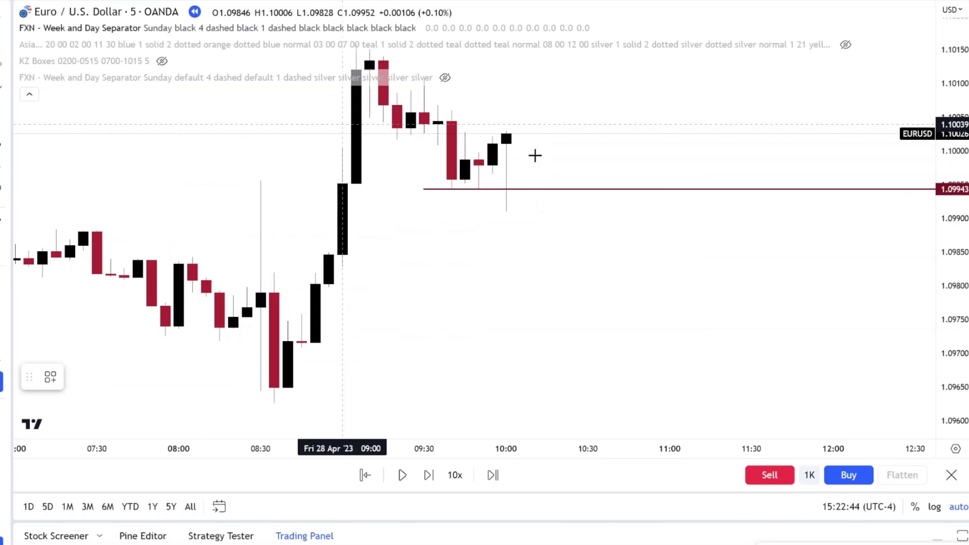
{"action": "left_click", "coordinate": [441, 111]}
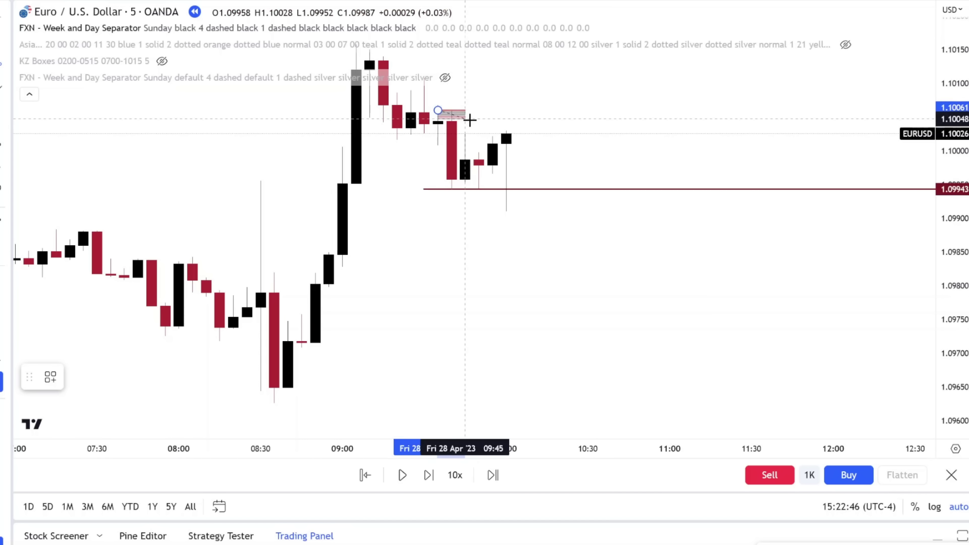
{"action": "left_click", "coordinate": [560, 211]}
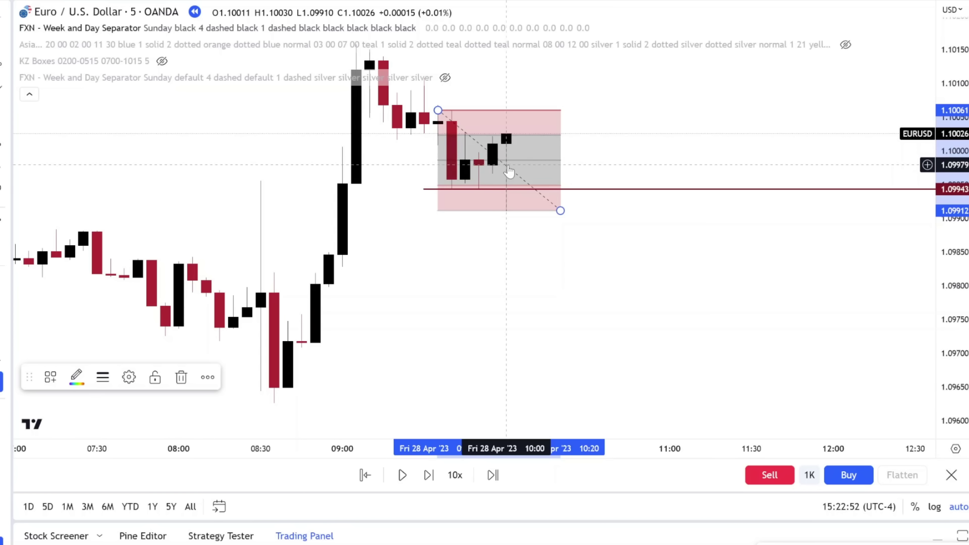
{"action": "left_click", "coordinate": [29, 95]}
- Place a long position just after the 10:00 candle with its entry at 1.09988, and set its stop to 1.09910
{"action": "scroll", "coordinate": [595, 115], "scroll_direction": "down", "scroll_amount": 2}
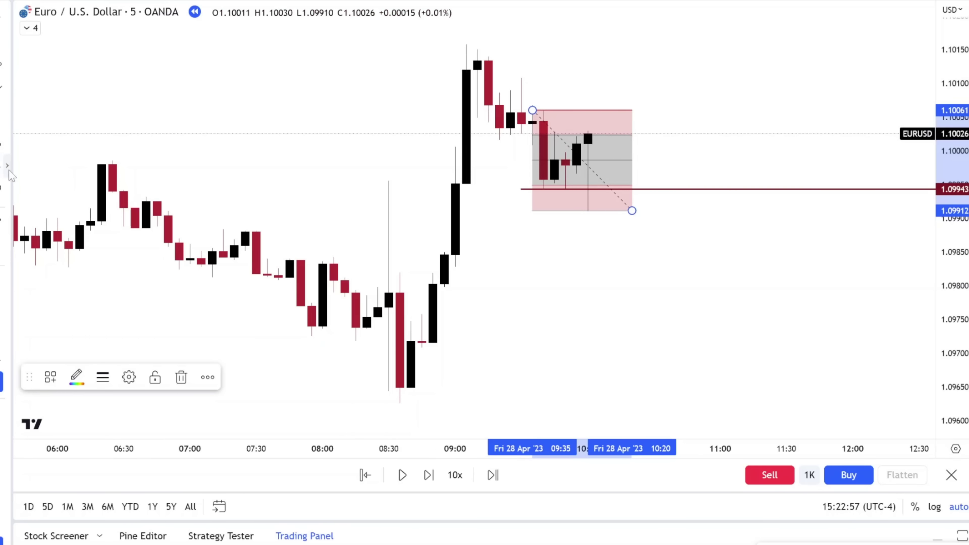
{"action": "left_click", "coordinate": [11, 168]}
{"action": "left_click", "coordinate": [95, 166]}
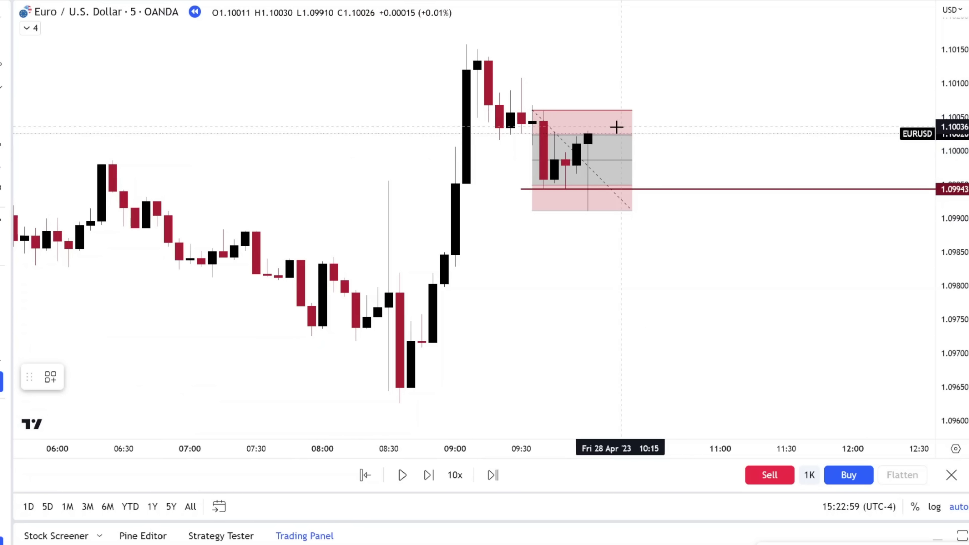
{"action": "left_click", "coordinate": [596, 159]}
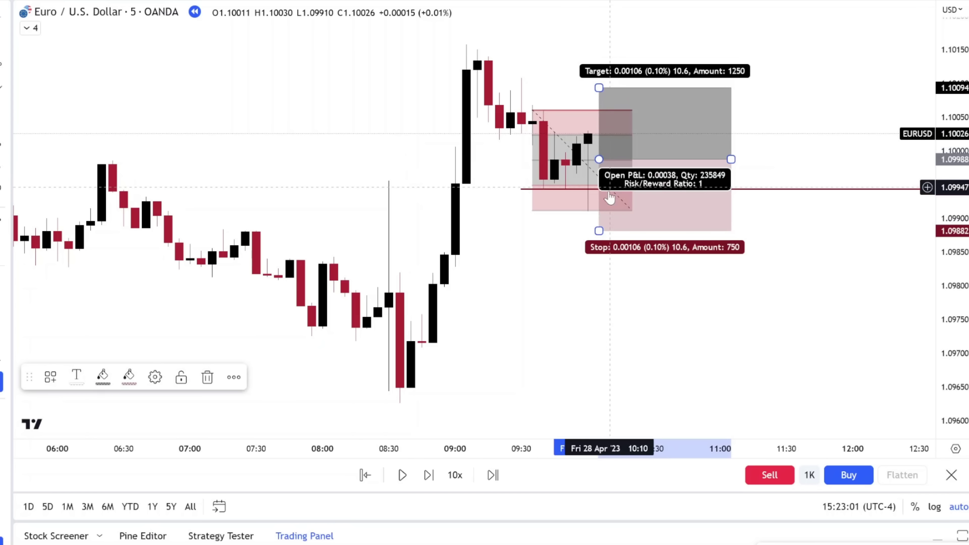
{"action": "left_click_drag", "start_coordinate": [592, 224], "coordinate": [591, 212]}
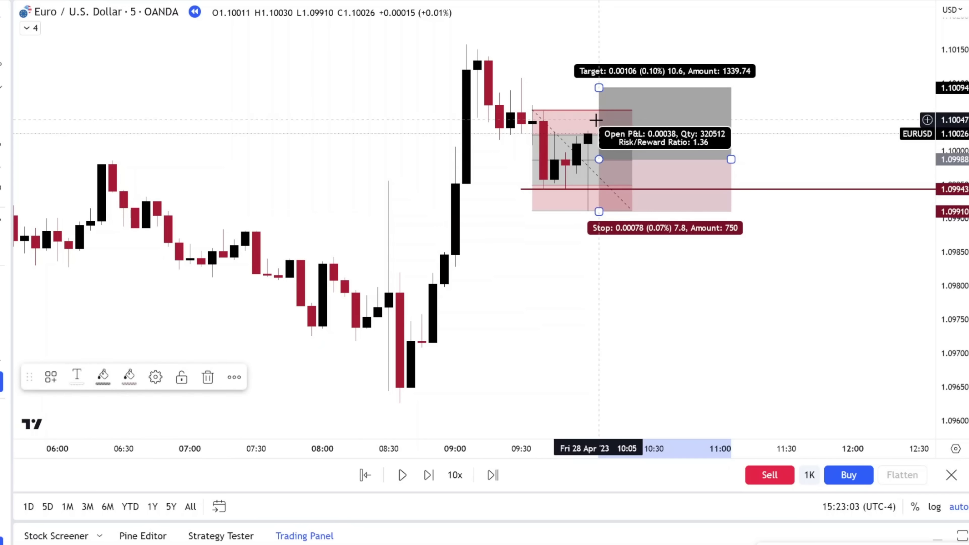
- Raise the long position's target to 1.10159 at the recent high, and extend it to 1.10371 near the earlier 03:00 high
{"action": "left_click_drag", "start_coordinate": [598, 87], "coordinate": [590, 44]}
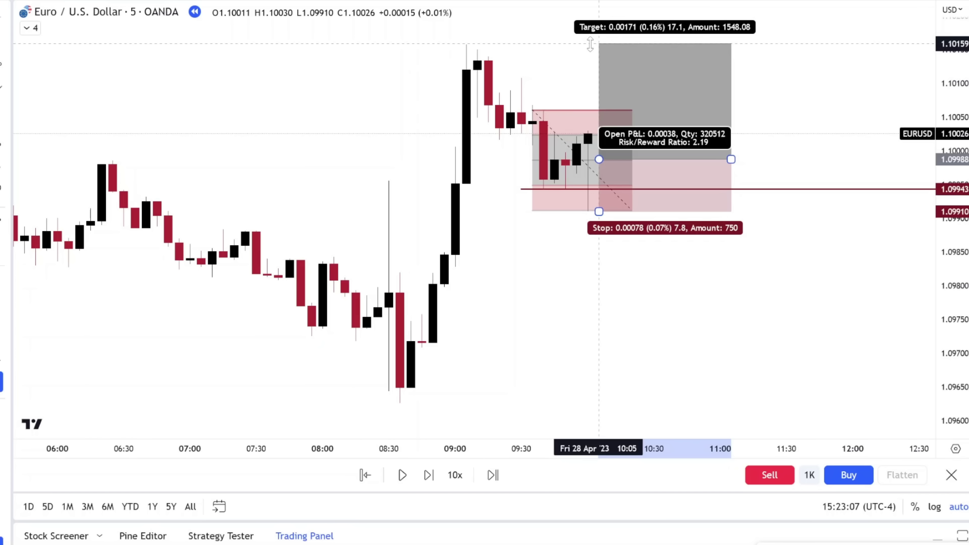
{"action": "scroll", "coordinate": [618, 85], "scroll_direction": "down", "scroll_amount": 5}
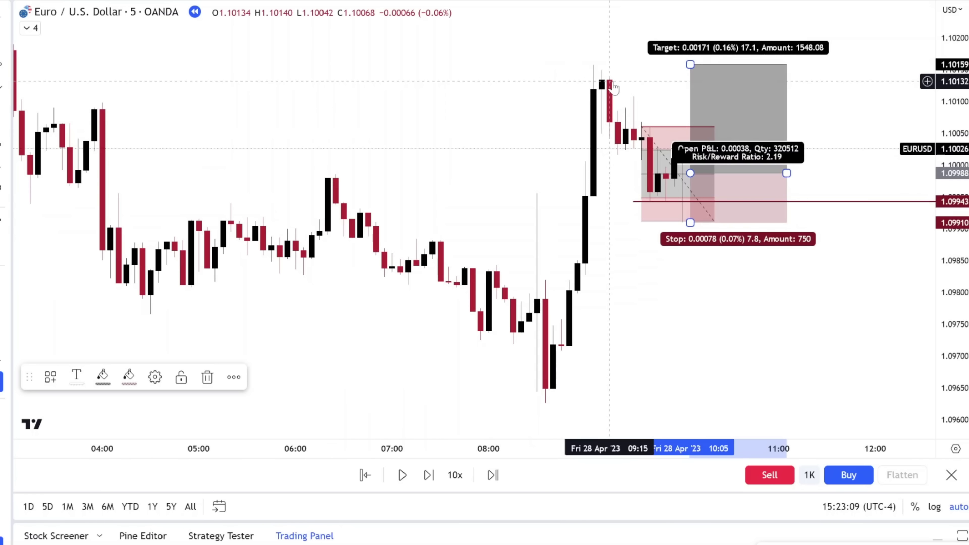
{"action": "left_click_drag", "start_coordinate": [756, 144], "coordinate": [740, 39]}
{"action": "left_click_drag", "start_coordinate": [698, 90], "coordinate": [492, 84]}
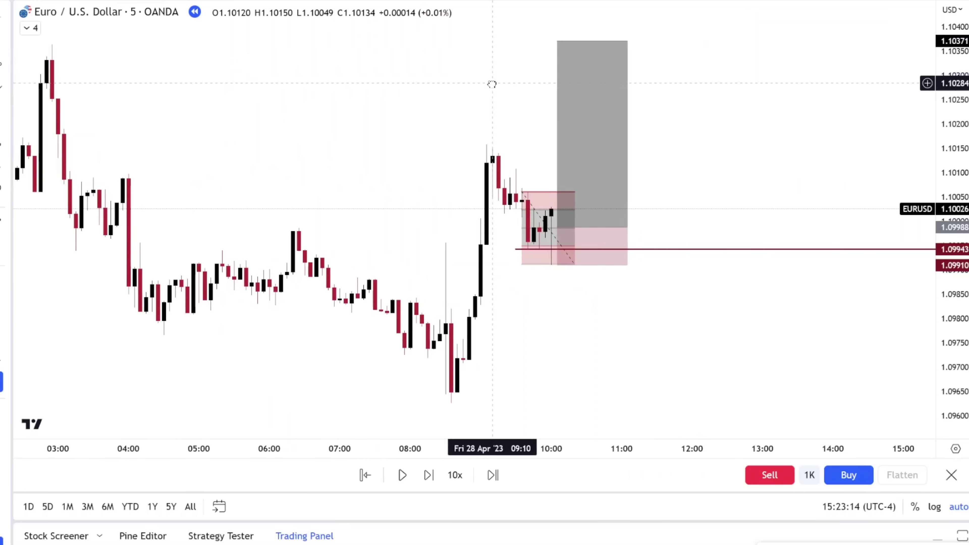
- Advance the bar replay candle by candle from 10:00 to about 11:00, past the long position's target
{"action": "left_click", "coordinate": [435, 476]}
{"action": "left_click", "coordinate": [429, 475]}
{"action": "left_click", "coordinate": [429, 475]}
{"action": "left_click", "coordinate": [429, 475]}
{"action": "left_click", "coordinate": [428, 475]}
{"action": "left_click", "coordinate": [428, 475]}
{"action": "left_click", "coordinate": [429, 475]}
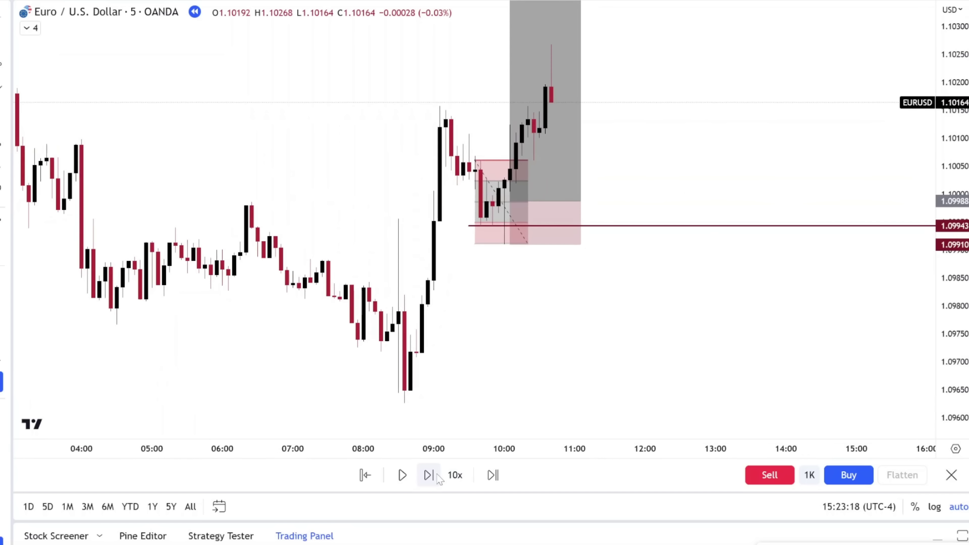
{"action": "left_click", "coordinate": [429, 475]}
{"action": "left_click", "coordinate": [429, 475]}
{"action": "left_click", "coordinate": [438, 476]}
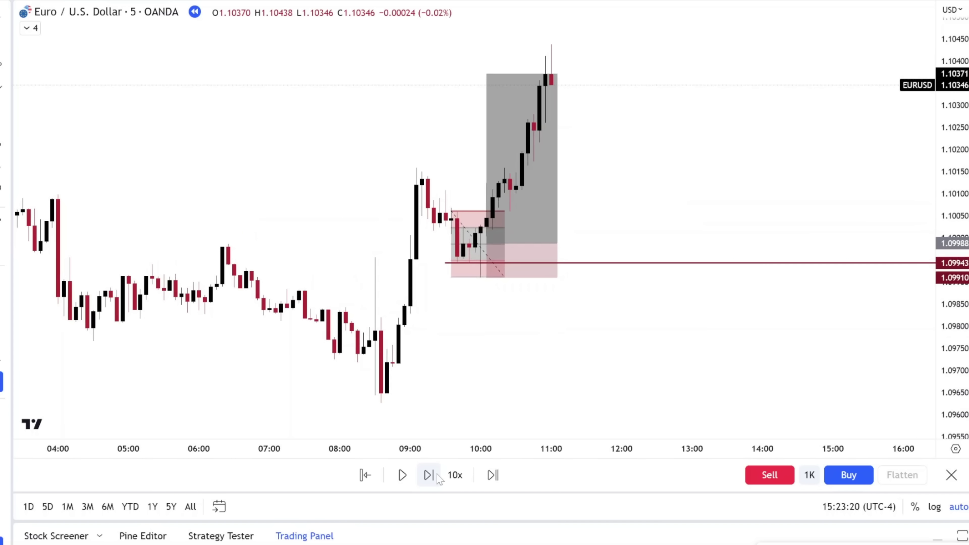
{"action": "left_click", "coordinate": [438, 477]}
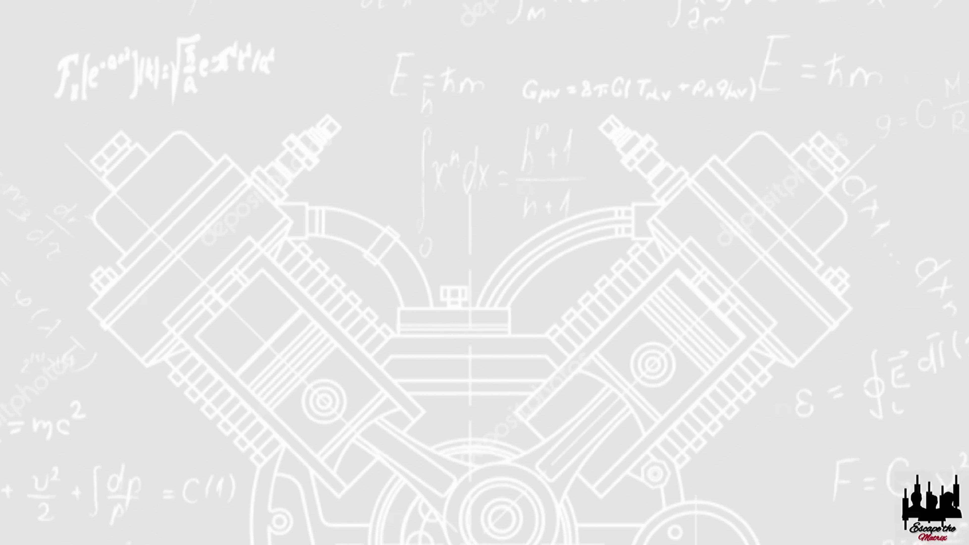